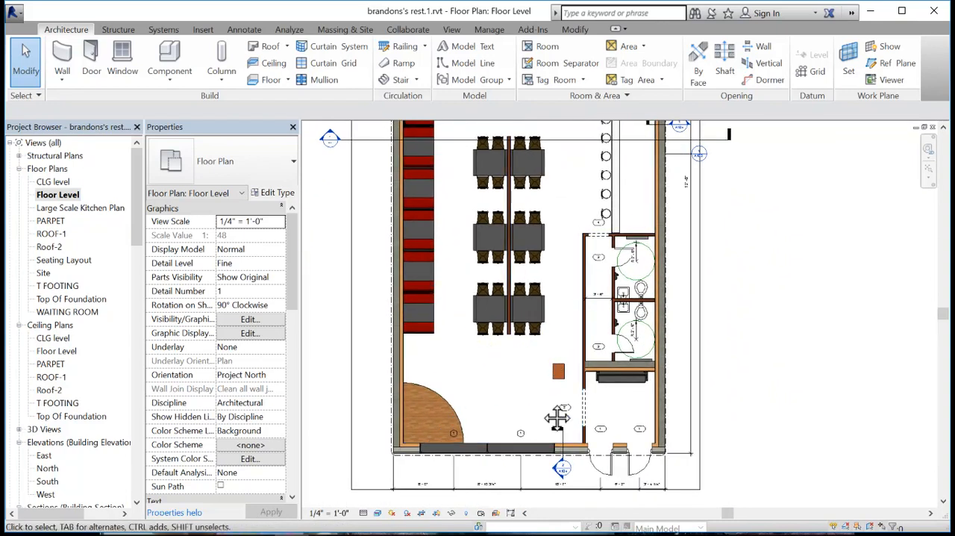
- Open the section view referenced by the 2/A104 section marker outside the front wall, beside the entrance doors
{"action": "middle_click_drag", "start_coordinate": [541, 405], "coordinate": [561, 293]}
{"action": "scroll", "coordinate": [580, 357], "scroll_direction": "up", "scroll_amount": 2}
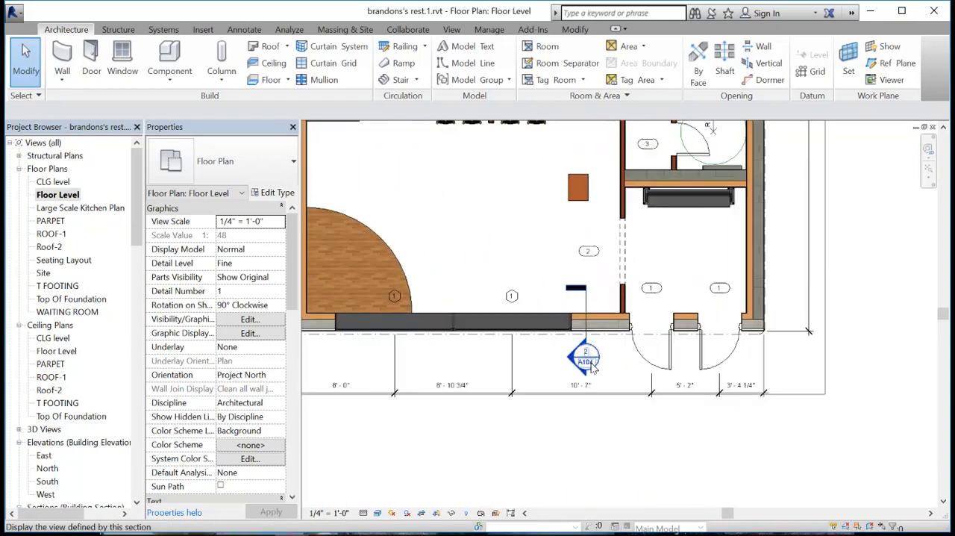
{"action": "scroll", "coordinate": [583, 358], "scroll_direction": "up", "scroll_amount": 1}
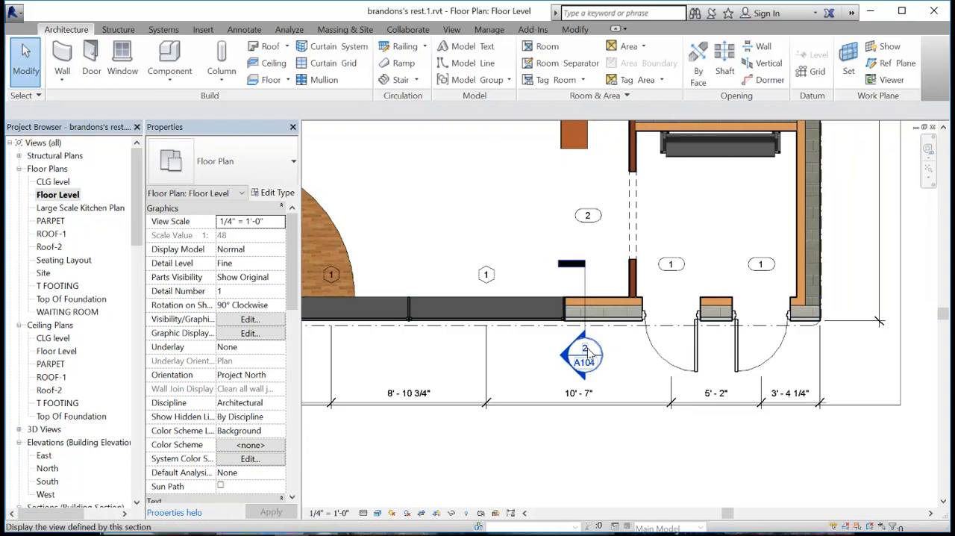
{"action": "double_click", "coordinate": [586, 355]}
- Examine the wall section from the parapet down past the roof to the ceiling level
{"action": "middle_click_drag", "start_coordinate": [613, 244], "coordinate": [661, 388]}
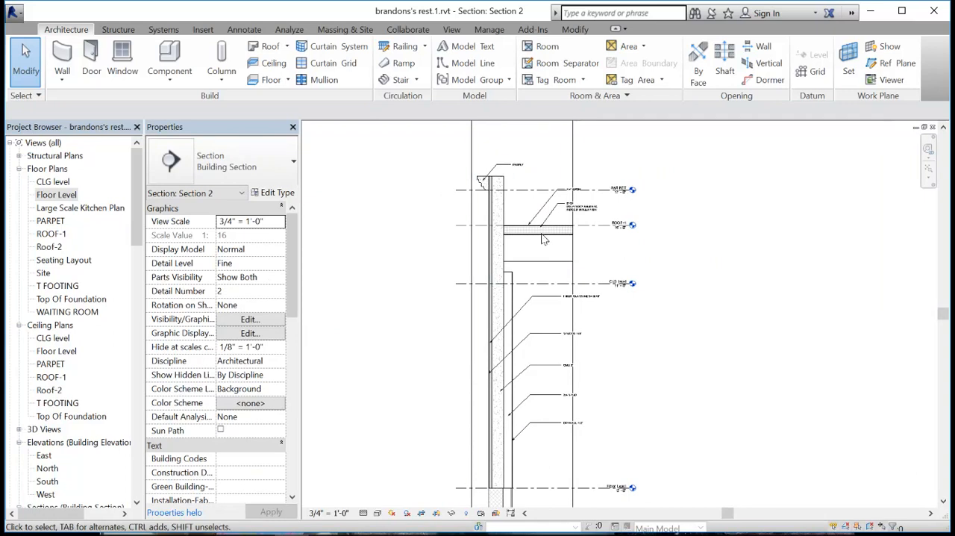
{"action": "scroll", "coordinate": [484, 183], "scroll_direction": "up", "scroll_amount": 1}
{"action": "scroll", "coordinate": [484, 183], "scroll_direction": "up", "scroll_amount": 2}
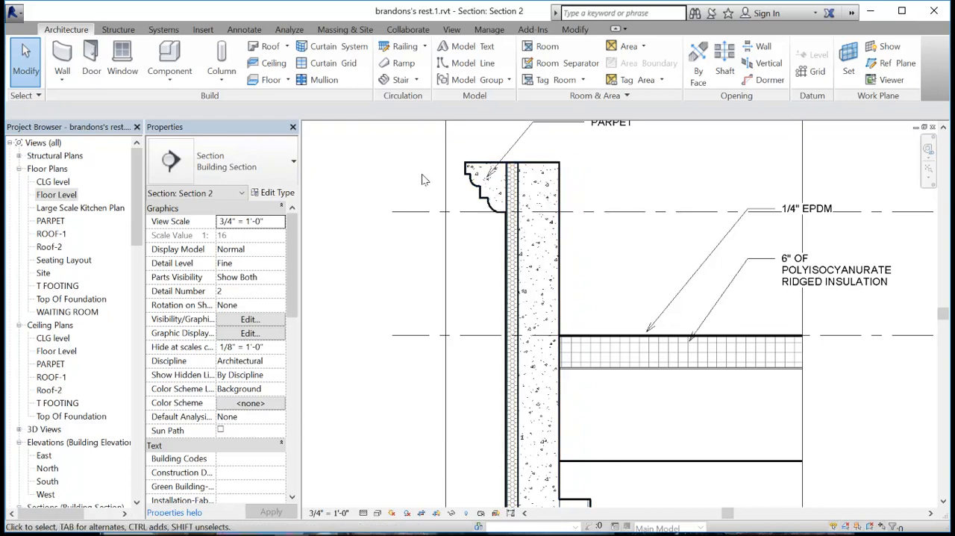
{"action": "scroll", "coordinate": [502, 286], "scroll_direction": "down", "scroll_amount": 1}
{"action": "scroll", "coordinate": [501, 285], "scroll_direction": "down", "scroll_amount": 1}
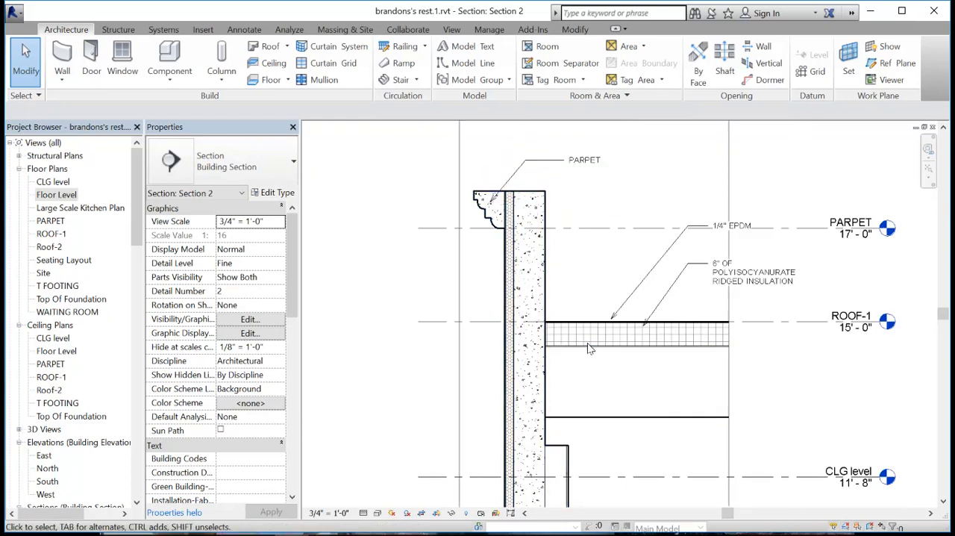
{"action": "middle_click_drag", "start_coordinate": [599, 453], "coordinate": [582, 292]}
{"action": "scroll", "coordinate": [576, 292], "scroll_direction": "down", "scroll_amount": 1}
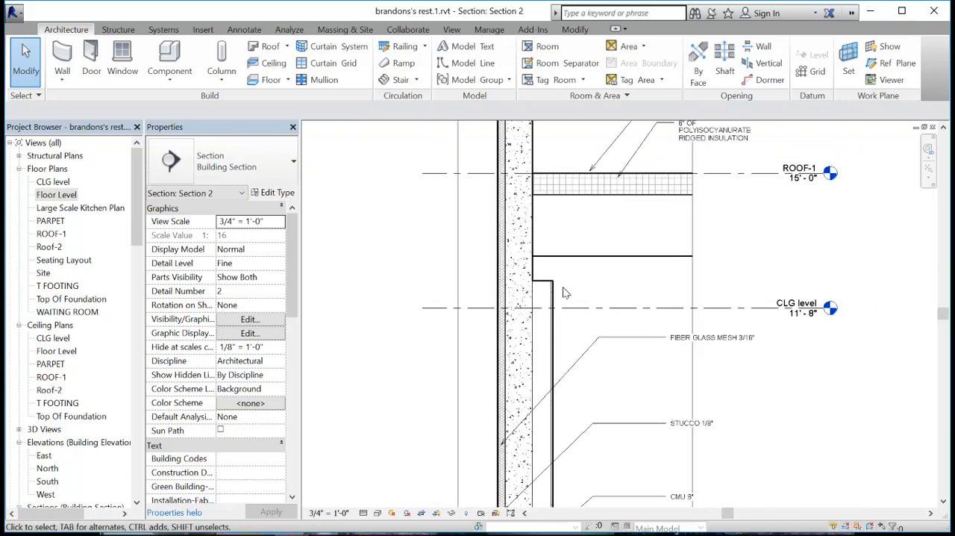
- Select the exterior wall and extend the top of its interior layers up to just below the parapet top
{"action": "left_click", "coordinate": [524, 261]}
{"action": "middle_click_drag", "start_coordinate": [541, 261], "coordinate": [527, 343]}
{"action": "scroll", "coordinate": [525, 362], "scroll_direction": "down", "scroll_amount": 1}
{"action": "left_click_drag", "start_coordinate": [519, 360], "coordinate": [521, 182]}
{"action": "scroll", "coordinate": [521, 182], "scroll_direction": "up", "scroll_amount": 4}
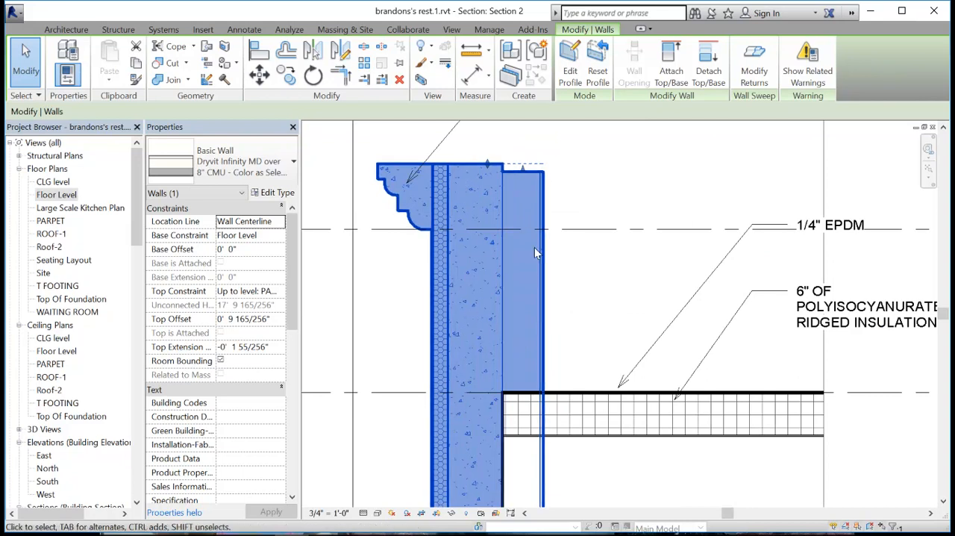
- Lower the top of the exterior wall's interior layers to just above the CLG level, and deselect the wall
{"action": "scroll", "coordinate": [524, 179], "scroll_direction": "down", "scroll_amount": 2}
{"action": "left_click_drag", "start_coordinate": [523, 174], "coordinate": [539, 489]}
{"action": "middle_click_drag", "start_coordinate": [571, 488], "coordinate": [549, 257]}
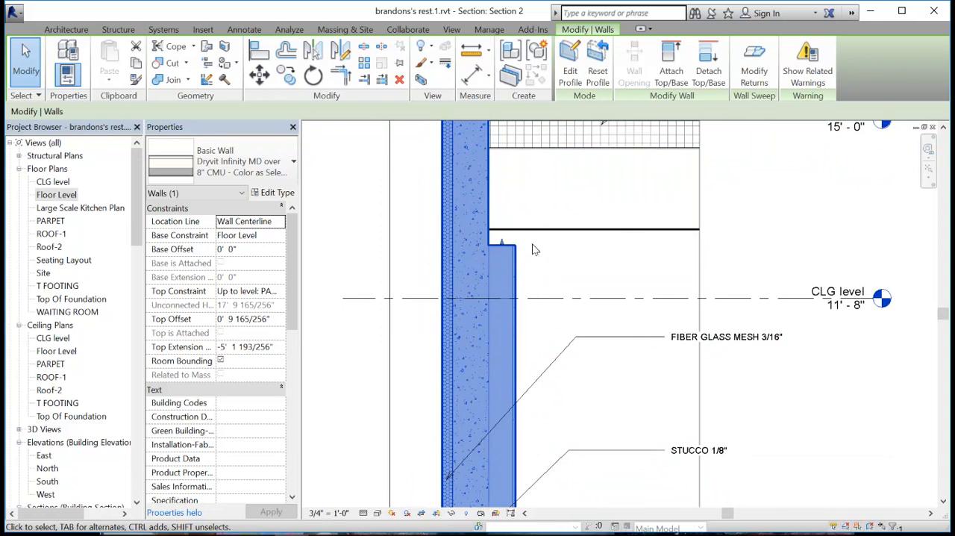
{"action": "left_click", "coordinate": [561, 301]}
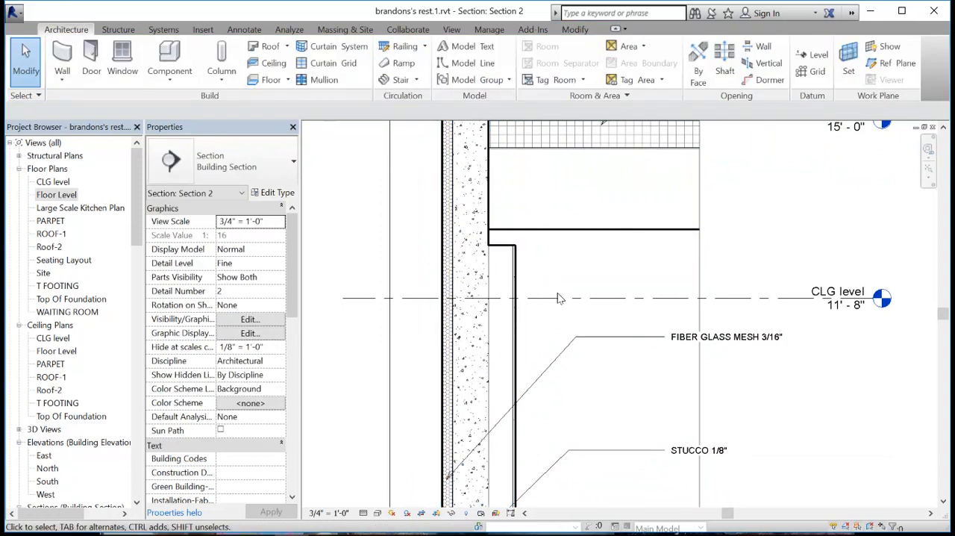
- Open the exterior wall type's structure and review its layers, materials and thicknesses
{"action": "left_click", "coordinate": [514, 269]}
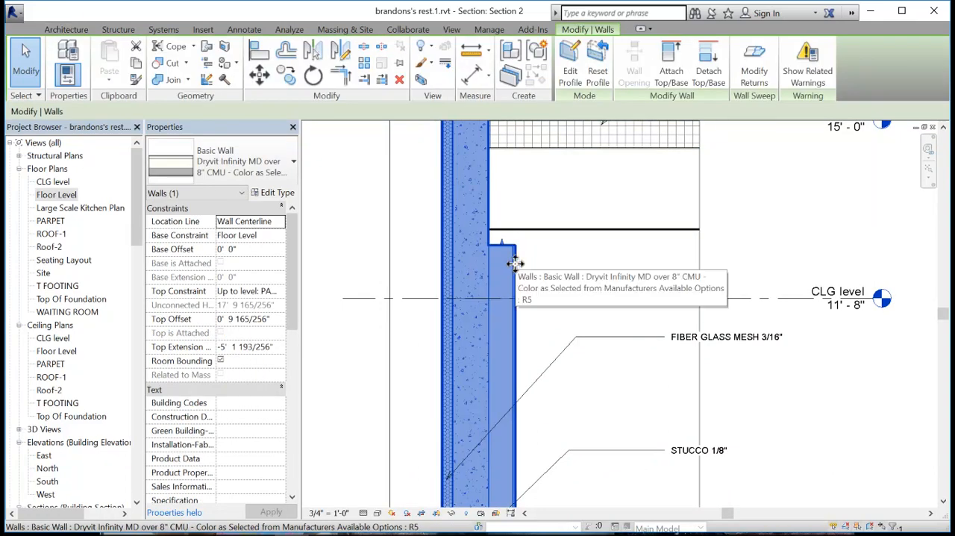
{"action": "left_click", "coordinate": [278, 194]}
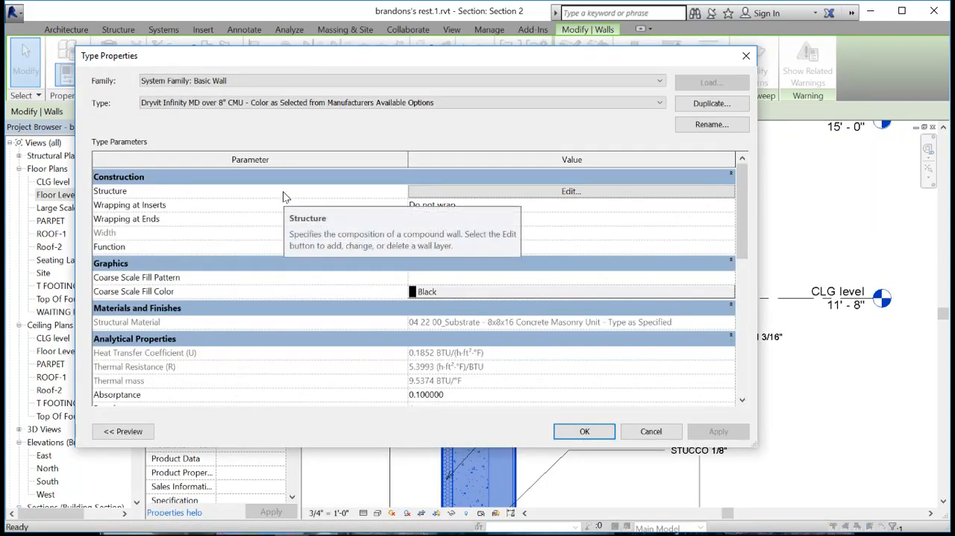
{"action": "left_click", "coordinate": [522, 192]}
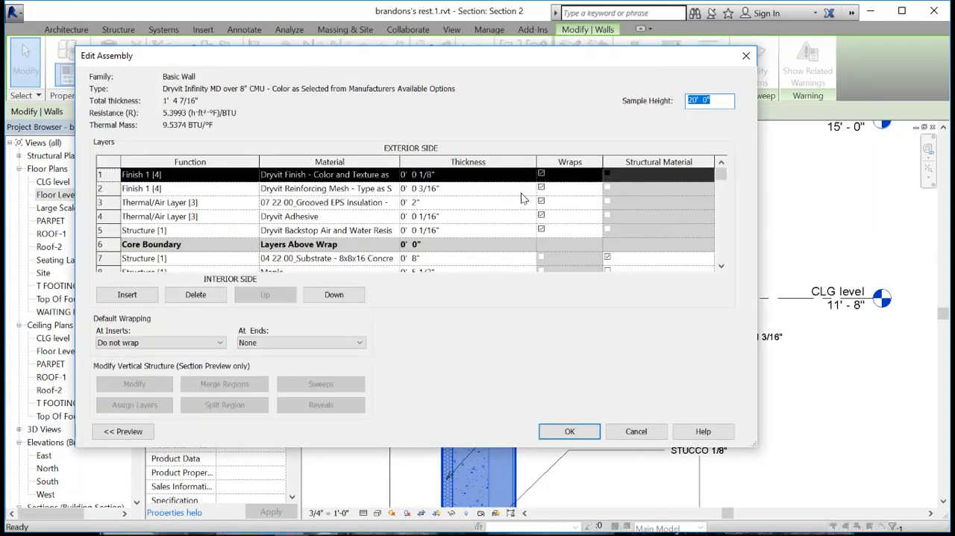
{"action": "scroll", "coordinate": [298, 226], "scroll_direction": "down", "scroll_amount": 1}
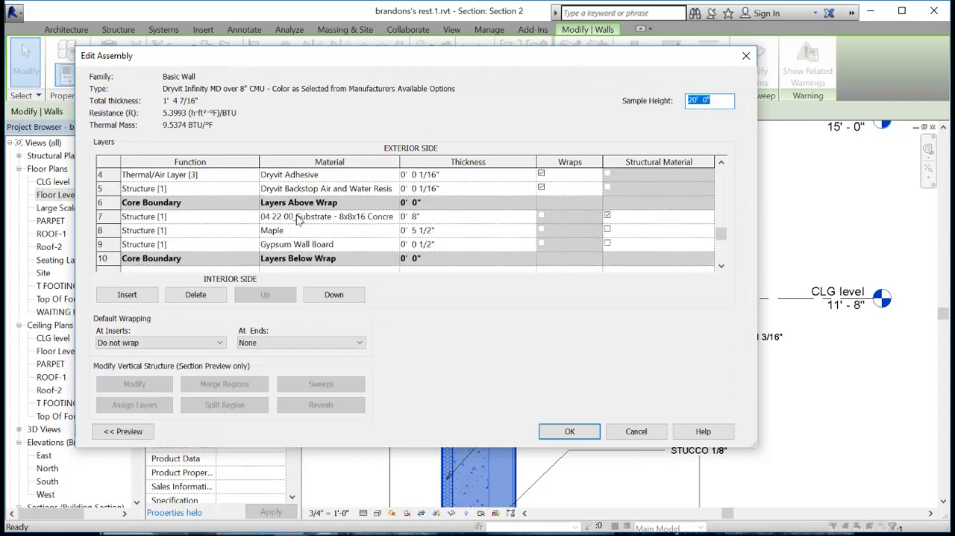
{"action": "scroll", "coordinate": [294, 203], "scroll_direction": "up", "scroll_amount": 1}
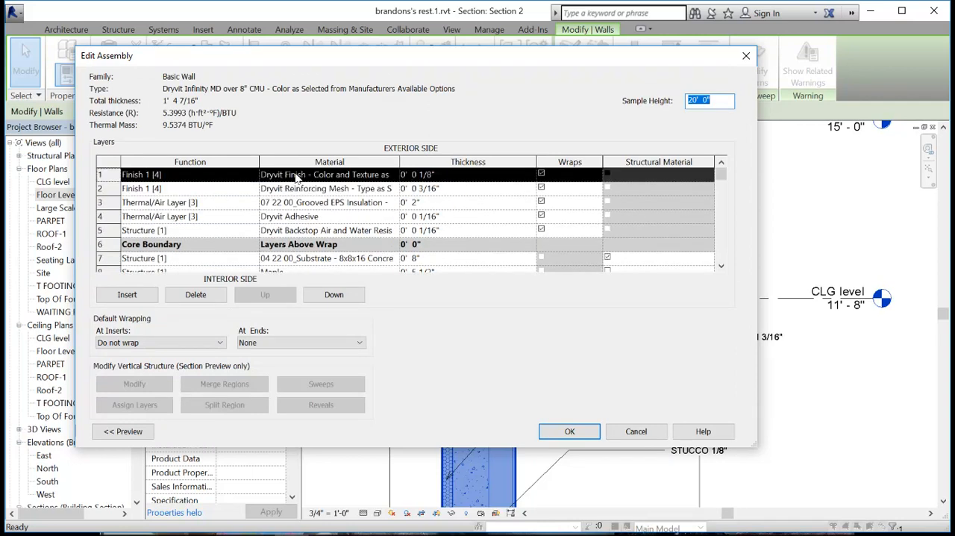
{"action": "scroll", "coordinate": [294, 232], "scroll_direction": "down", "scroll_amount": 1}
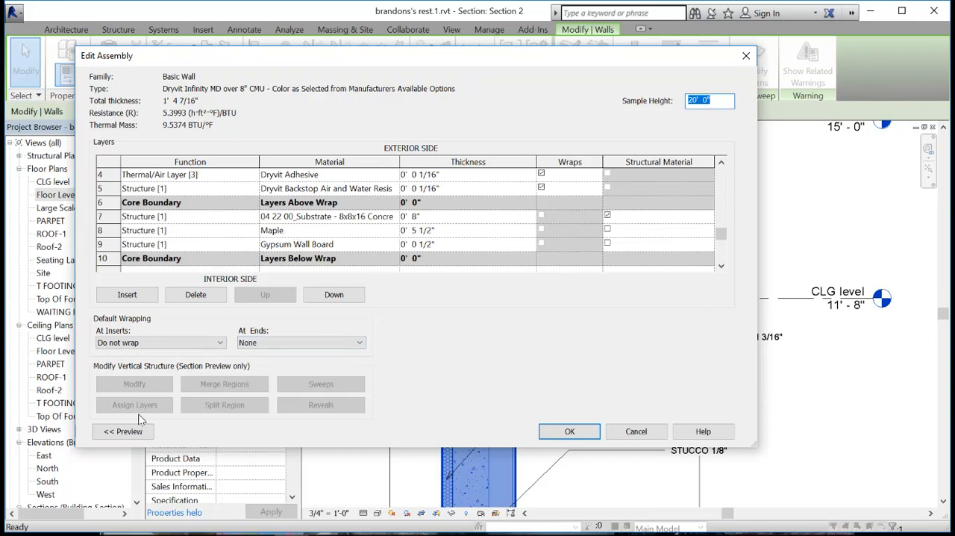
- Show the wall assembly preview as a section and examine the top edge of the wall
{"action": "left_click", "coordinate": [123, 431]}
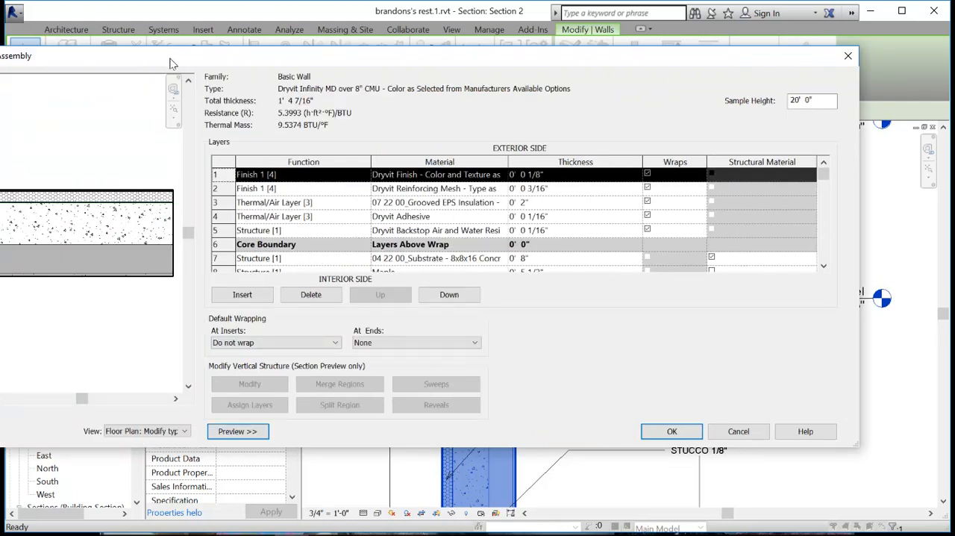
{"action": "left_click_drag", "start_coordinate": [171, 64], "coordinate": [365, 70]}
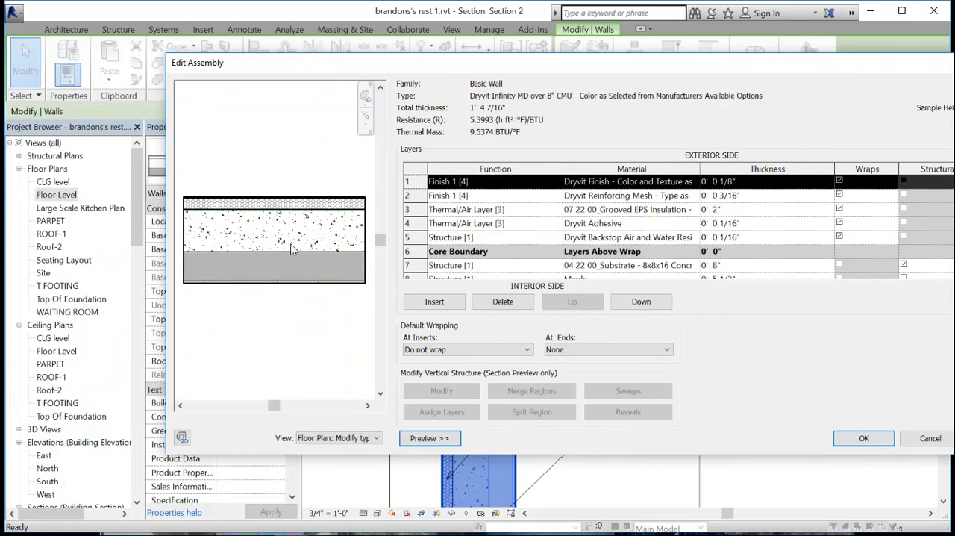
{"action": "left_click", "coordinate": [340, 438]}
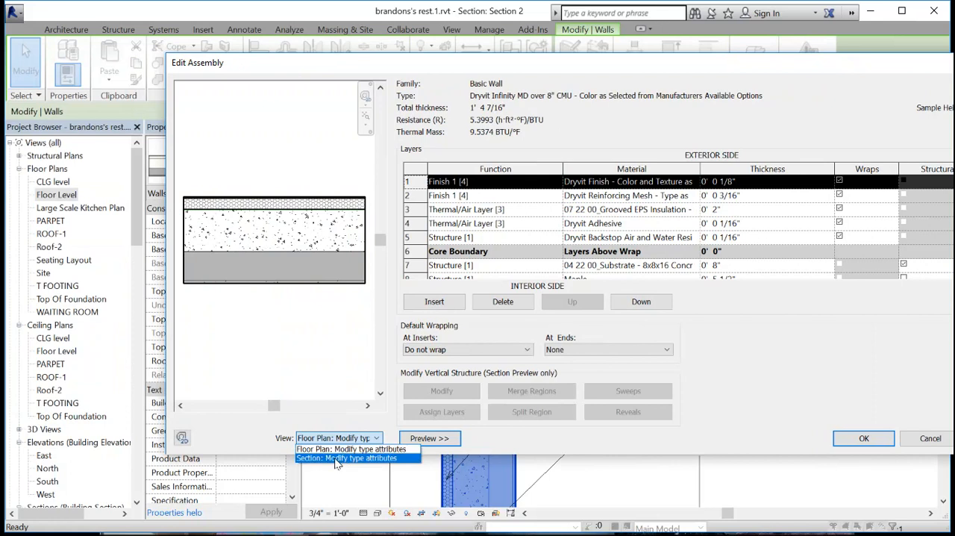
{"action": "left_click", "coordinate": [331, 455]}
{"action": "scroll", "coordinate": [302, 284], "scroll_direction": "up", "scroll_amount": 5}
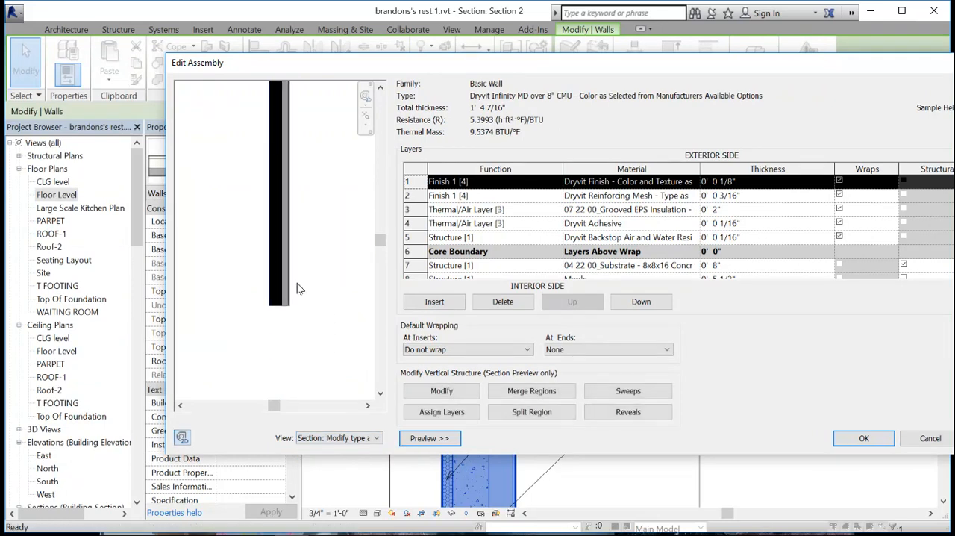
{"action": "middle_click_drag", "start_coordinate": [308, 130], "coordinate": [348, 401]}
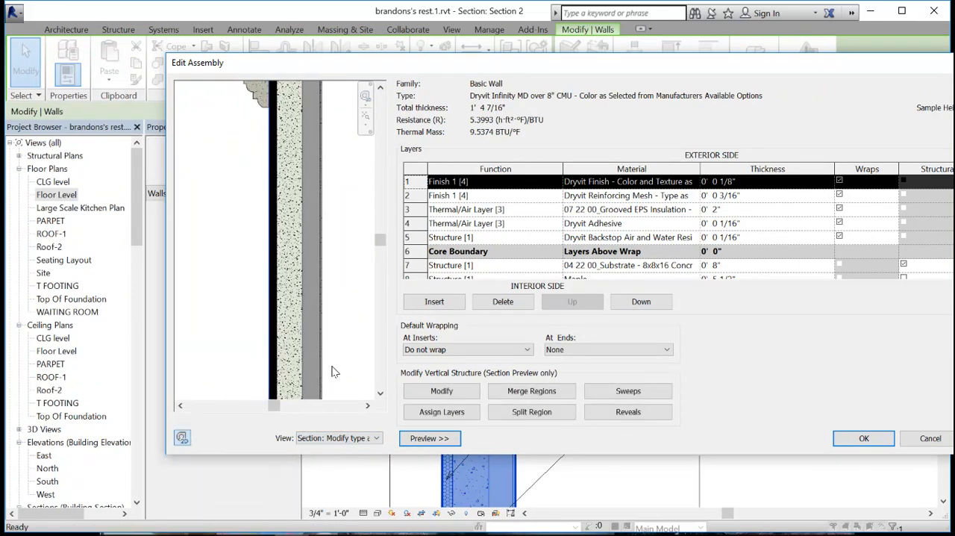
{"action": "middle_click_drag", "start_coordinate": [342, 192], "coordinate": [274, 385]}
{"action": "scroll", "coordinate": [228, 185], "scroll_direction": "up", "scroll_amount": 3}
{"action": "scroll", "coordinate": [239, 225], "scroll_direction": "up", "scroll_amount": 2}
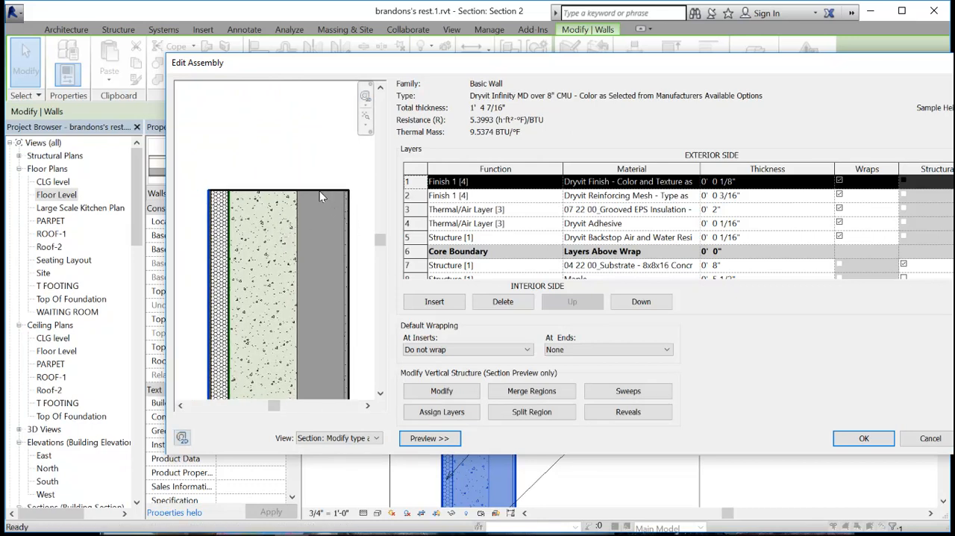
- Use Modify to check the locks on the top edges of the block, maple and gypsum board layers, and accept the wall type
{"action": "left_click", "coordinate": [443, 396]}
{"action": "left_click", "coordinate": [262, 190]}
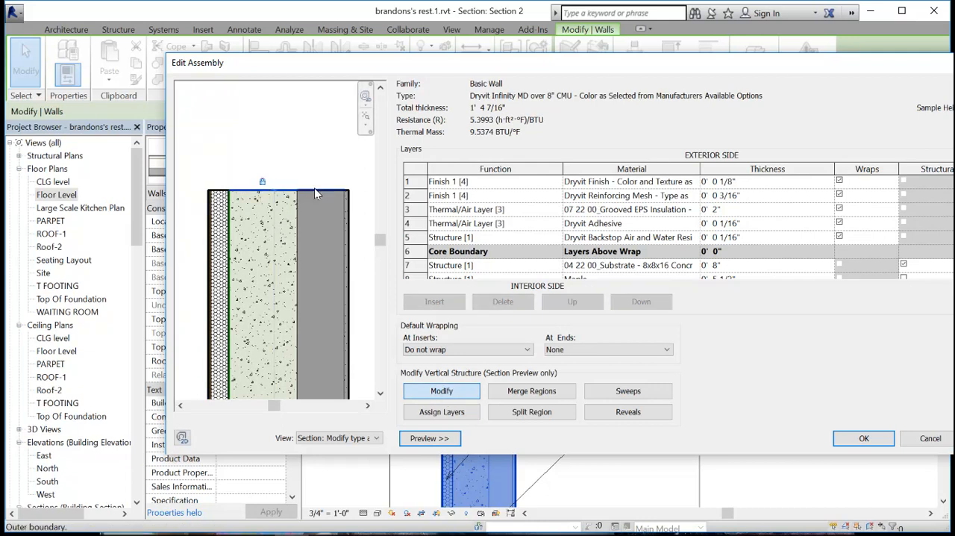
{"action": "left_click", "coordinate": [313, 189]}
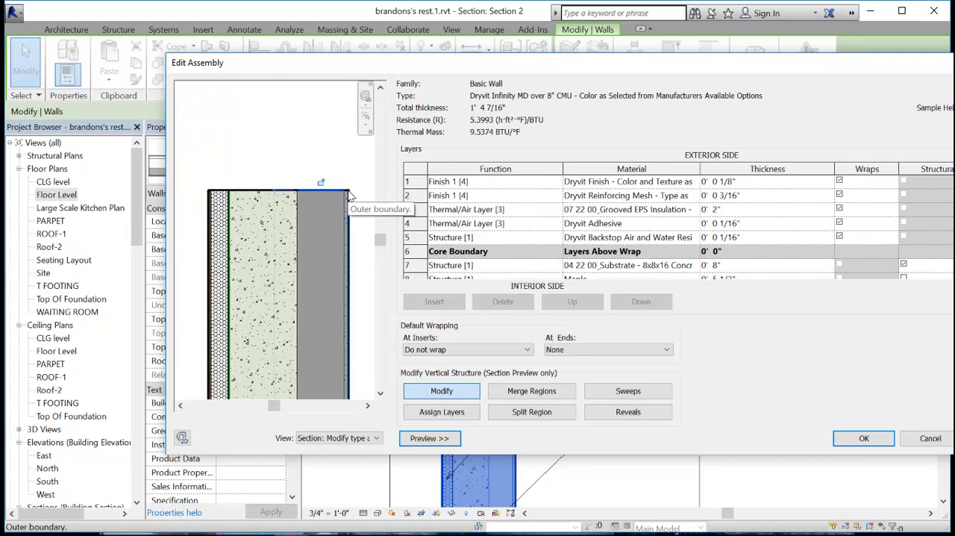
{"action": "scroll", "coordinate": [344, 196], "scroll_direction": "up", "scroll_amount": 3}
{"action": "left_click", "coordinate": [346, 194]}
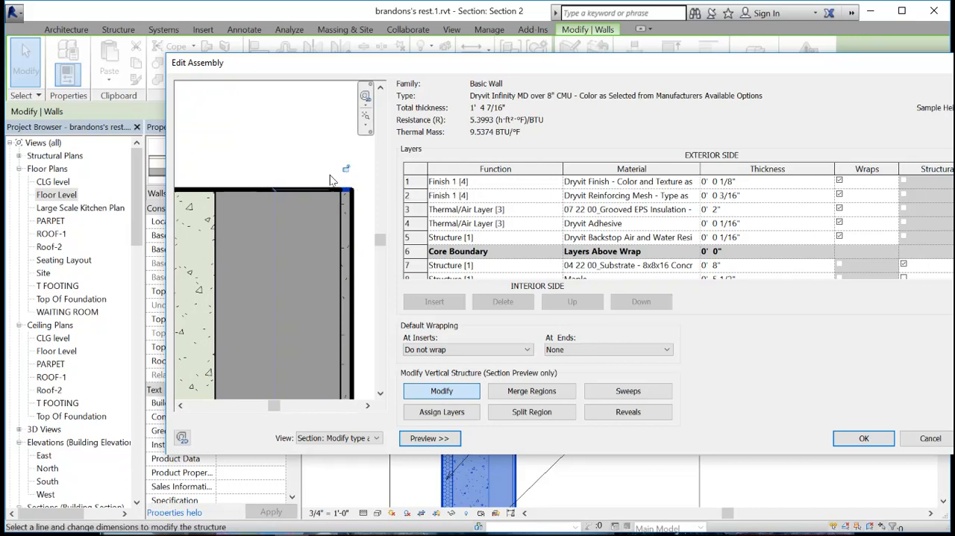
{"action": "scroll", "coordinate": [275, 187], "scroll_direction": "down", "scroll_amount": 2}
{"action": "left_click", "coordinate": [251, 160]}
{"action": "scroll", "coordinate": [188, 168], "scroll_direction": "down", "scroll_amount": 4}
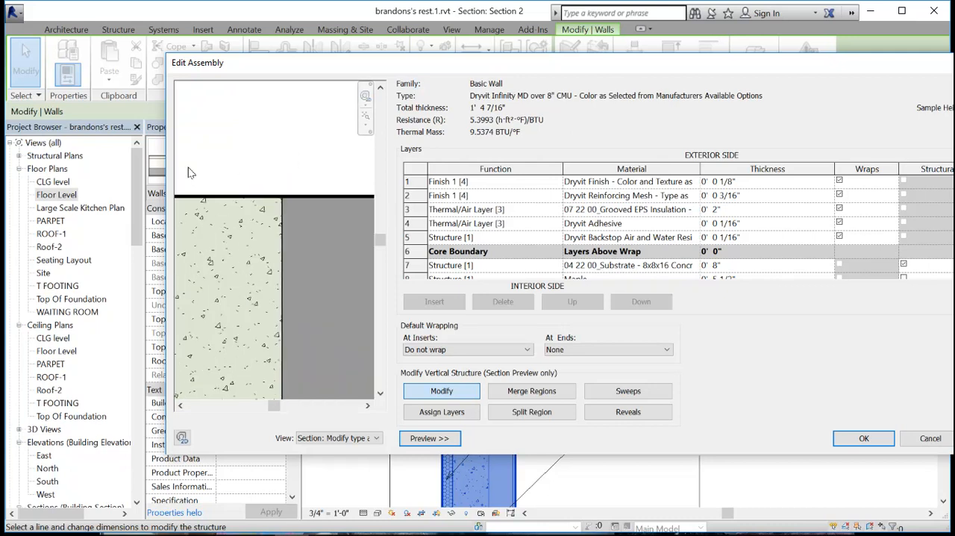
{"action": "scroll", "coordinate": [210, 157], "scroll_direction": "down", "scroll_amount": 2}
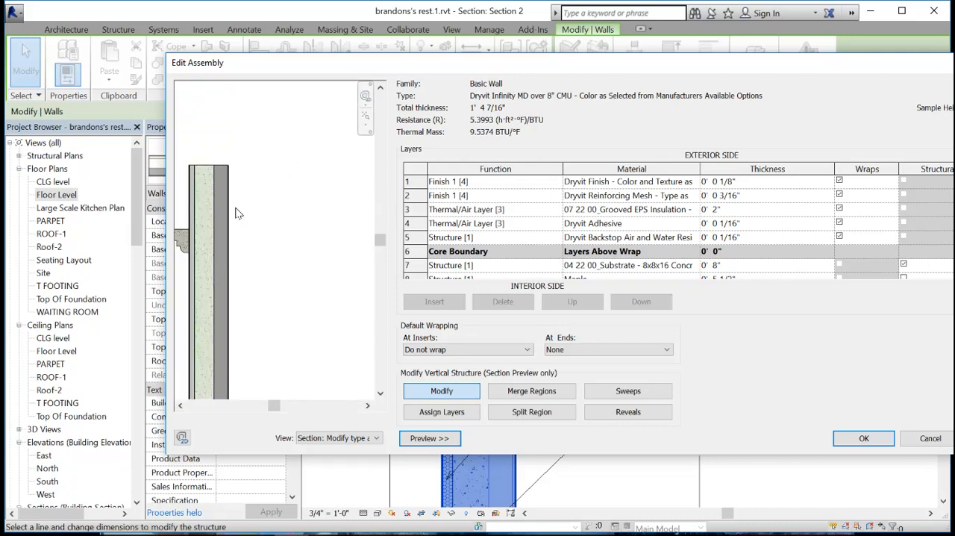
{"action": "left_click_drag", "start_coordinate": [276, 405], "coordinate": [263, 405]}
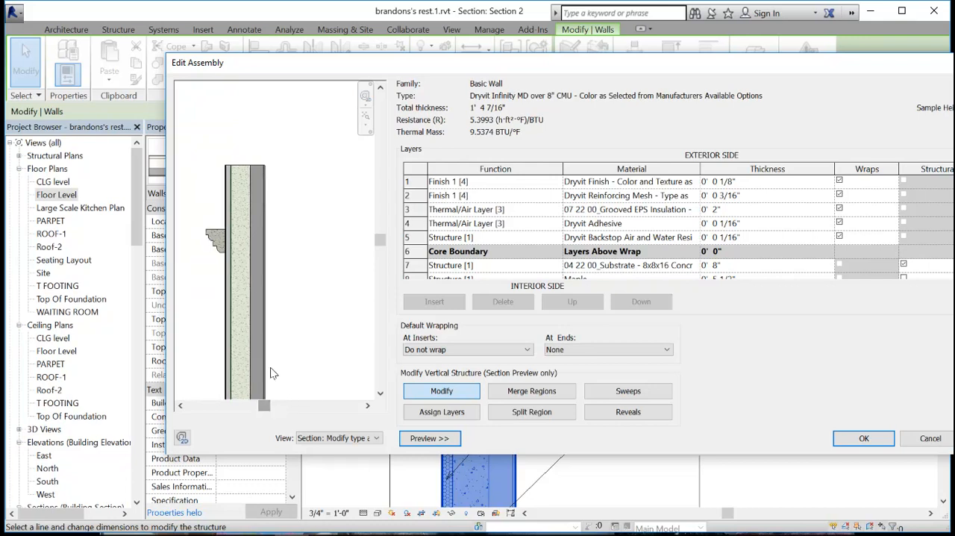
{"action": "left_click", "coordinate": [255, 167]}
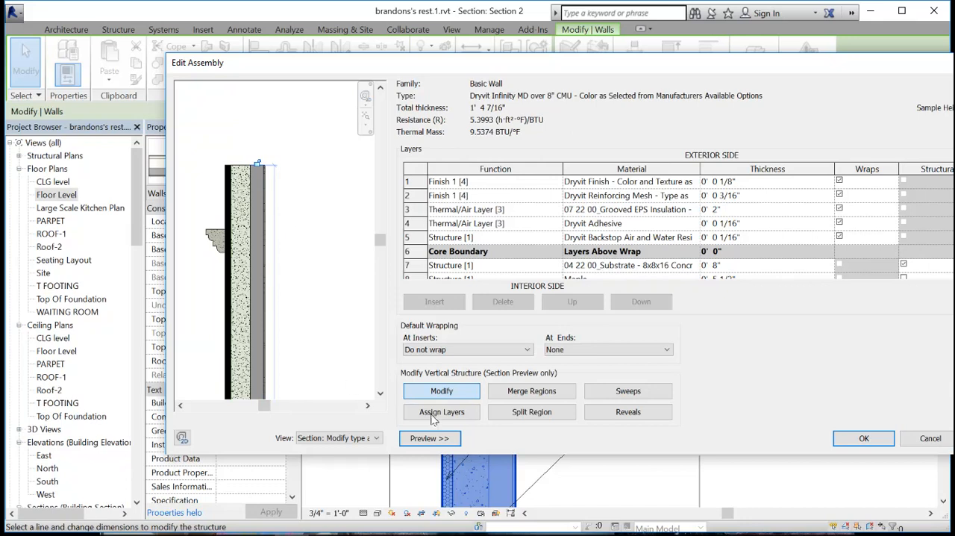
{"action": "left_click", "coordinate": [866, 439]}
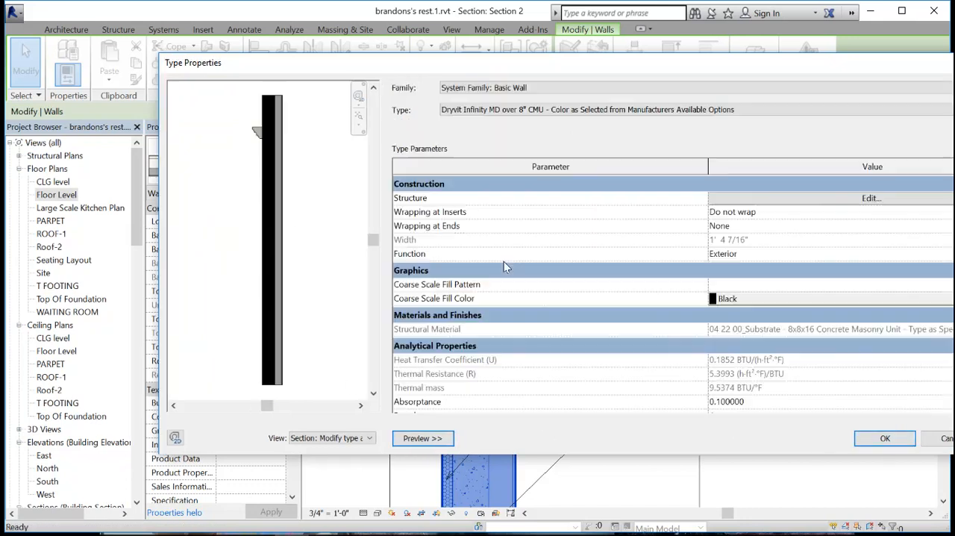
{"action": "left_click", "coordinate": [874, 438]}
- Adjust the top of the exterior wall's interior layers to between the CLG level and the underside of the roof
{"action": "left_click_drag", "start_coordinate": [503, 244], "coordinate": [509, 268]}
{"action": "left_click", "coordinate": [558, 271]}
{"action": "middle_click_drag", "start_coordinate": [594, 291], "coordinate": [563, 263]}
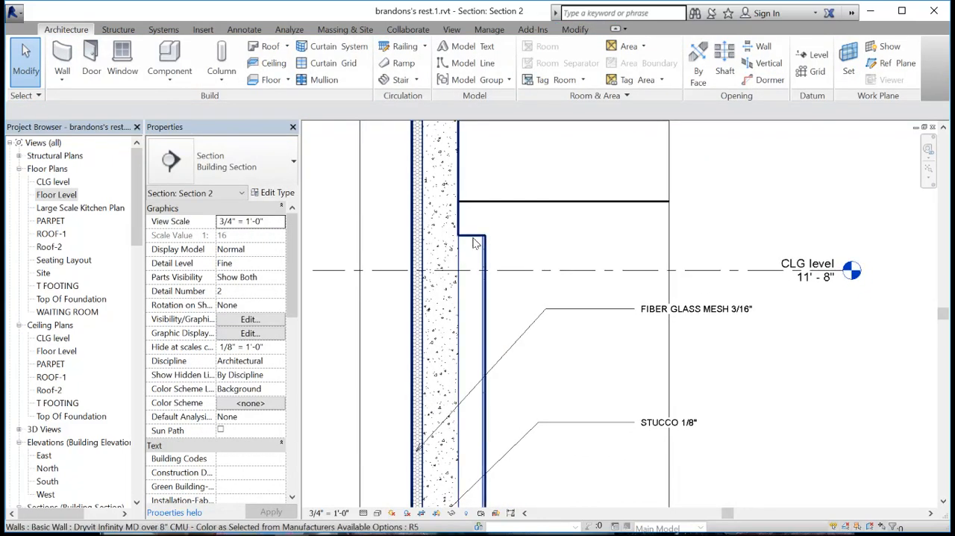
{"action": "left_click", "coordinate": [476, 239]}
{"action": "left_click", "coordinate": [515, 234]}
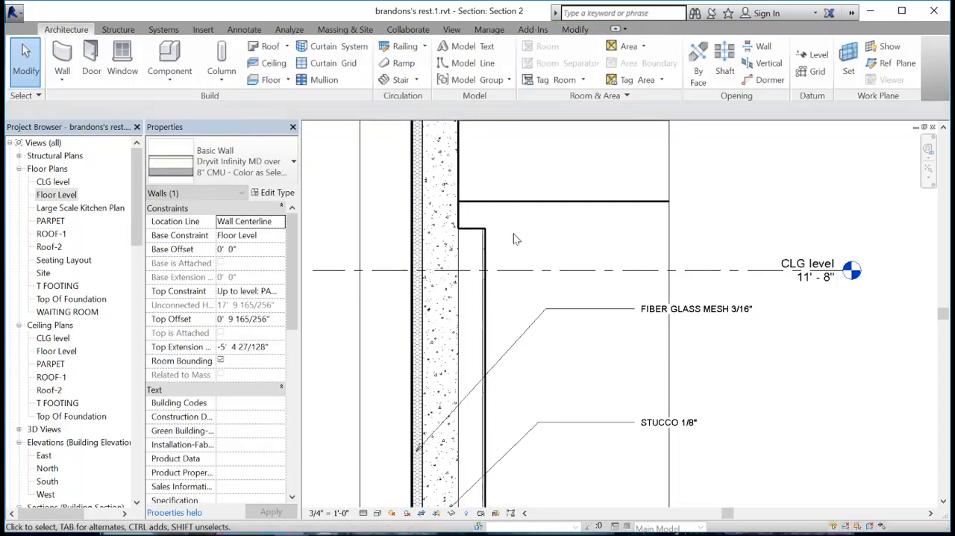
- Open the structure of the Steel Truss - Insulation on Metal Deck - EPDM roof type to examine its layers
{"action": "scroll", "coordinate": [526, 248], "scroll_direction": "down", "scroll_amount": 2}
{"action": "middle_click_drag", "start_coordinate": [537, 258], "coordinate": [509, 407]}
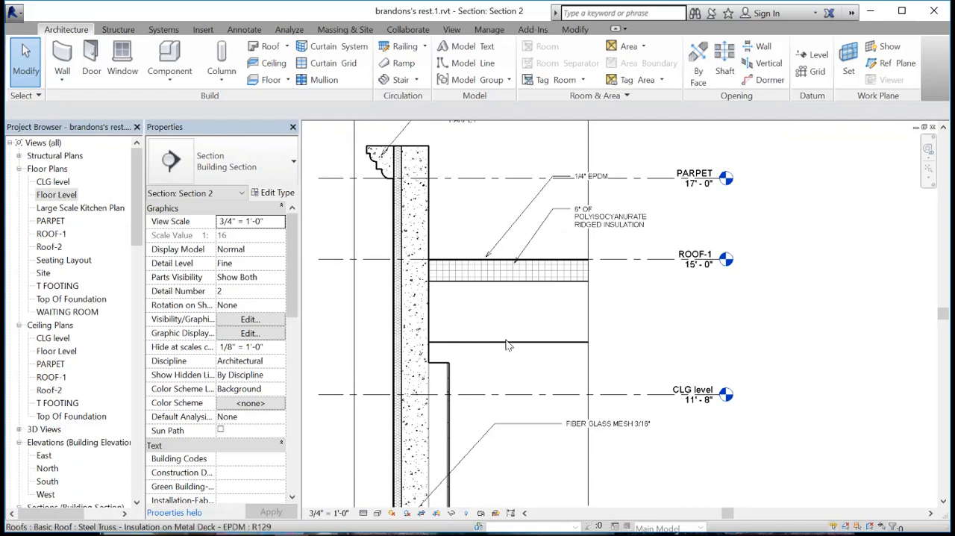
{"action": "scroll", "coordinate": [519, 264], "scroll_direction": "up", "scroll_amount": 2}
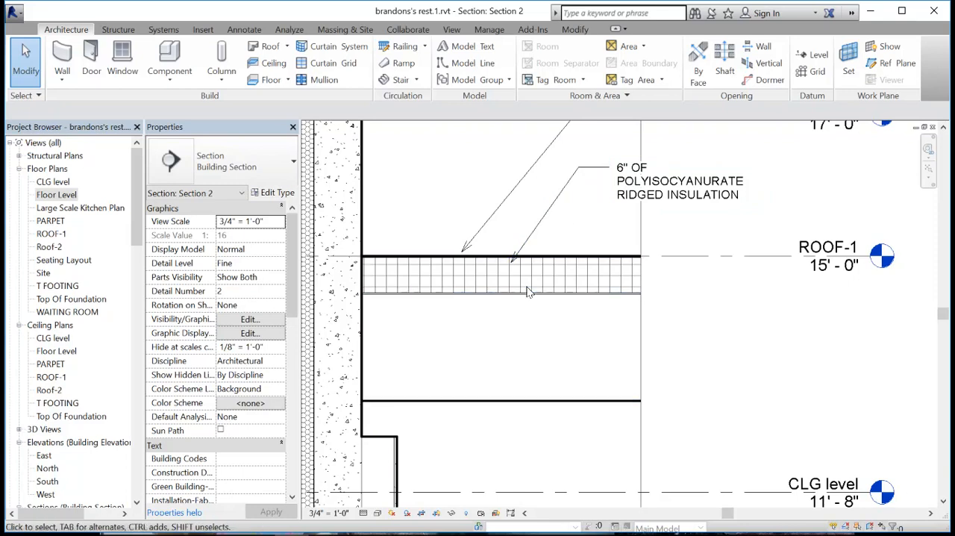
{"action": "left_click", "coordinate": [427, 282]}
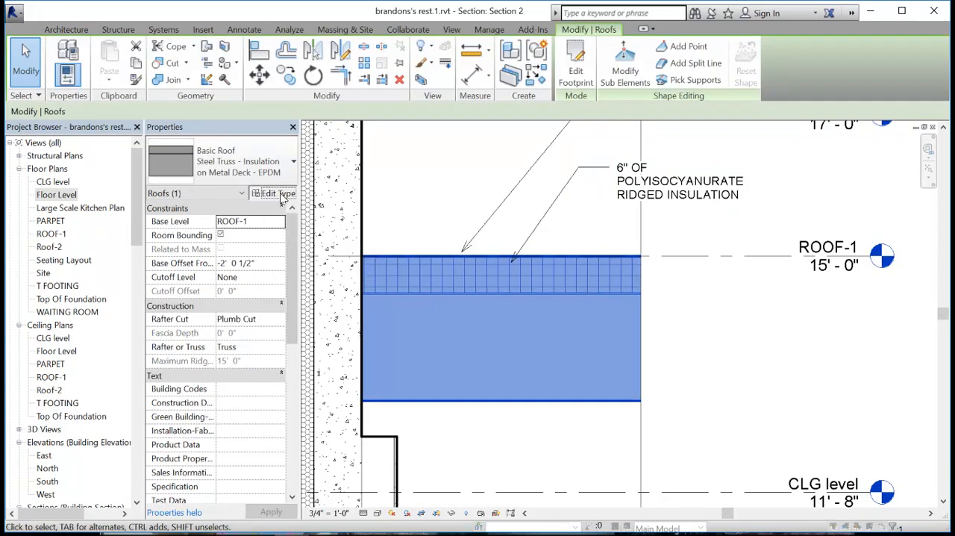
{"action": "left_click", "coordinate": [282, 195]}
{"action": "left_click", "coordinate": [689, 198]}
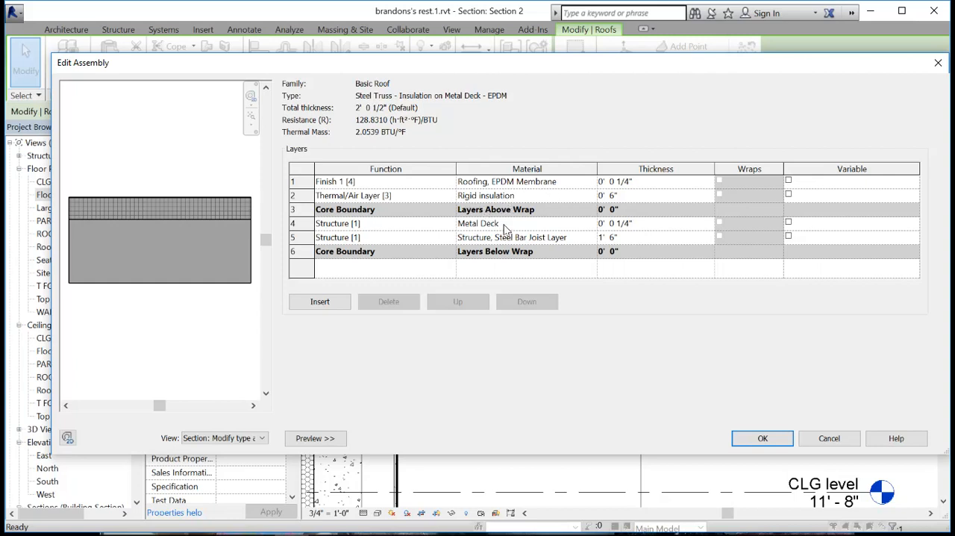
- Set the Metal Deck layer's thickness to 0' 2 1/4" in the roof structure and accept the changed roof type
{"action": "left_click", "coordinate": [610, 223]}
{"action": "type", "text": "0"}
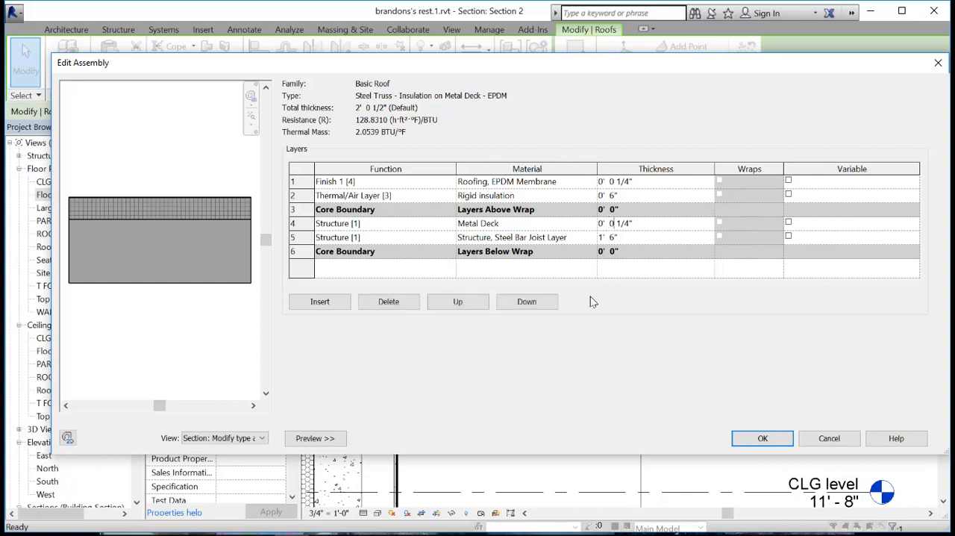
{"action": "key", "text": "BackSpace"}
{"action": "type", "text": "2"}
{"action": "left_click", "coordinate": [638, 238]}
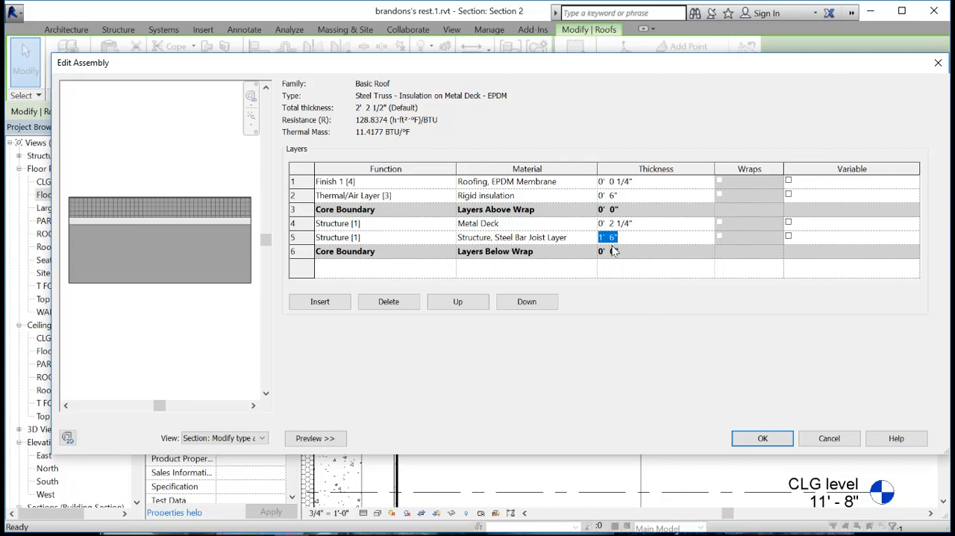
{"action": "left_click", "coordinate": [760, 440]}
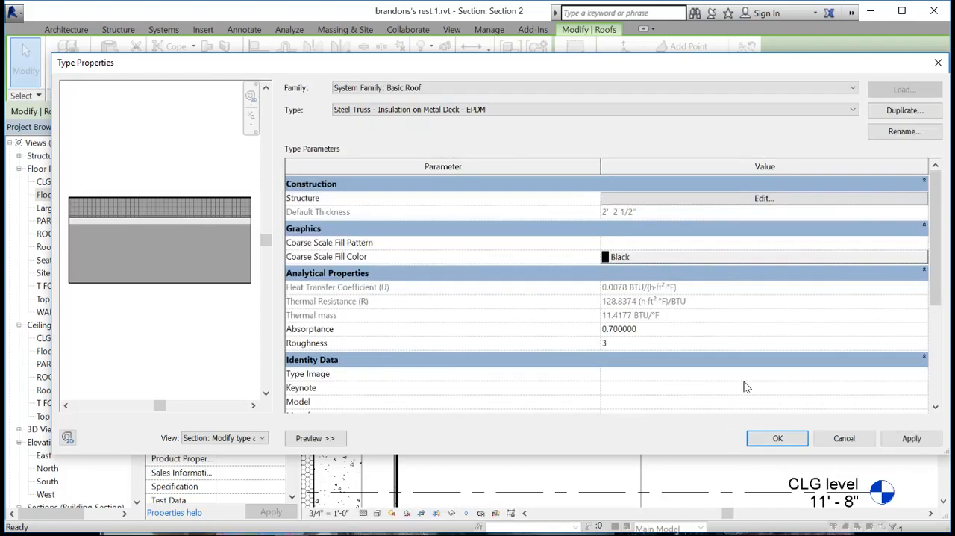
{"action": "left_click", "coordinate": [791, 442]}
{"action": "left_click", "coordinate": [520, 472]}
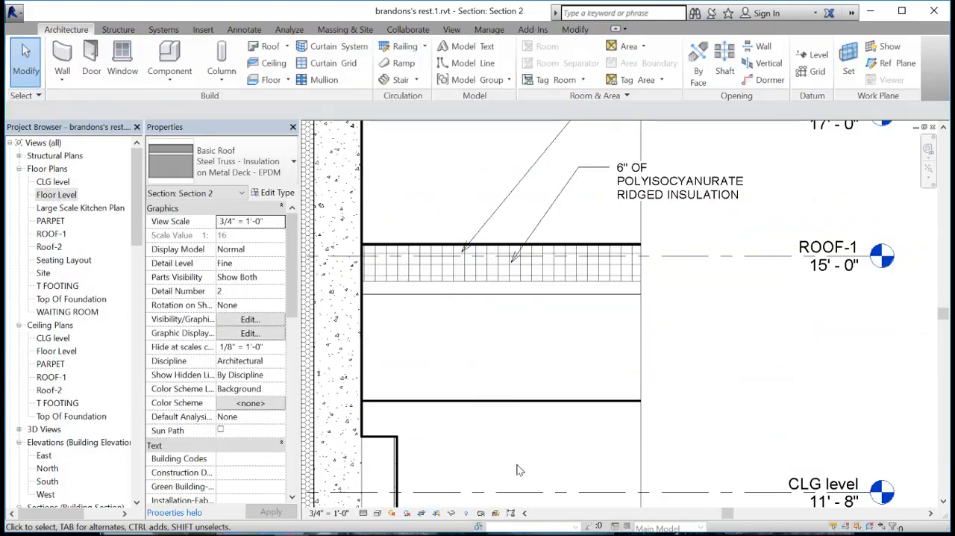
- Align the roof's top edge to the ROOF-1 level, lock the alignment, and check the roof's base offset
{"action": "middle_click_drag", "start_coordinate": [480, 448], "coordinate": [532, 440]}
{"action": "left_click", "coordinate": [528, 370]}
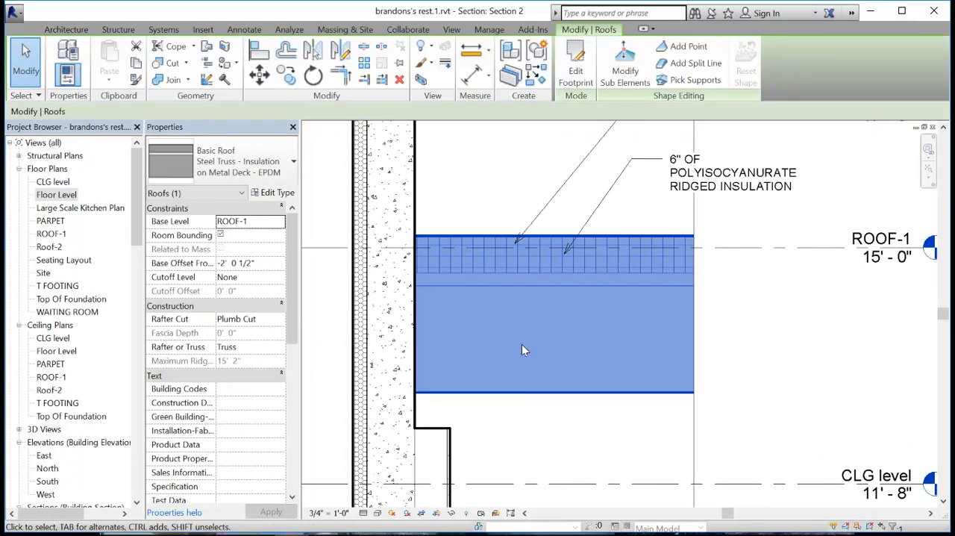
{"action": "scroll", "coordinate": [575, 433], "scroll_direction": "down", "scroll_amount": 1}
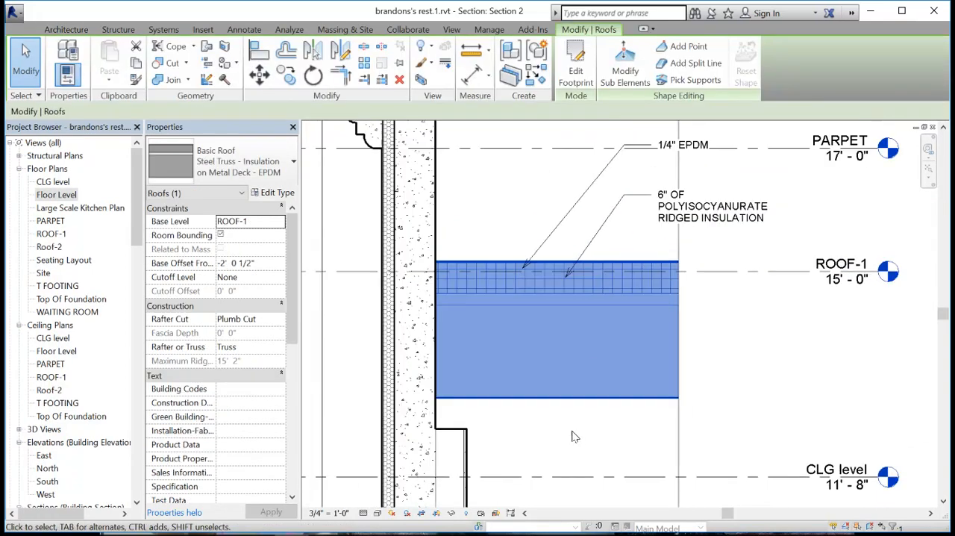
{"action": "middle_click_drag", "start_coordinate": [576, 433], "coordinate": [564, 398]}
{"action": "left_click", "coordinate": [562, 400]}
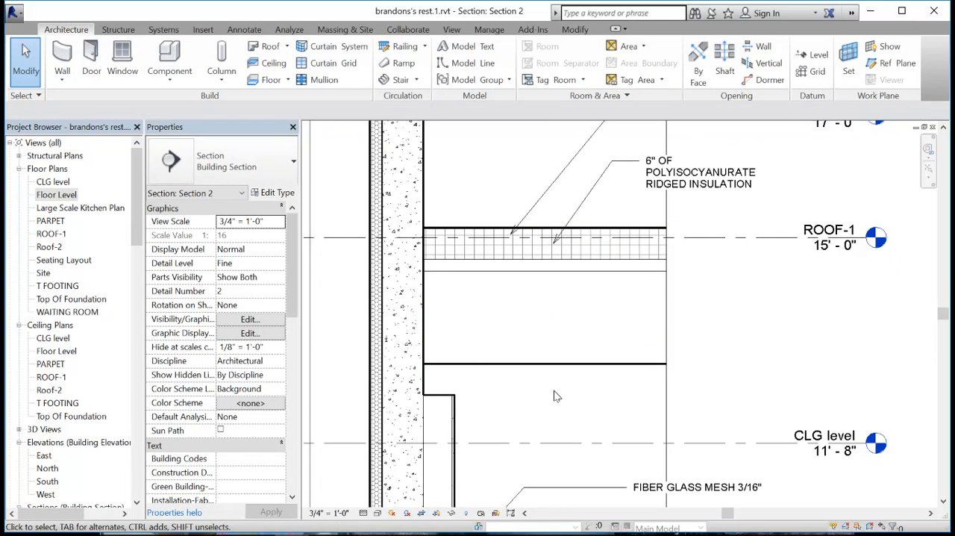
{"action": "left_click", "coordinate": [555, 369]}
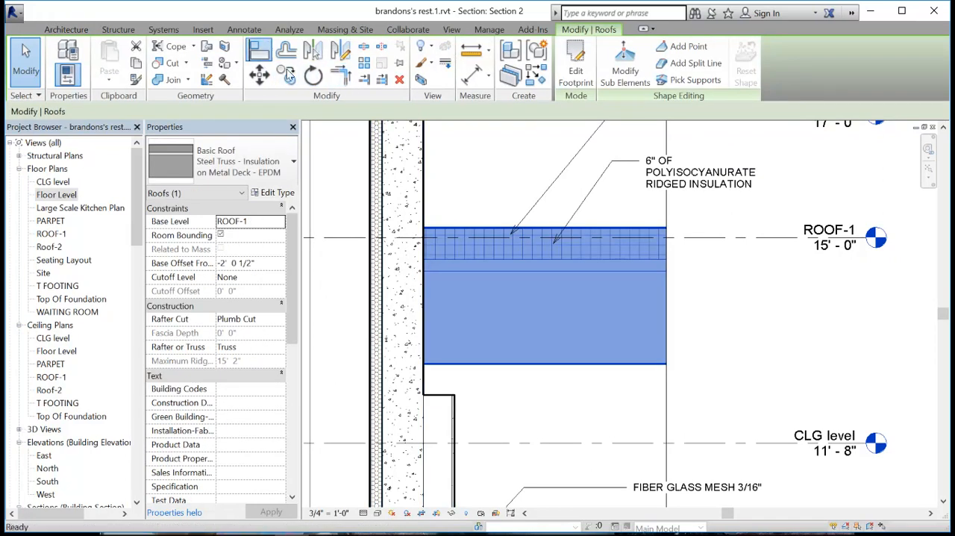
{"action": "left_click", "coordinate": [259, 50]}
{"action": "left_click", "coordinate": [693, 238]}
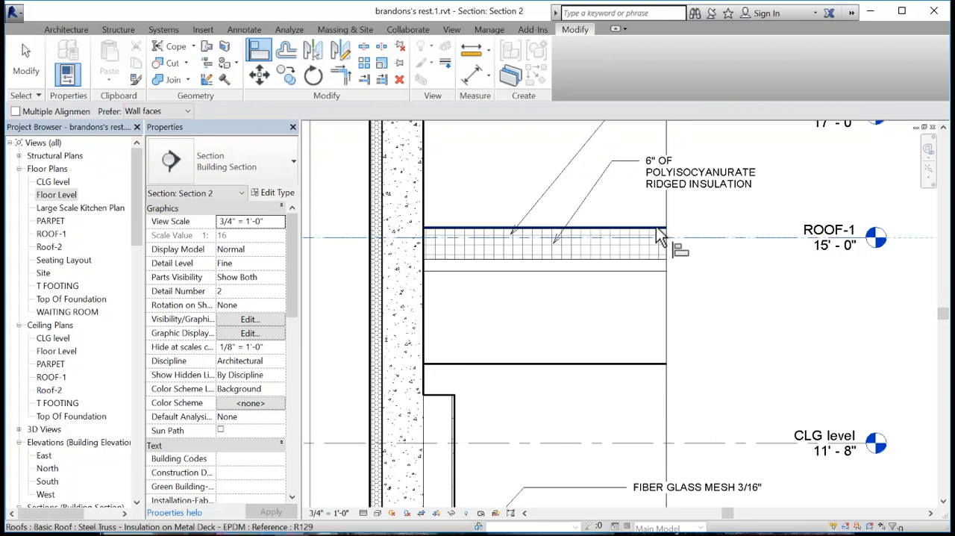
{"action": "left_click", "coordinate": [672, 228]}
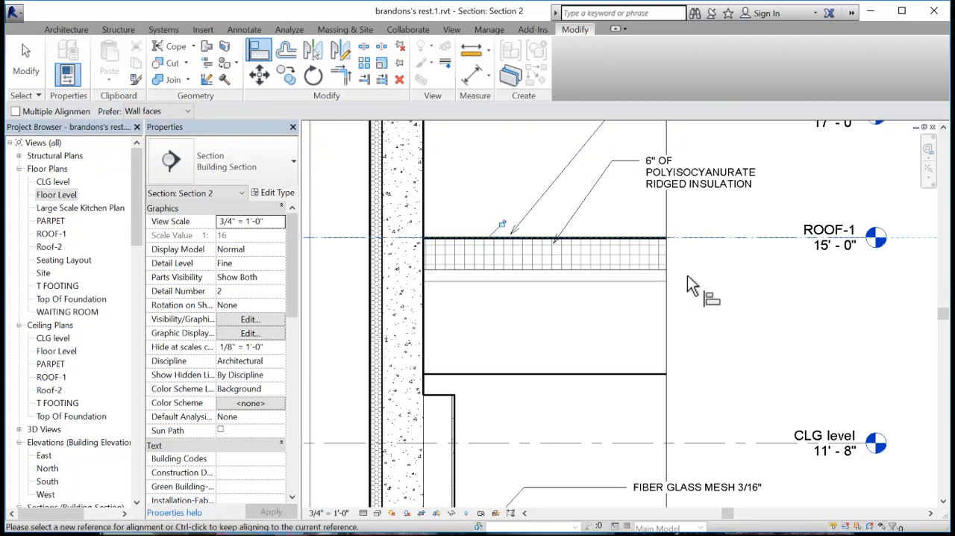
{"action": "left_click", "coordinate": [502, 224]}
{"action": "key", "text": "Escape"}
{"action": "left_click", "coordinate": [515, 277]}
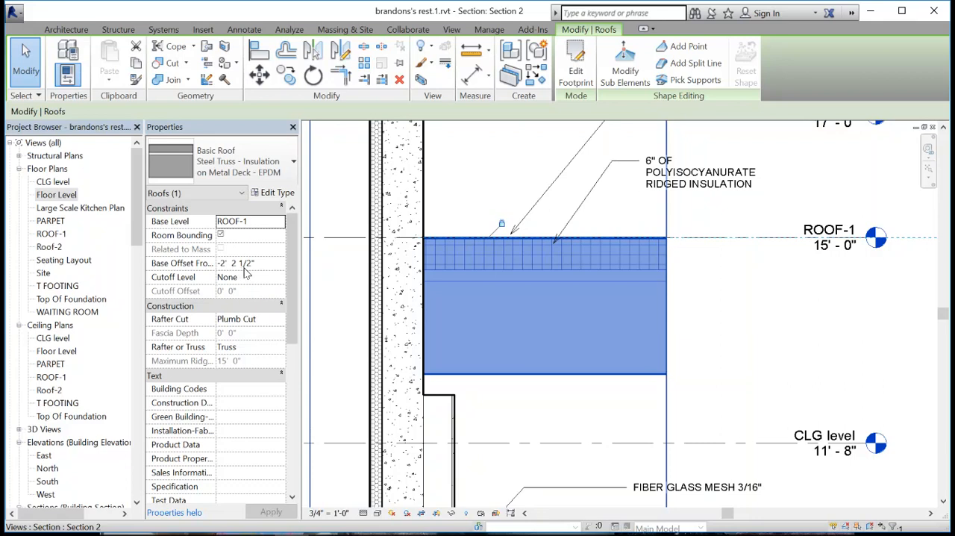
{"action": "left_click", "coordinate": [628, 218]}
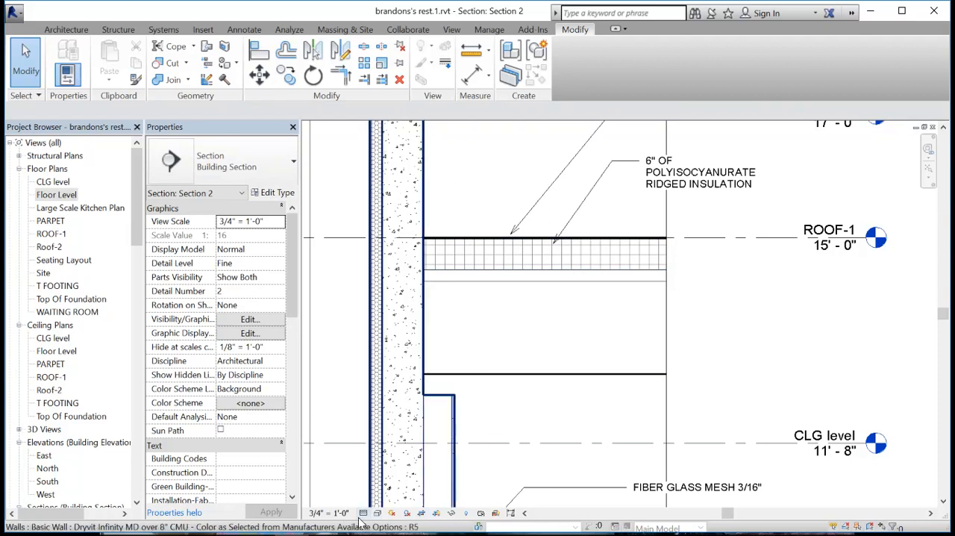
- Try the section view at a scale of 1" = 1'-0" and return it to 3/4" = 1'-0"
{"action": "left_click", "coordinate": [328, 513]}
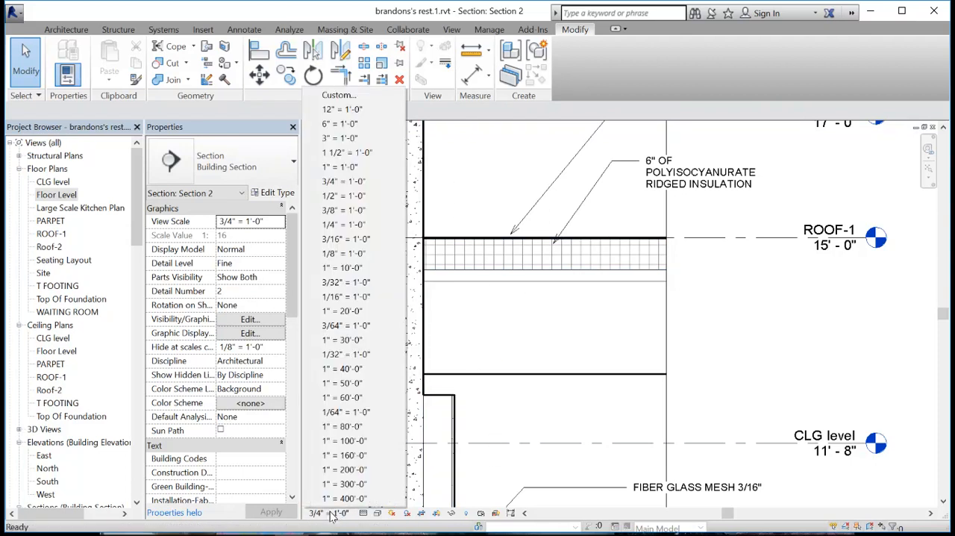
{"action": "left_click", "coordinate": [345, 166]}
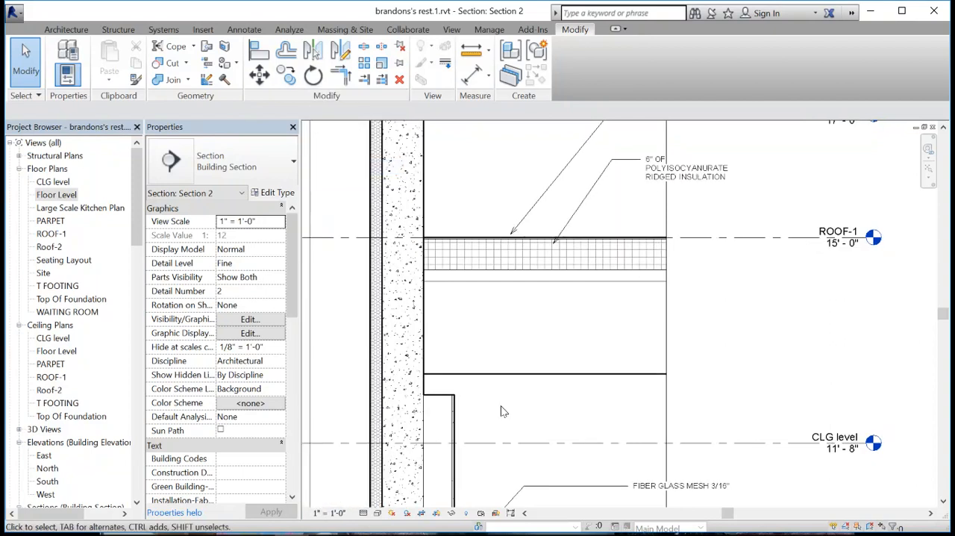
{"action": "left_click", "coordinate": [329, 513]}
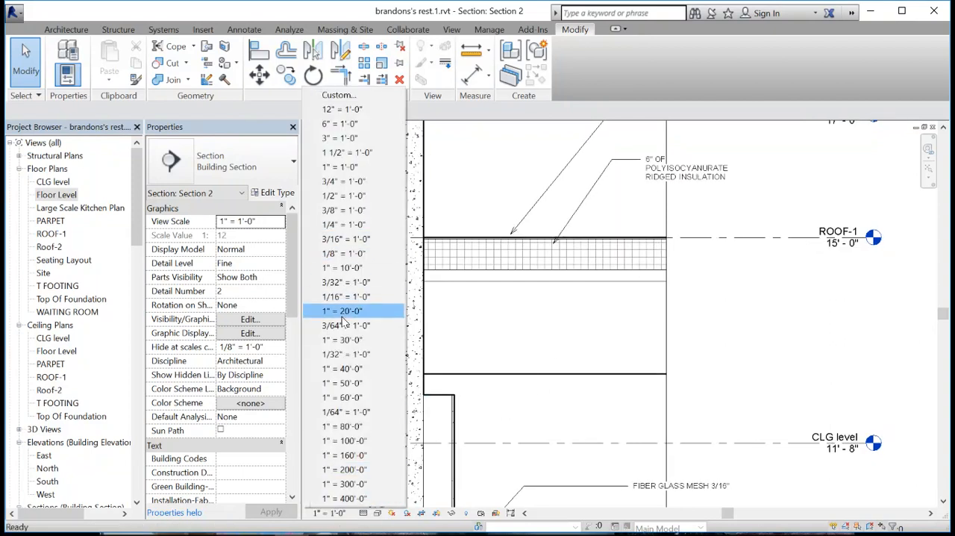
{"action": "left_click", "coordinate": [342, 181]}
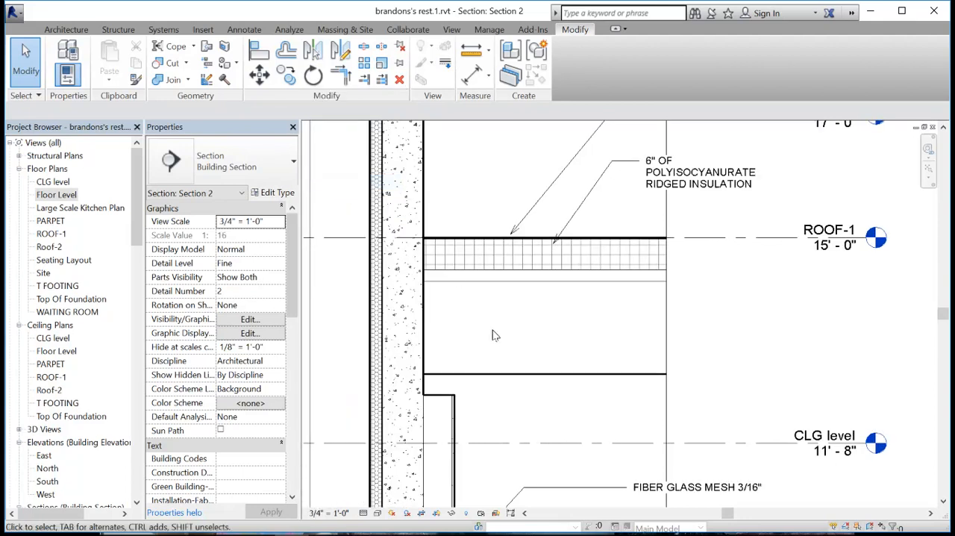
- Review the section view's visual style and detail level options
{"action": "left_click", "coordinate": [377, 513]}
{"action": "left_click", "coordinate": [439, 444]}
{"action": "left_click", "coordinate": [364, 513]}
{"action": "left_click", "coordinate": [385, 496]}
- Begin loading a detail component family from US Imperial, Detail Items, Div 05-Metals, 052100-Steel Joist Framing
{"action": "left_click", "coordinate": [237, 32]}
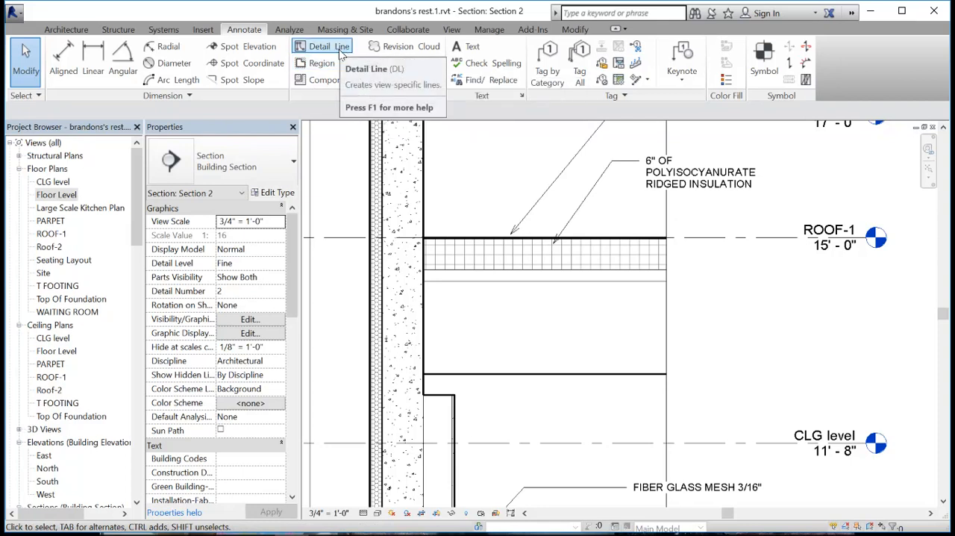
{"action": "left_click", "coordinate": [314, 82]}
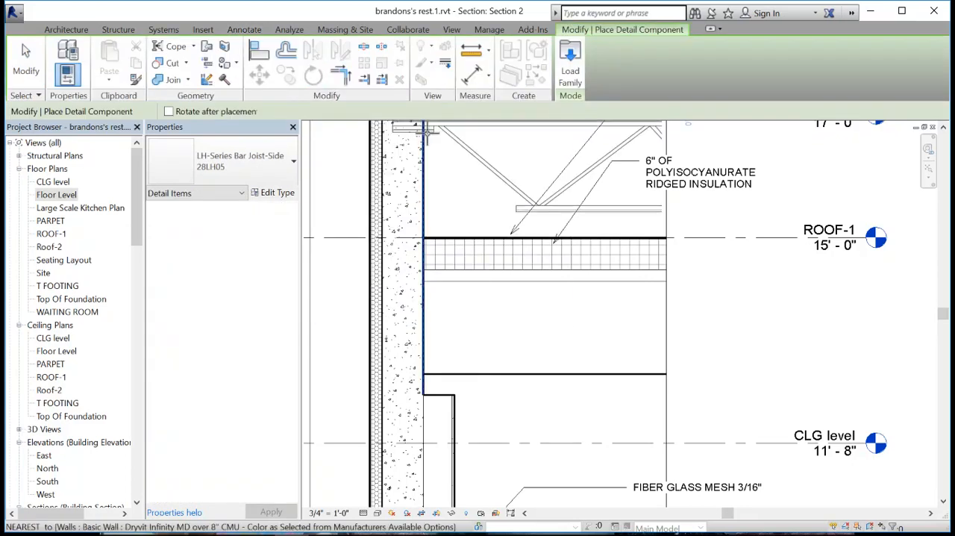
{"action": "left_click", "coordinate": [572, 71]}
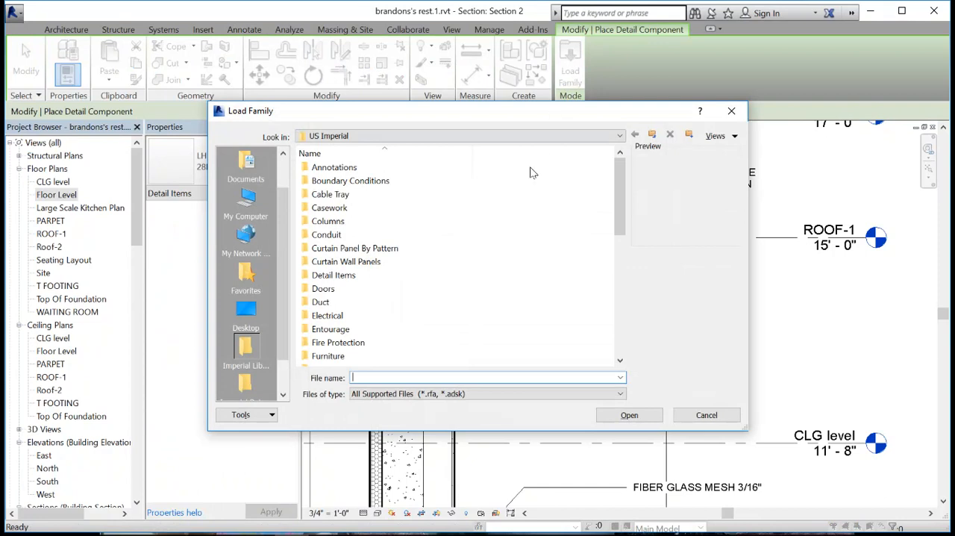
{"action": "left_click", "coordinate": [386, 138]}
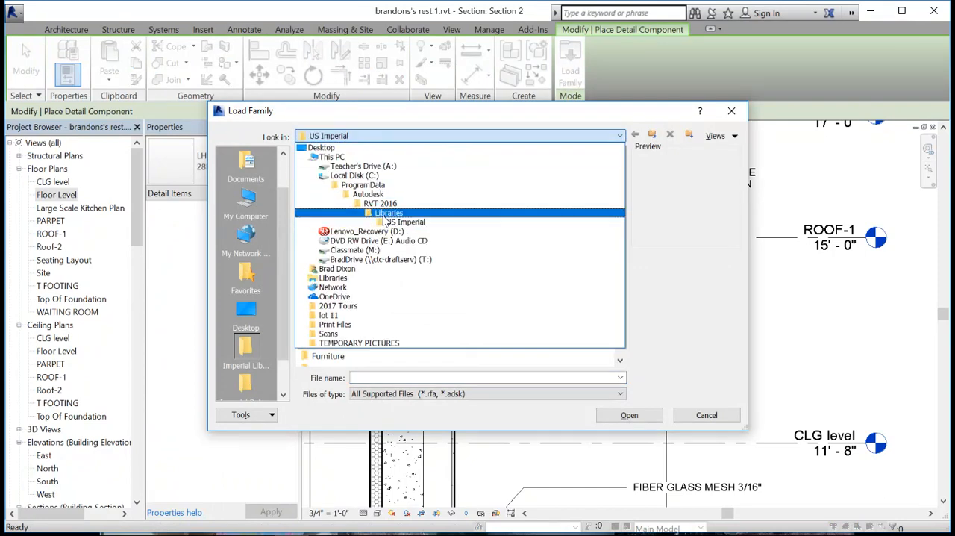
{"action": "left_click", "coordinate": [406, 222]}
{"action": "left_click", "coordinate": [341, 277]}
{"action": "double_click", "coordinate": [341, 278]}
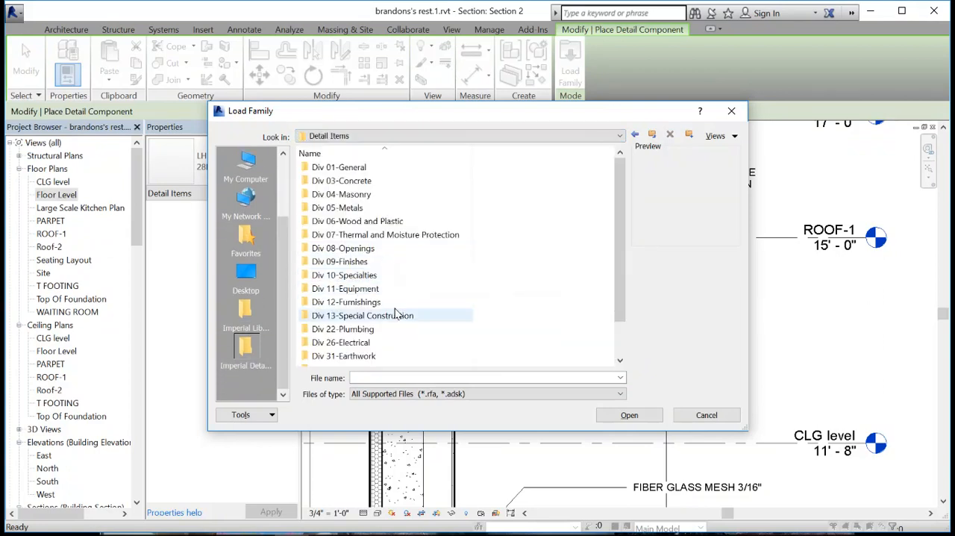
{"action": "double_click", "coordinate": [348, 207]}
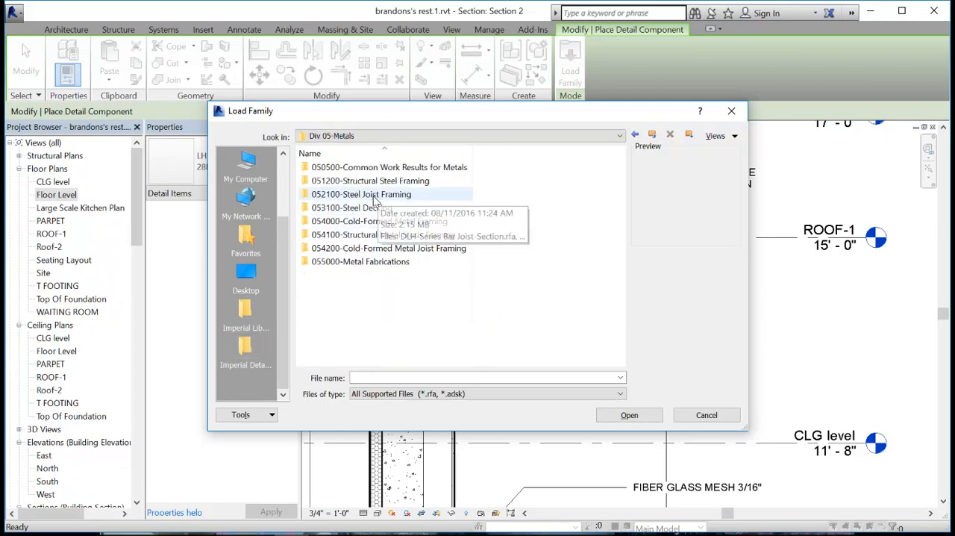
{"action": "left_click", "coordinate": [354, 199]}
{"action": "double_click", "coordinate": [352, 198]}
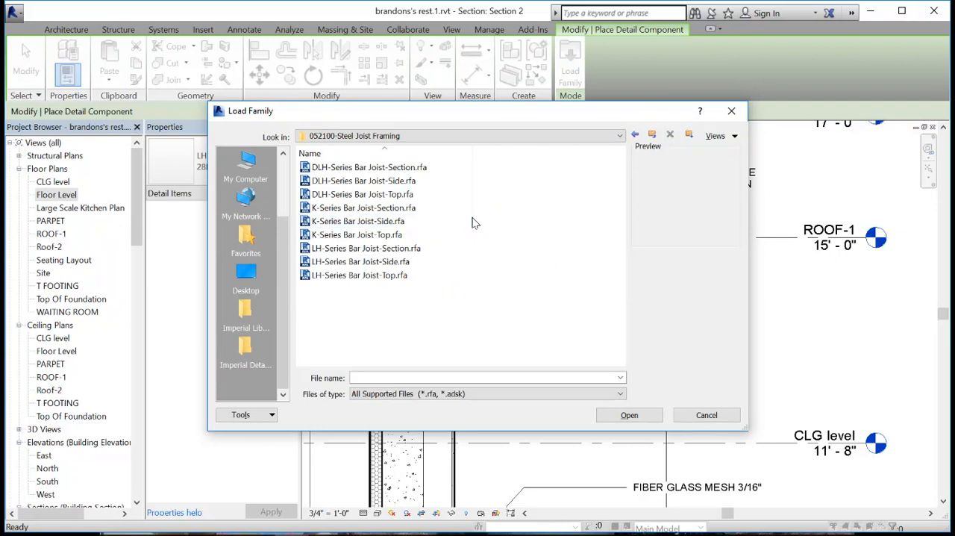
- Compare the LH-Series bar joist previews and load LH-Series Bar Joist-Section.rfa with the 18LH02 type
{"action": "left_click", "coordinate": [353, 251]}
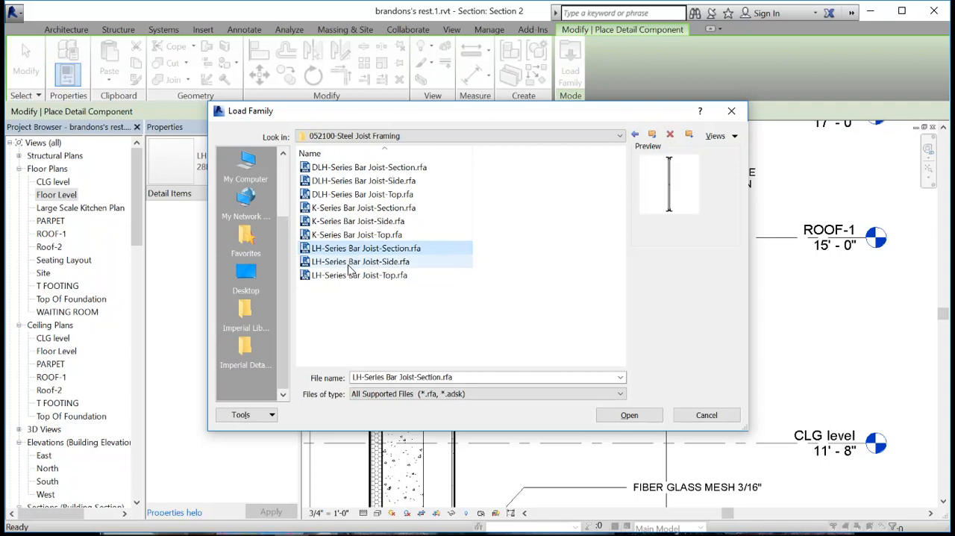
{"action": "left_click", "coordinate": [351, 267]}
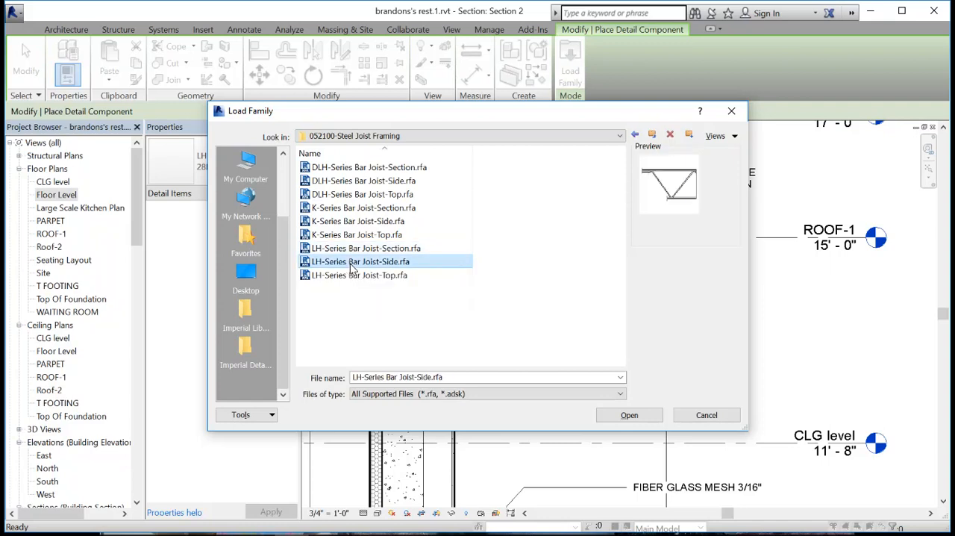
{"action": "left_click", "coordinate": [352, 277]}
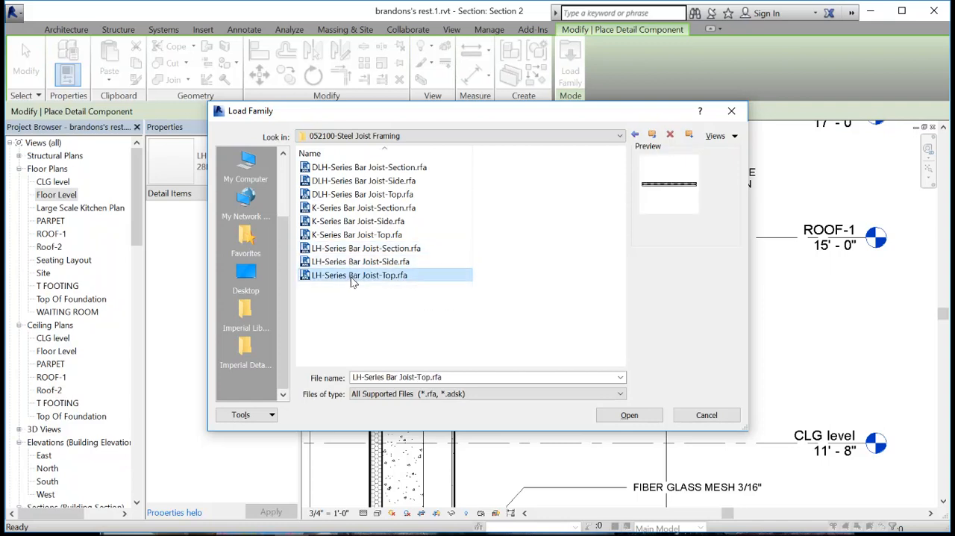
{"action": "left_click", "coordinate": [351, 263]}
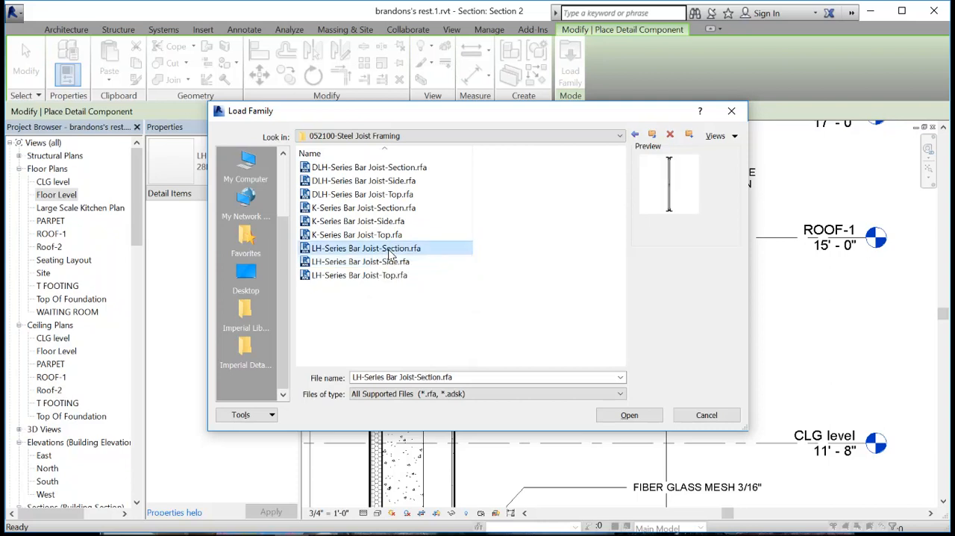
{"action": "left_click", "coordinate": [642, 418]}
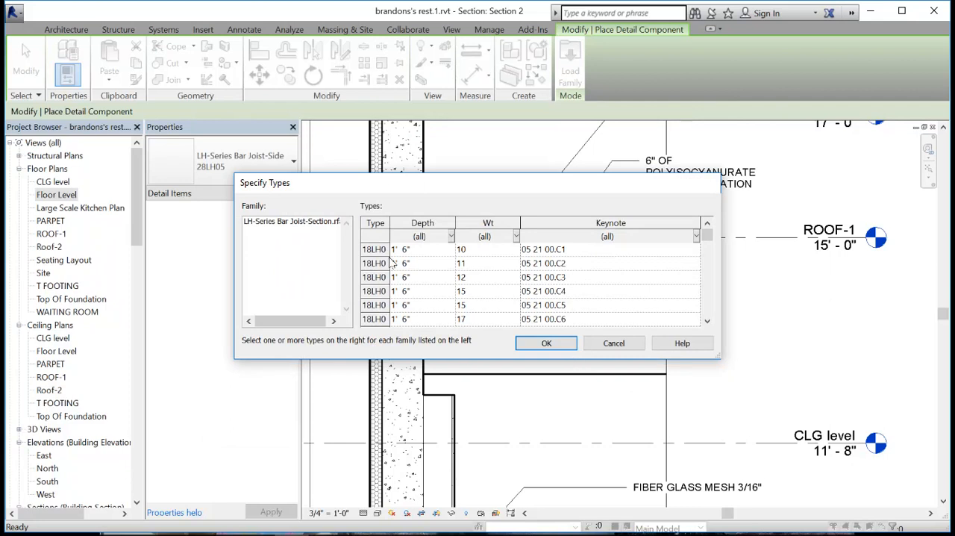
{"action": "left_click_drag", "start_coordinate": [389, 226], "coordinate": [418, 224]}
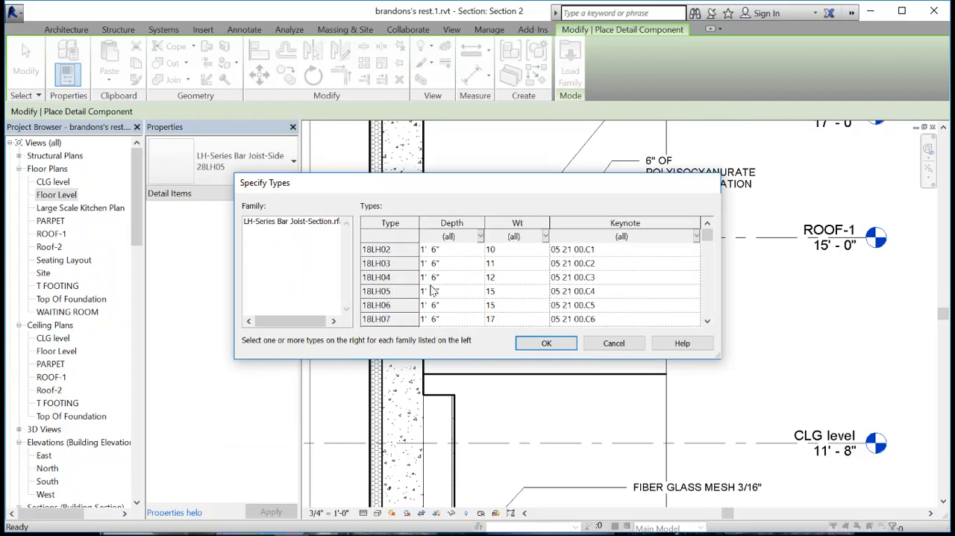
{"action": "left_click", "coordinate": [387, 250]}
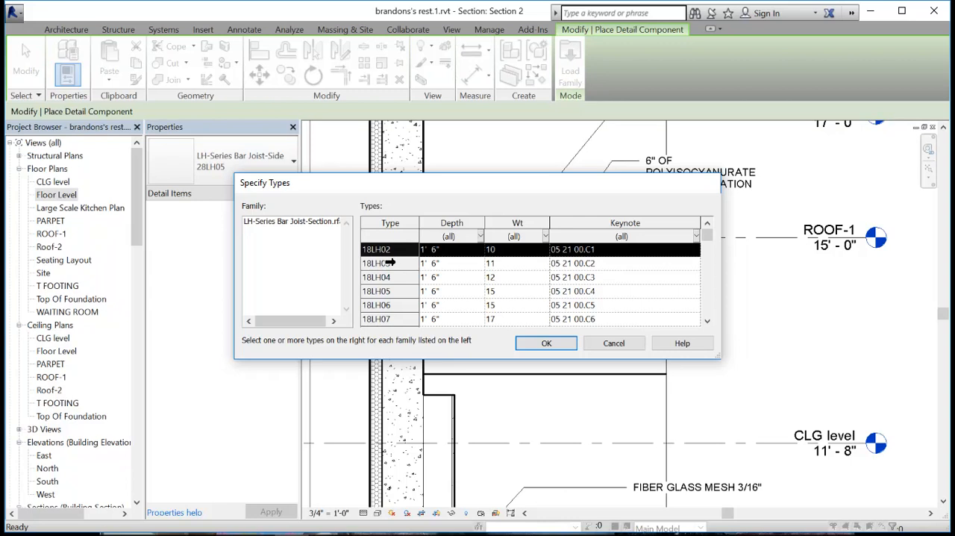
{"action": "left_click", "coordinate": [547, 343]}
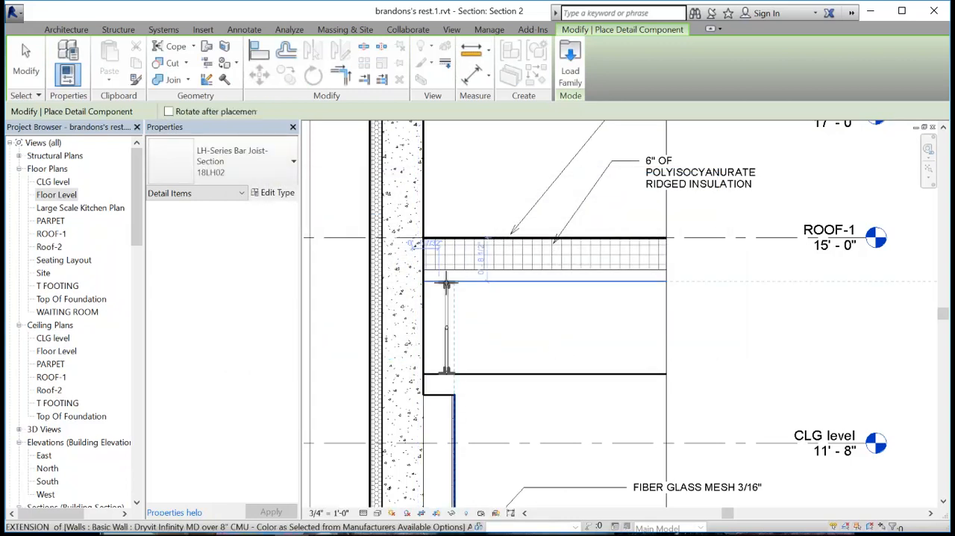
- Place two 18LH02 bar joist sections under the metal deck, one against the wall's inner face and one near the section's break line
{"action": "scroll", "coordinate": [446, 280], "scroll_direction": "up", "scroll_amount": 3}
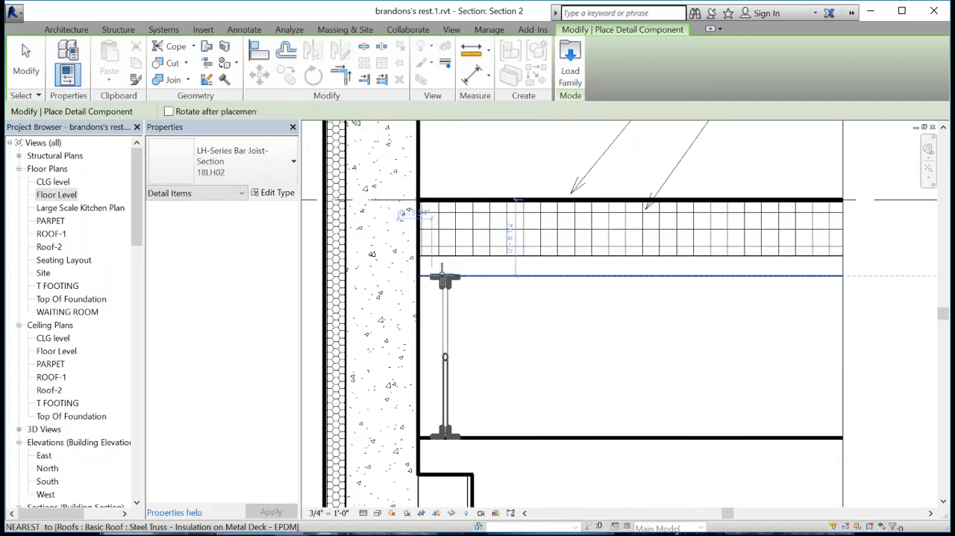
{"action": "left_click", "coordinate": [433, 277]}
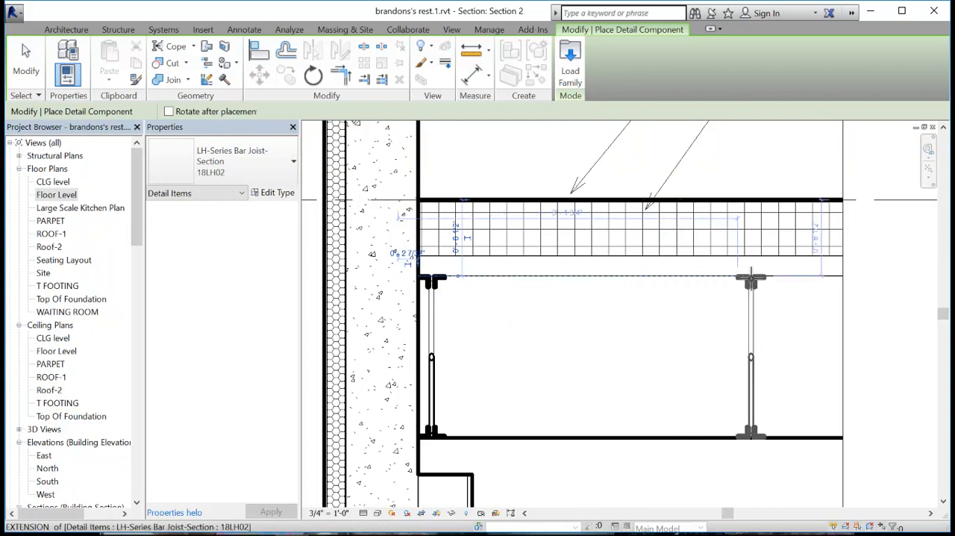
{"action": "left_click", "coordinate": [753, 277]}
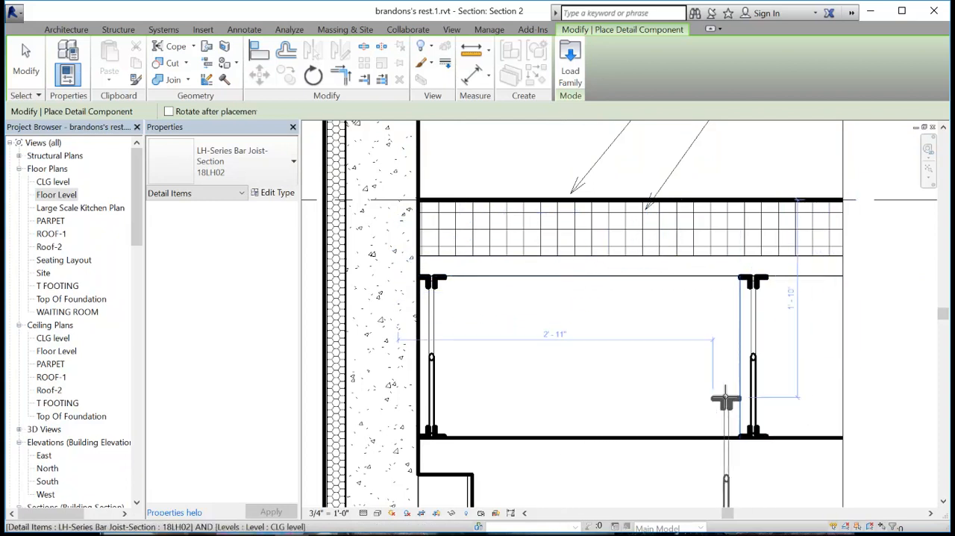
- Add an aligned dimension between the two bar joist sections below the metal deck
{"action": "key", "text": "Escape"}
{"action": "key", "text": "Escape"}
{"action": "middle_click_drag", "start_coordinate": [623, 396], "coordinate": [592, 335]}
{"action": "scroll", "coordinate": [595, 335], "scroll_direction": "down", "scroll_amount": 3}
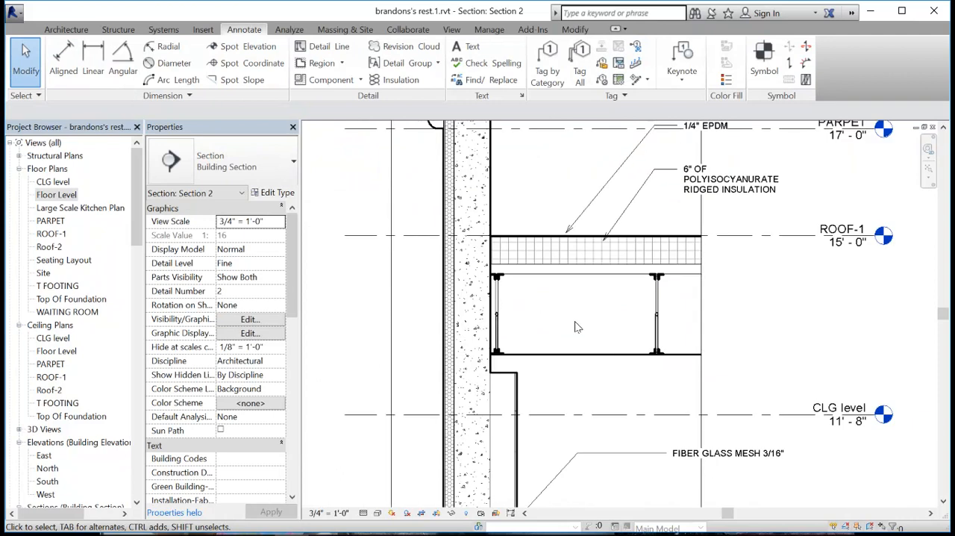
{"action": "left_click", "coordinate": [502, 315]}
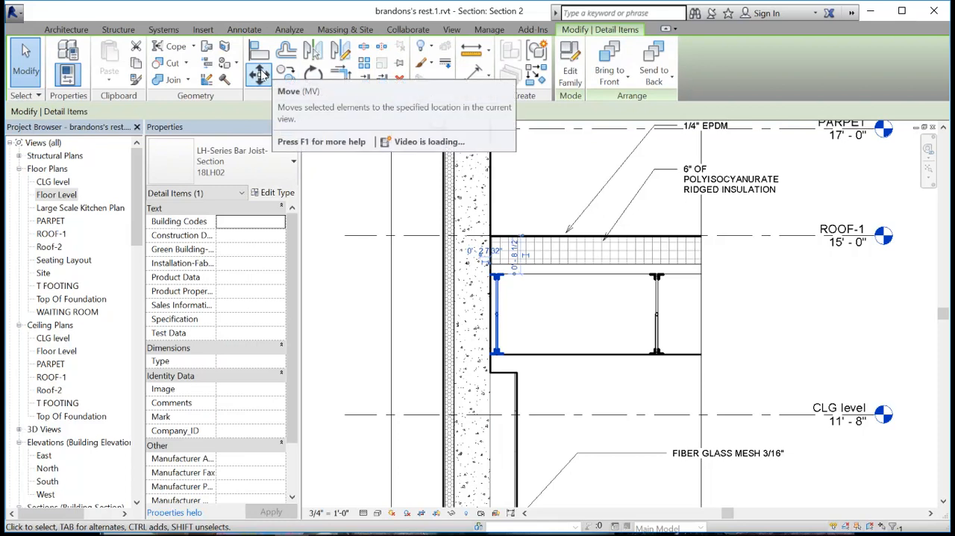
{"action": "left_click", "coordinate": [244, 29]}
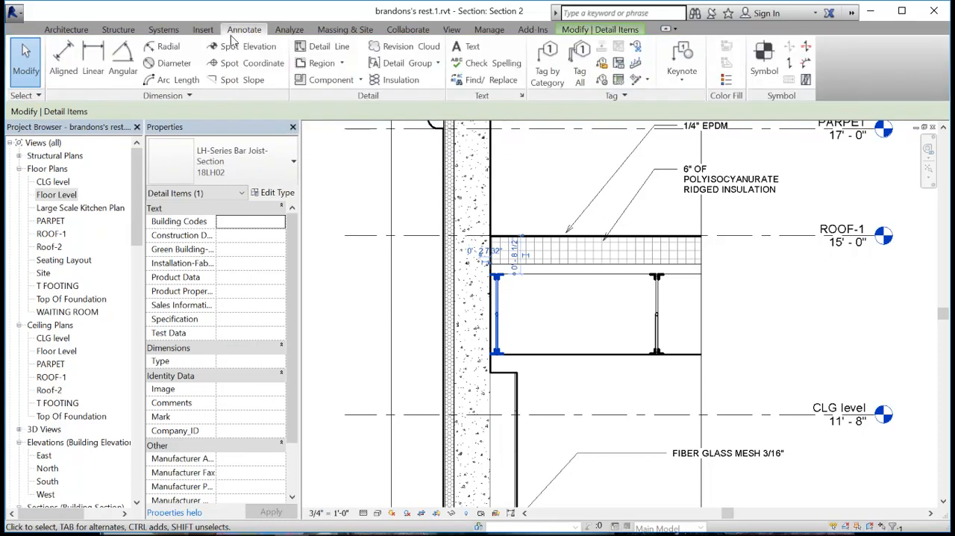
{"action": "left_click", "coordinate": [64, 60]}
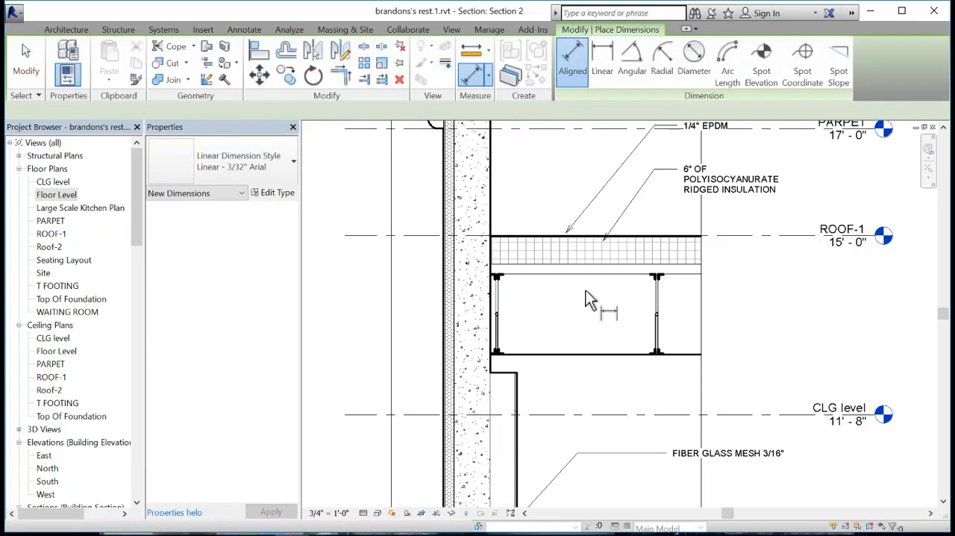
{"action": "left_click", "coordinate": [502, 336]}
{"action": "left_click", "coordinate": [659, 341]}
{"action": "left_click", "coordinate": [677, 330]}
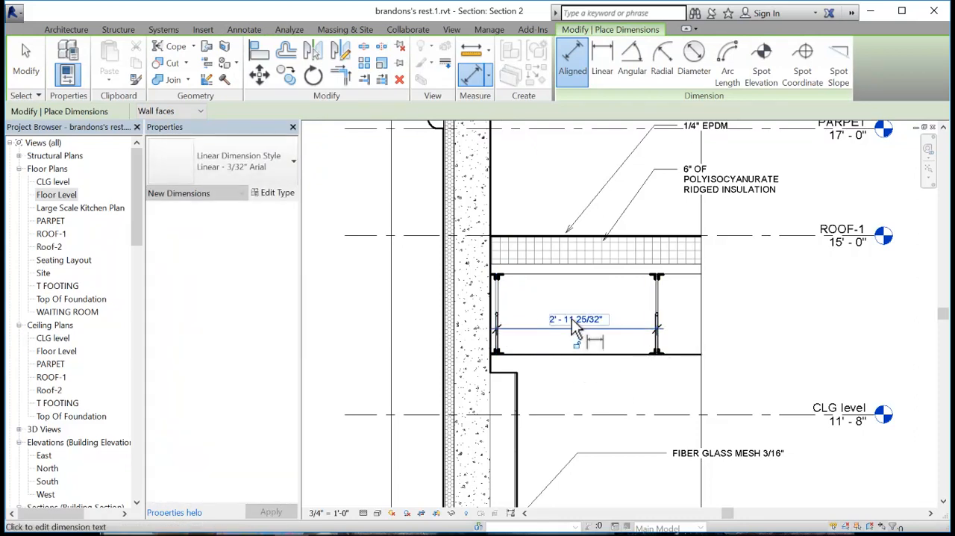
- Set the spacing between the two bar joists to 4' by moving the joist farther from the wall
{"action": "left_click", "coordinate": [573, 319]}
{"action": "left_click", "coordinate": [530, 408]}
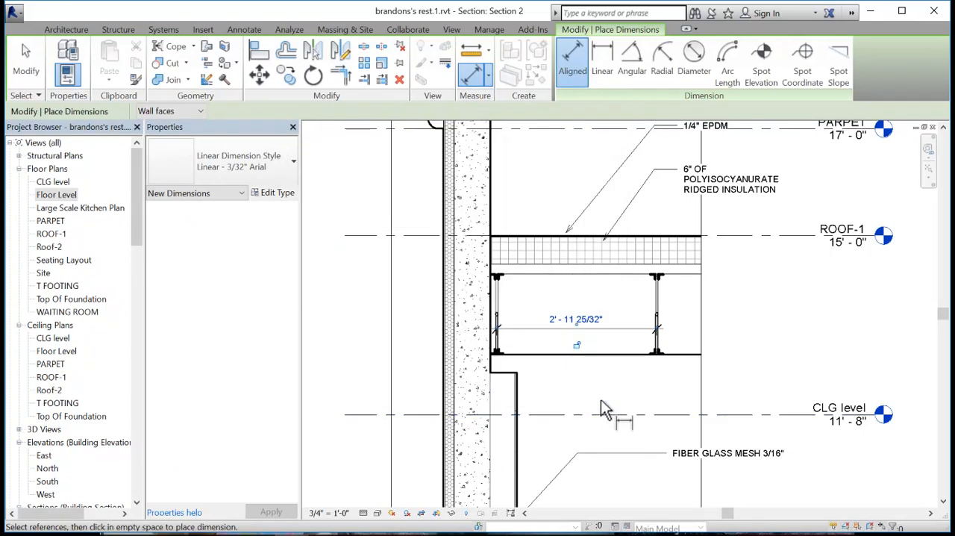
{"action": "key", "text": "Escape"}
{"action": "left_click", "coordinate": [651, 340]}
{"action": "left_click", "coordinate": [577, 319]}
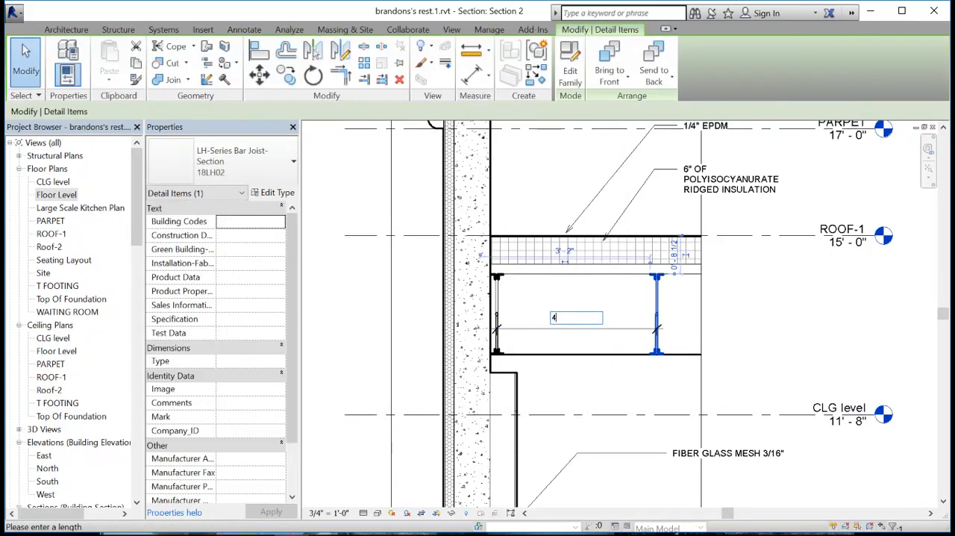
{"action": "type", "text": "4"}
{"action": "key", "text": "Return"}
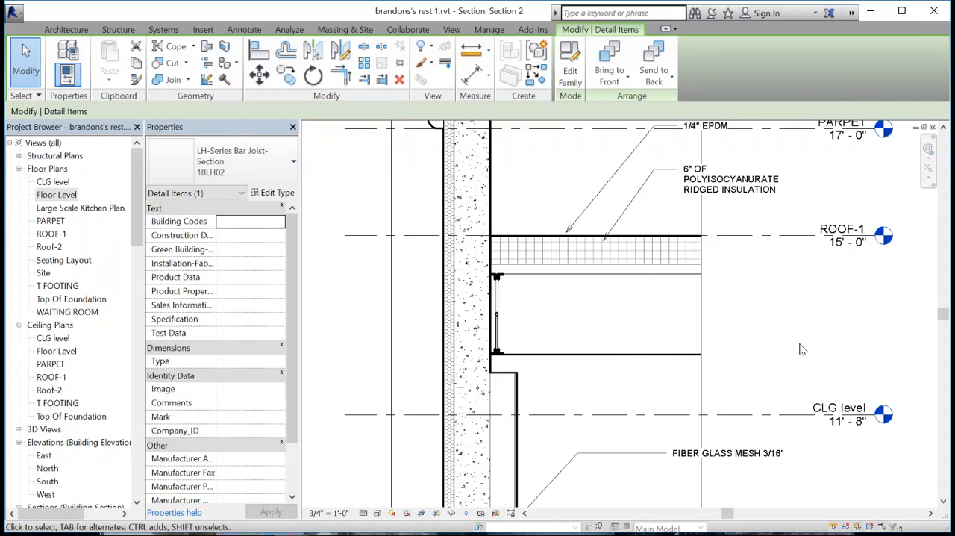
- Widen the section view's crop boundary so it ends just past the joist farther from the wall
{"action": "key", "text": "Escape"}
{"action": "left_click", "coordinate": [701, 309]}
{"action": "scroll", "coordinate": [702, 299], "scroll_direction": "down", "scroll_amount": 3}
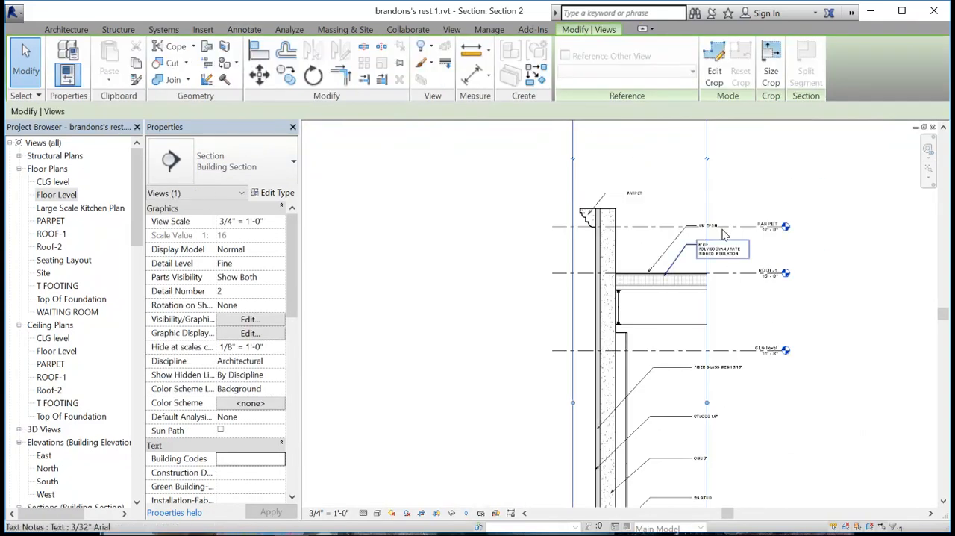
{"action": "left_click_drag", "start_coordinate": [707, 402], "coordinate": [773, 403]}
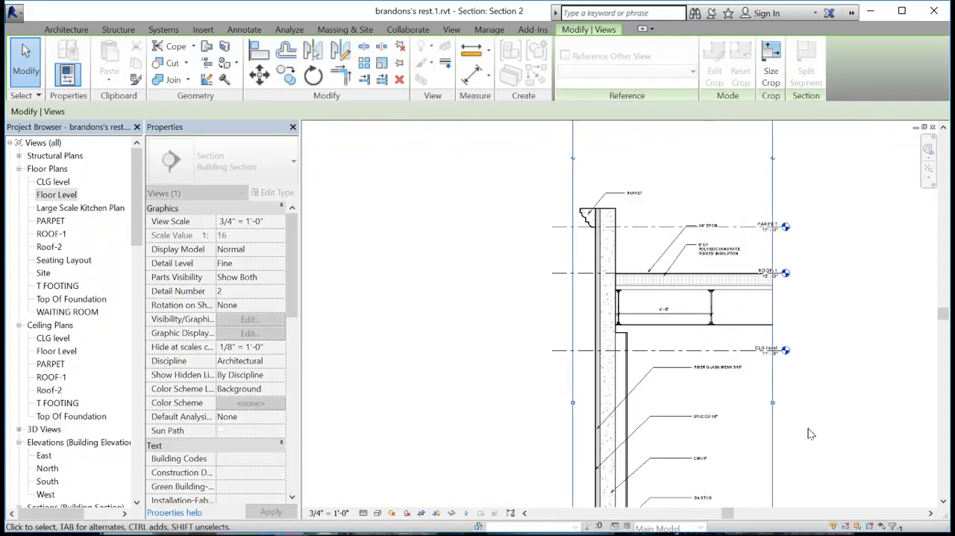
{"action": "scroll", "coordinate": [731, 317], "scroll_direction": "up", "scroll_amount": 3}
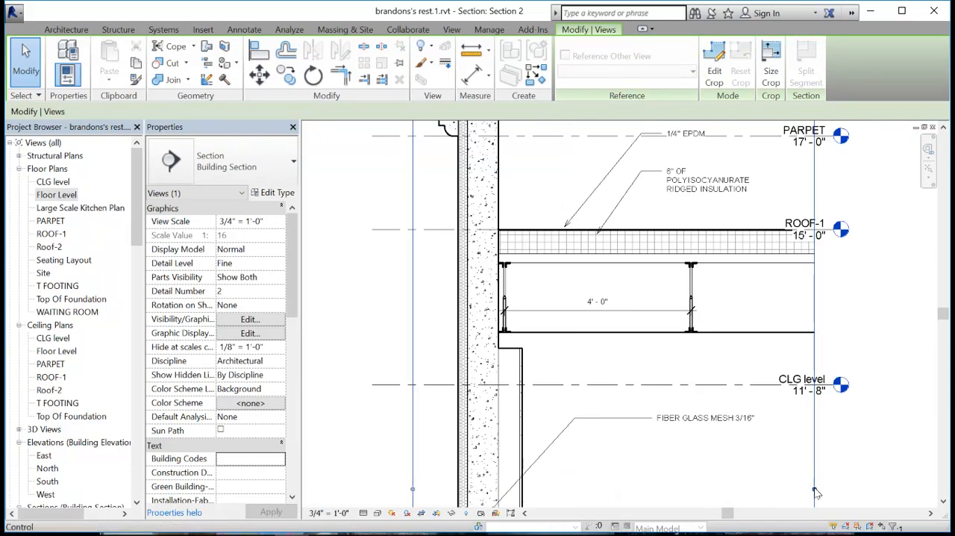
{"action": "left_click_drag", "start_coordinate": [763, 489], "coordinate": [715, 490]}
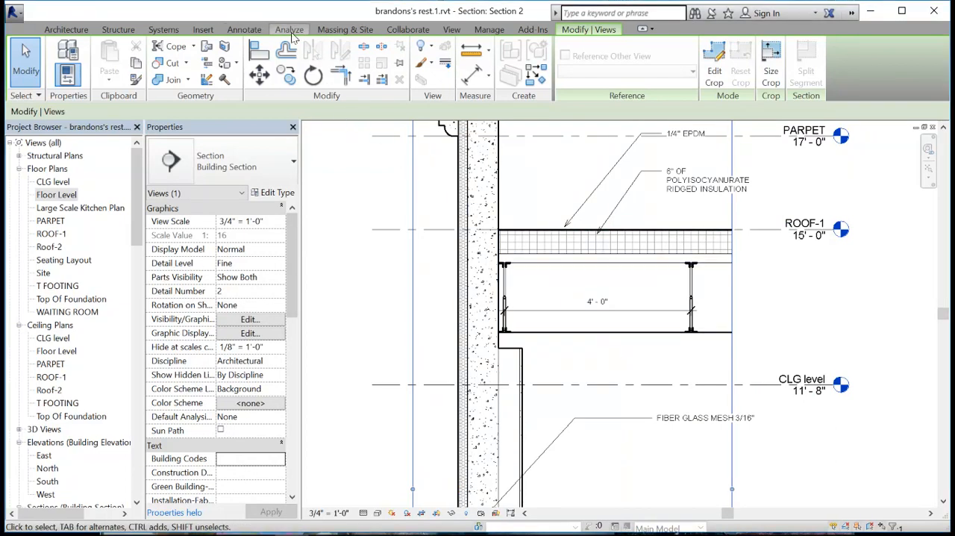
- Load LH-Series Bar Joist-Side.rfa with the 18LH02 type from Detail Items, Div 05-Metals, 052100-Steel Joist Framing
{"action": "left_click", "coordinate": [254, 30]}
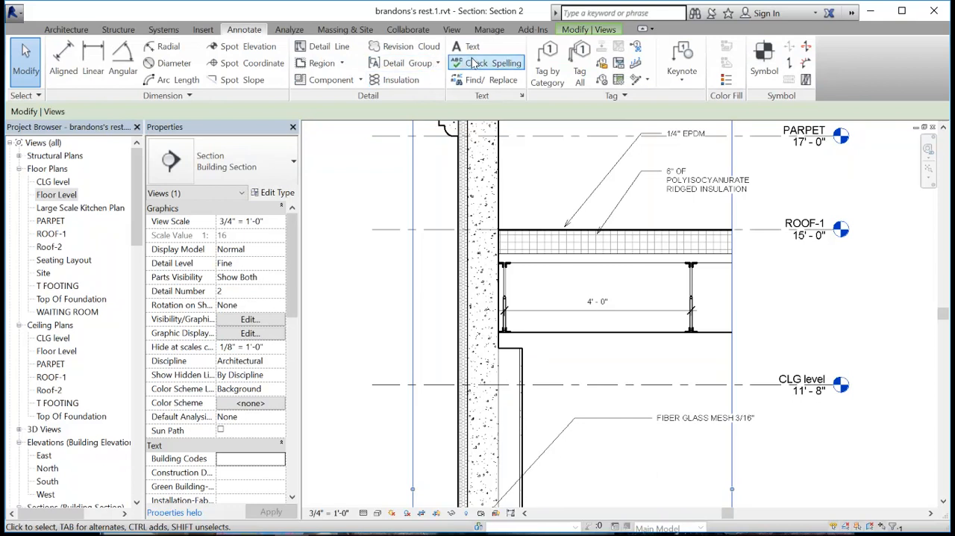
{"action": "left_click", "coordinate": [327, 80]}
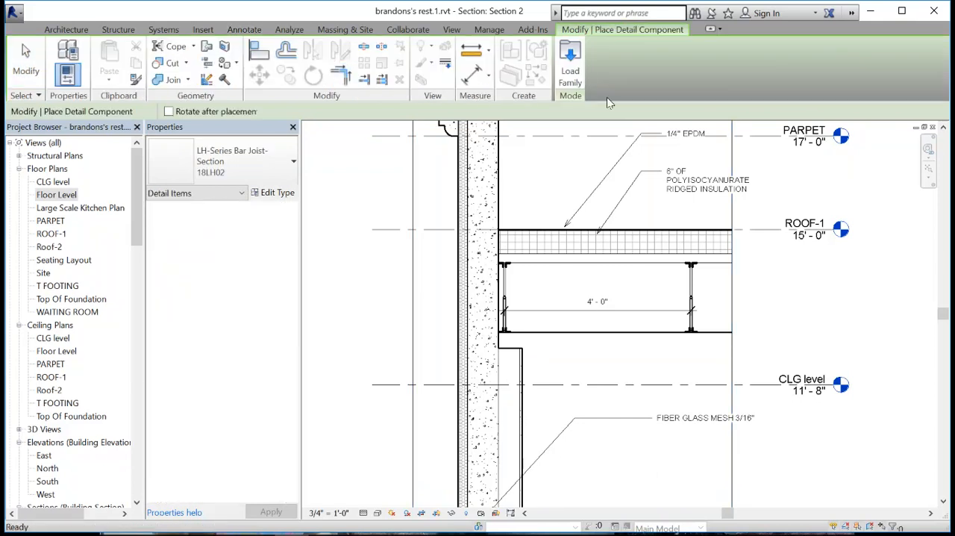
{"action": "left_click", "coordinate": [572, 65]}
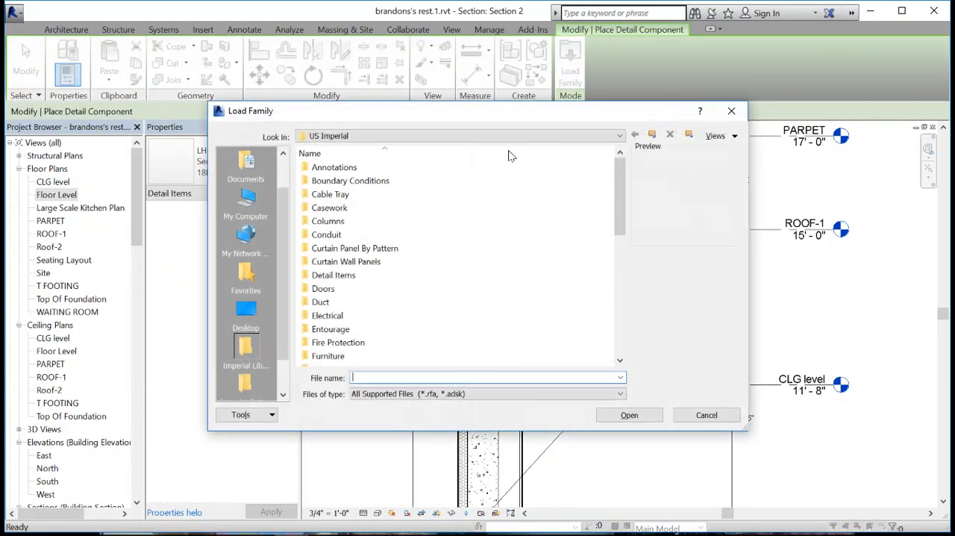
{"action": "left_click", "coordinate": [344, 276]}
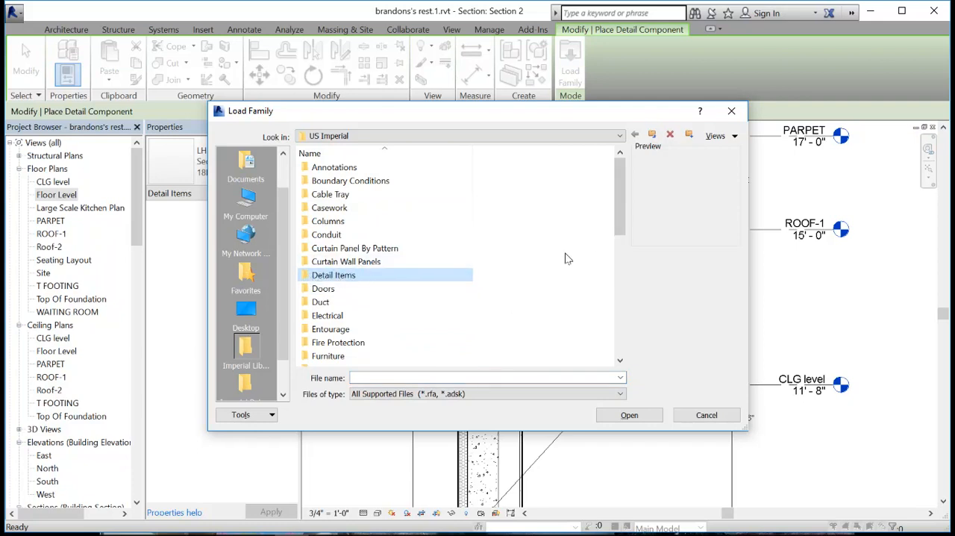
{"action": "double_click", "coordinate": [335, 275]}
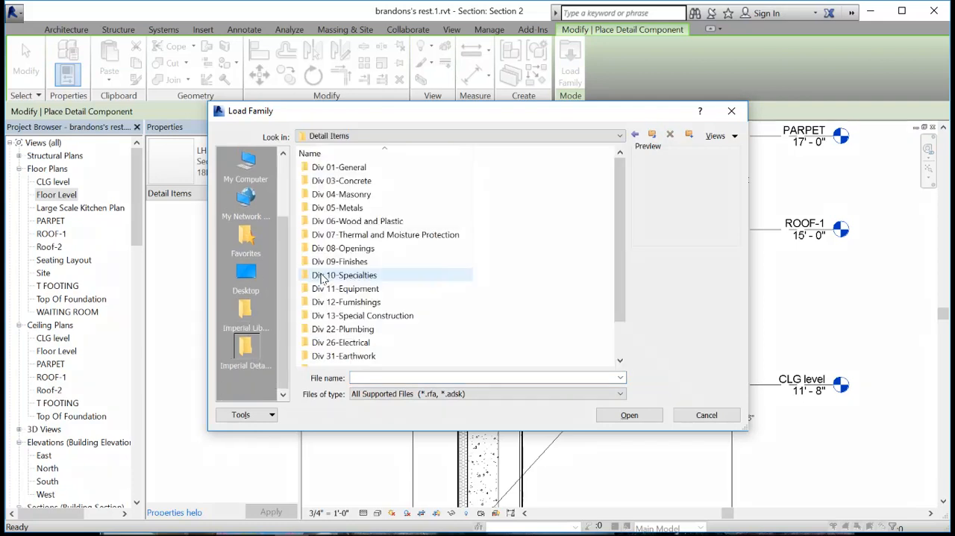
{"action": "double_click", "coordinate": [337, 207]}
{"action": "left_click", "coordinate": [345, 194]}
{"action": "double_click", "coordinate": [345, 195]}
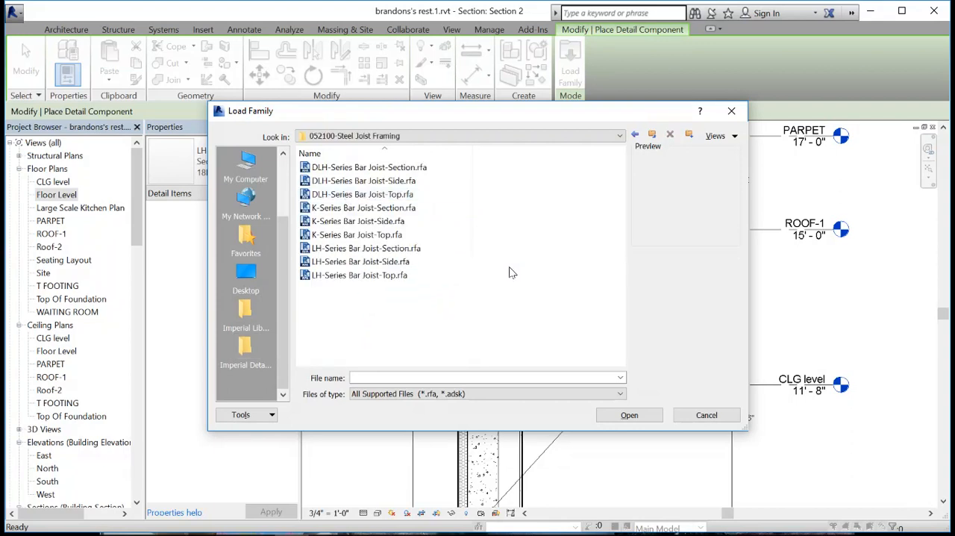
{"action": "left_click", "coordinate": [361, 262]}
{"action": "left_click", "coordinate": [642, 417]}
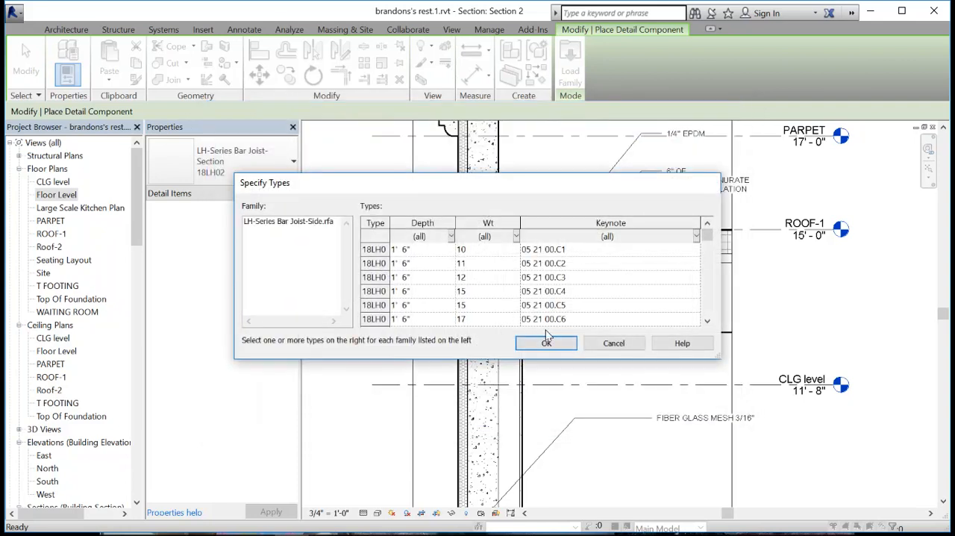
{"action": "left_click", "coordinate": [388, 251]}
{"action": "left_click", "coordinate": [547, 343]}
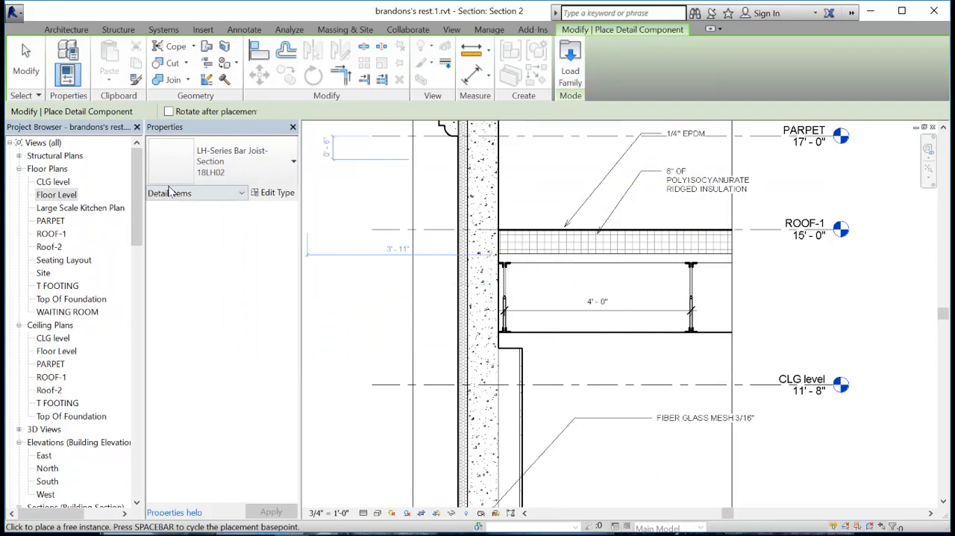
- Place an LH-Series Bar Joist-Side 18LH02 detail component under the metal deck, starting at the wall's inner face
{"action": "left_click", "coordinate": [224, 160]}
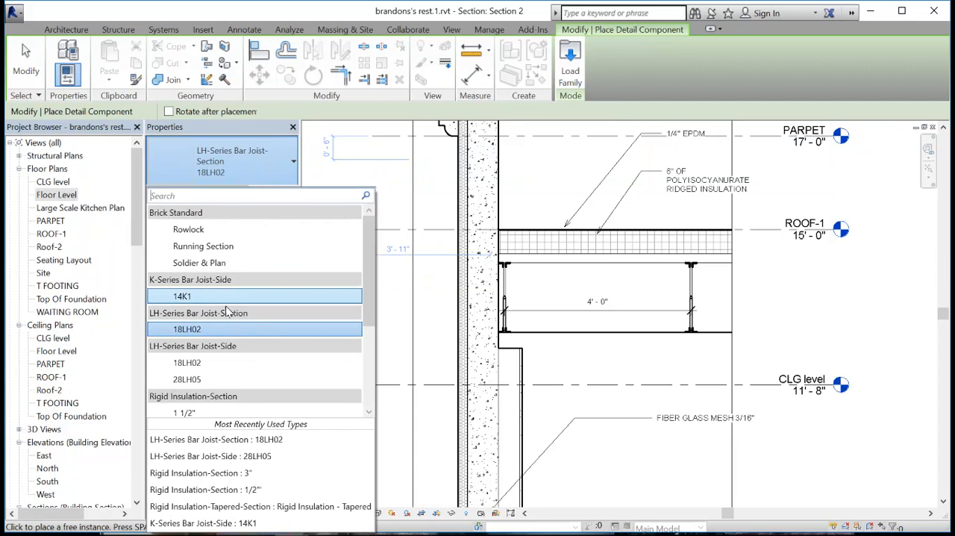
{"action": "left_click", "coordinate": [193, 367]}
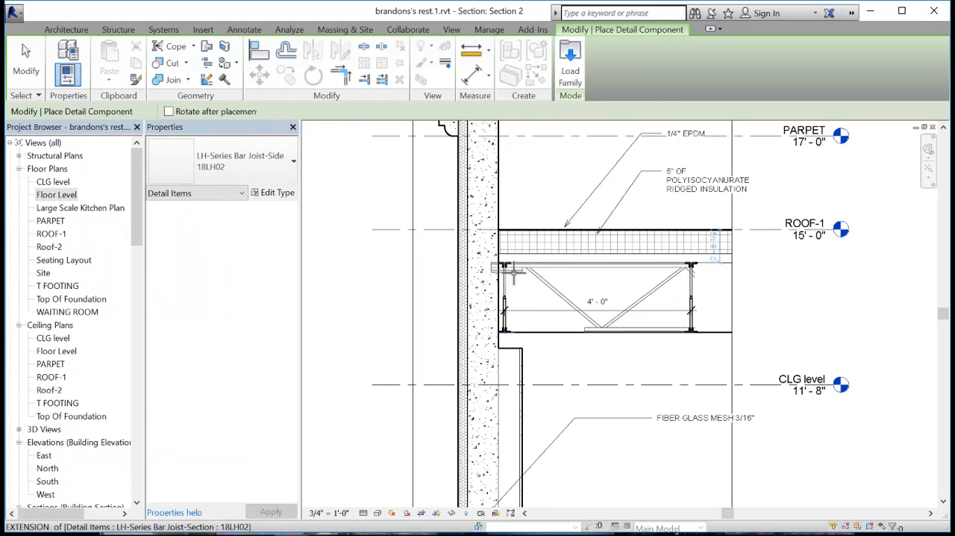
{"action": "left_click", "coordinate": [512, 273]}
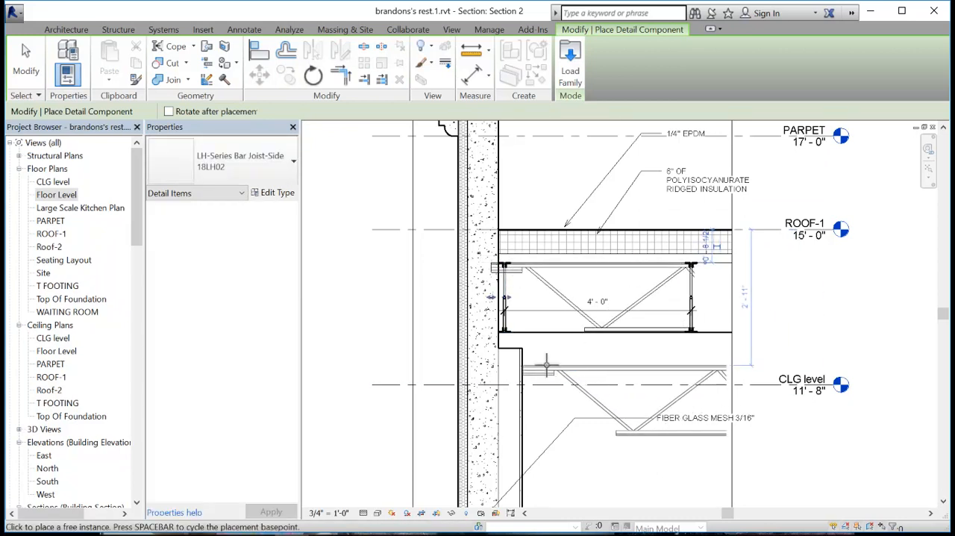
{"action": "key", "text": "Escape"}
{"action": "key", "text": "Escape"}
- Delete the side-view bar joist that overlaps the two joist sections
{"action": "scroll", "coordinate": [617, 352], "scroll_direction": "up", "scroll_amount": 3}
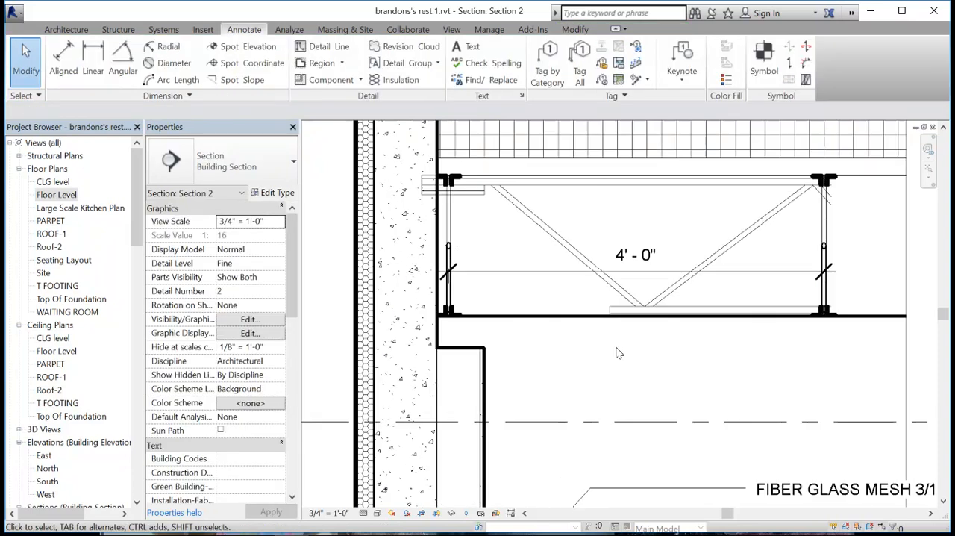
{"action": "left_click", "coordinate": [624, 293]}
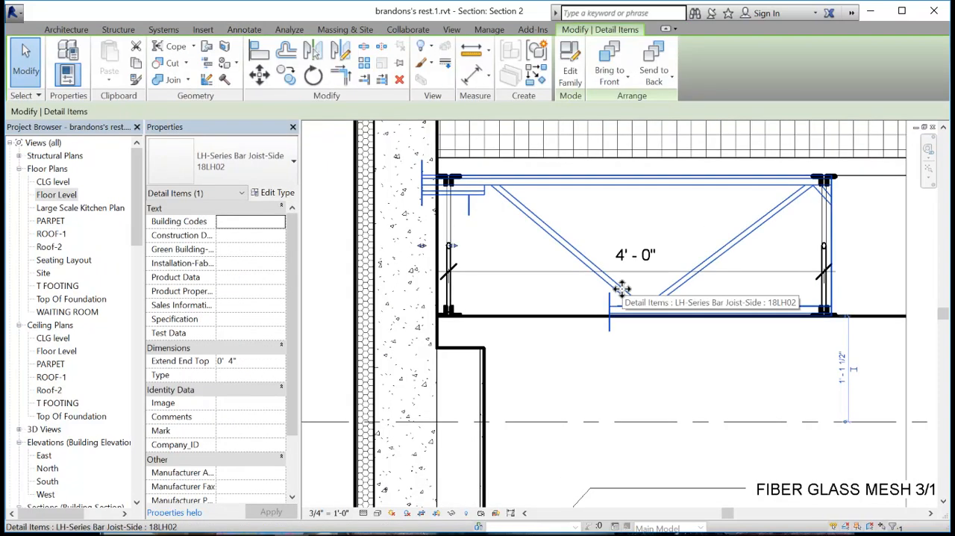
{"action": "key", "text": "Delete"}
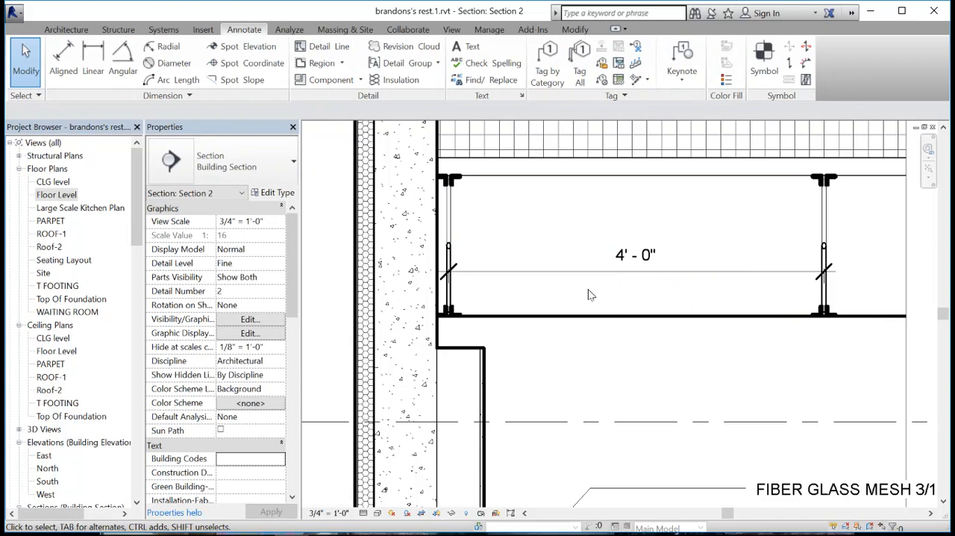
{"action": "scroll", "coordinate": [751, 366], "scroll_direction": "down", "scroll_amount": 1}
{"action": "middle_click_drag", "start_coordinate": [710, 376], "coordinate": [633, 412]}
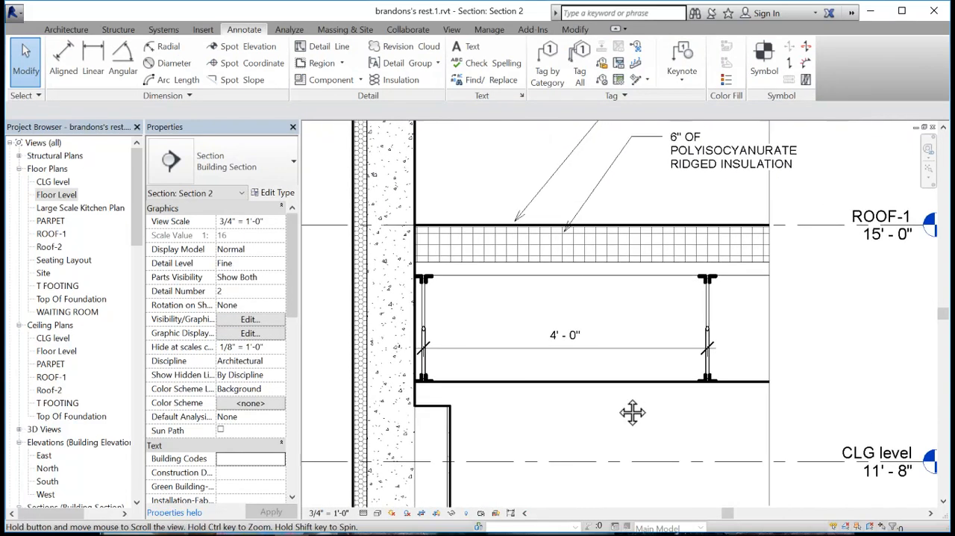
{"action": "left_click", "coordinate": [524, 273]}
{"action": "scroll", "coordinate": [480, 274], "scroll_direction": "up", "scroll_amount": 2}
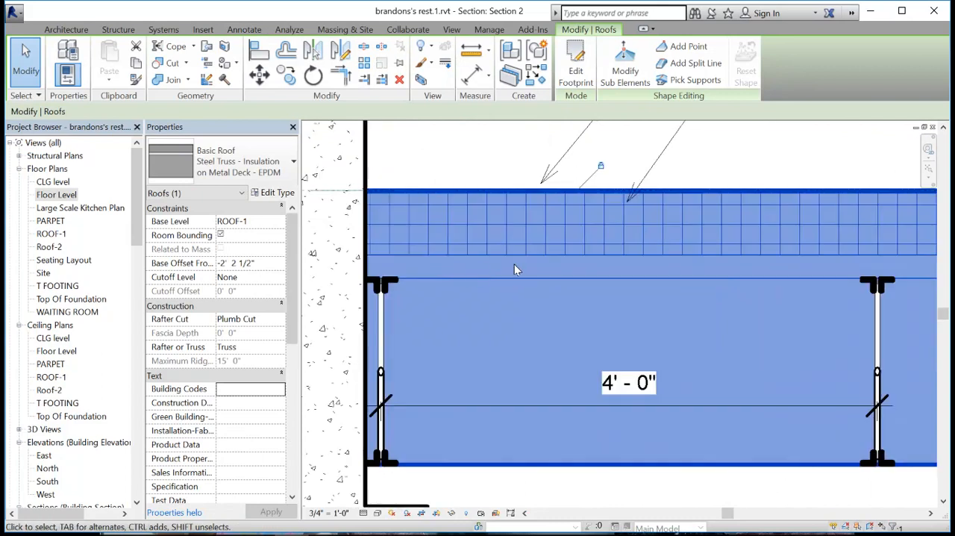
{"action": "left_click", "coordinate": [460, 162]}
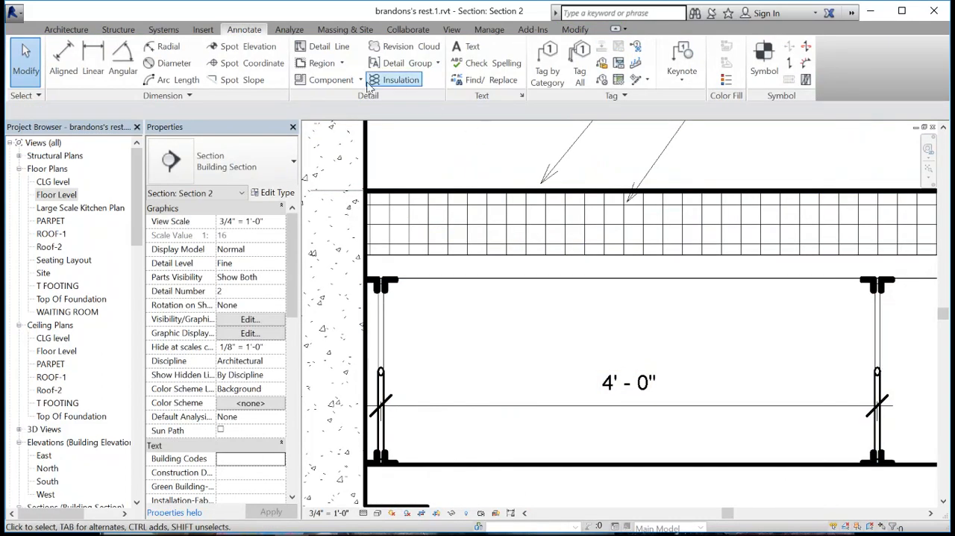
- Begin loading a detail component family from US Imperial, Detail Items, Div 05-Metals, 053100-Steel Decking
{"action": "left_click", "coordinate": [322, 79]}
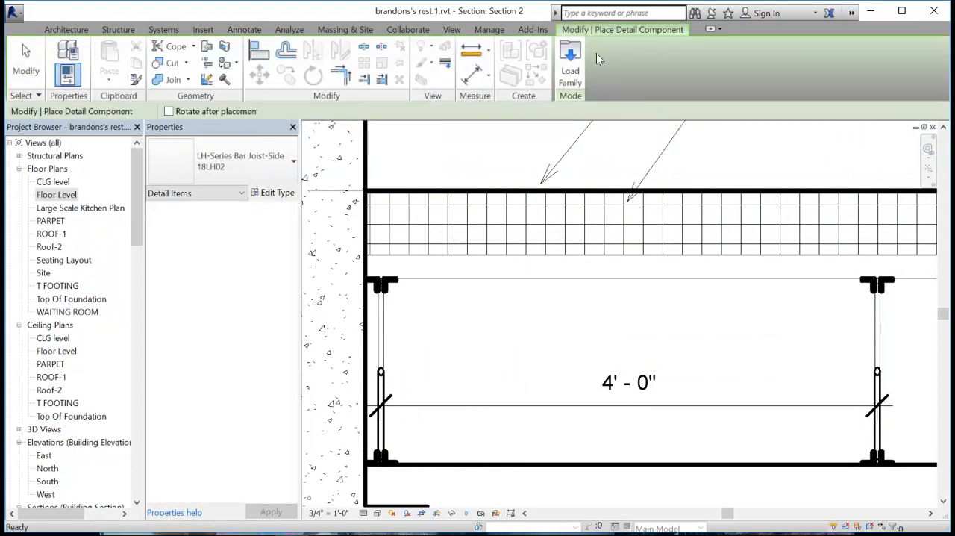
{"action": "left_click", "coordinate": [572, 69]}
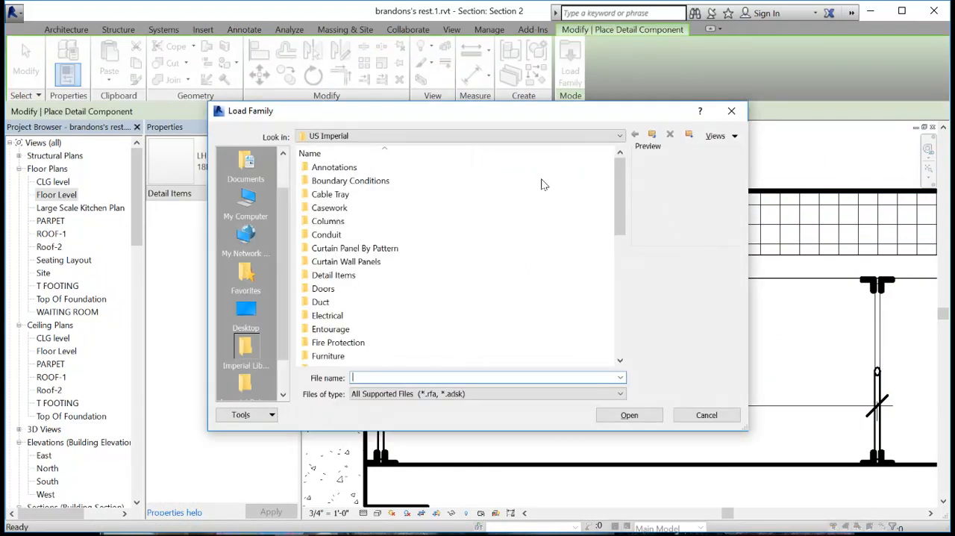
{"action": "double_click", "coordinate": [340, 277]}
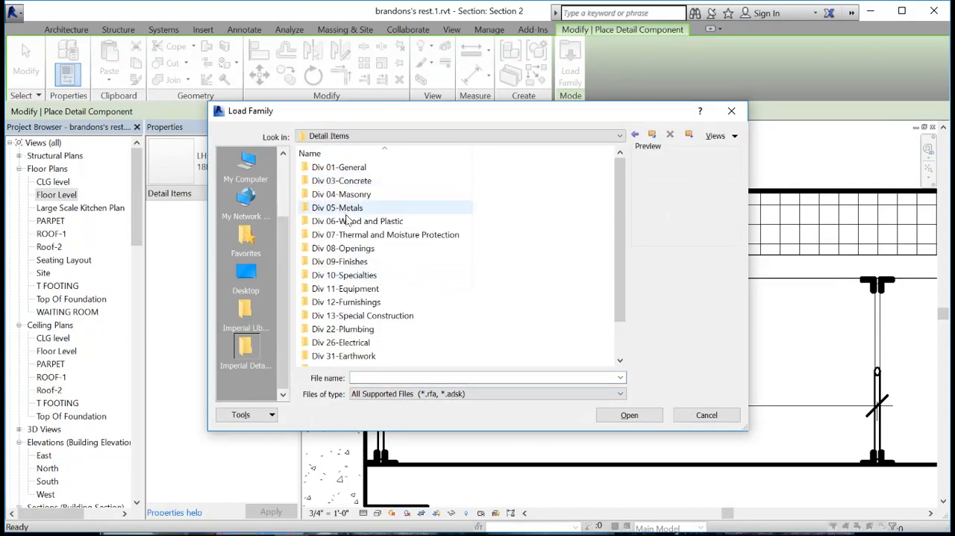
{"action": "double_click", "coordinate": [358, 207]}
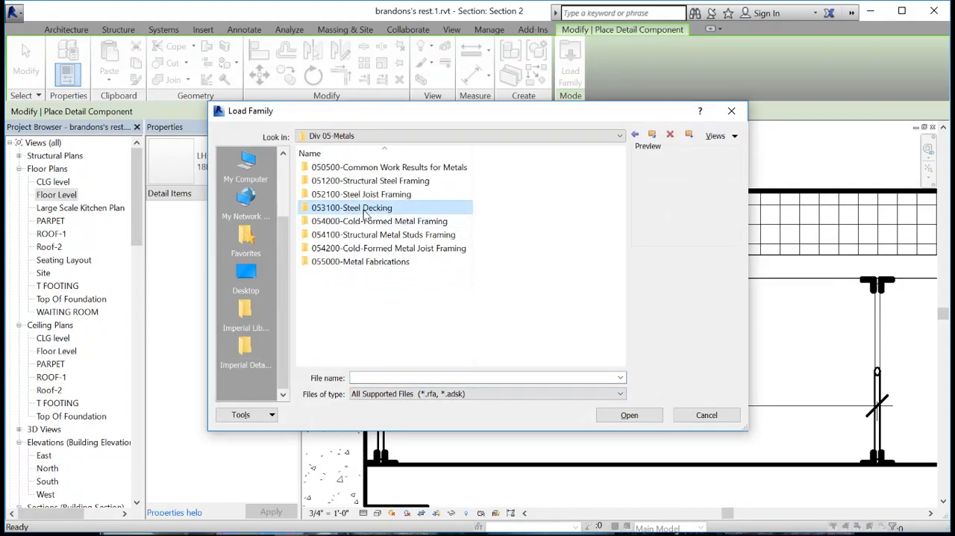
{"action": "double_click", "coordinate": [375, 212]}
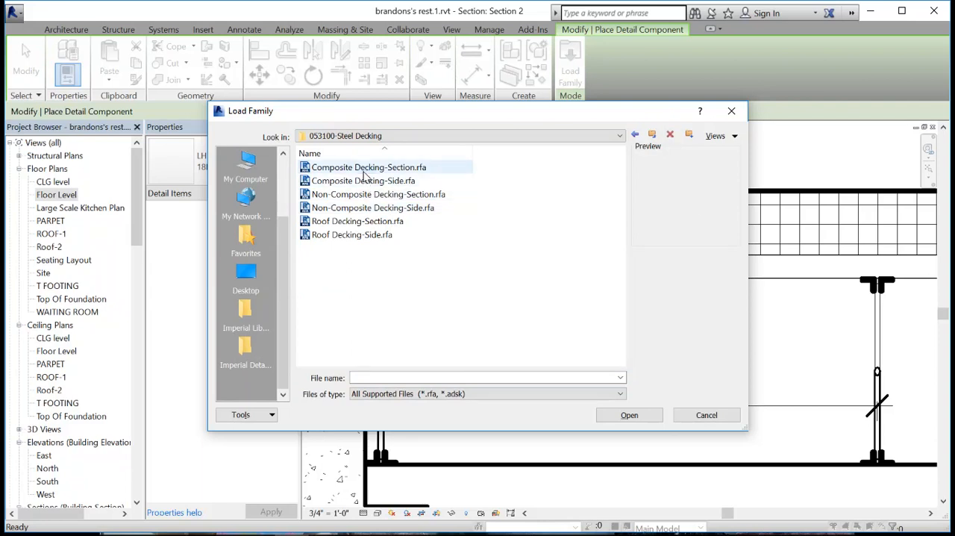
- Load the Roof Decking-Section.rfa detail component family from the 053100-Steel Decking folder
{"action": "left_click", "coordinate": [365, 168]}
{"action": "left_click", "coordinate": [362, 183]}
{"action": "left_click", "coordinate": [363, 169]}
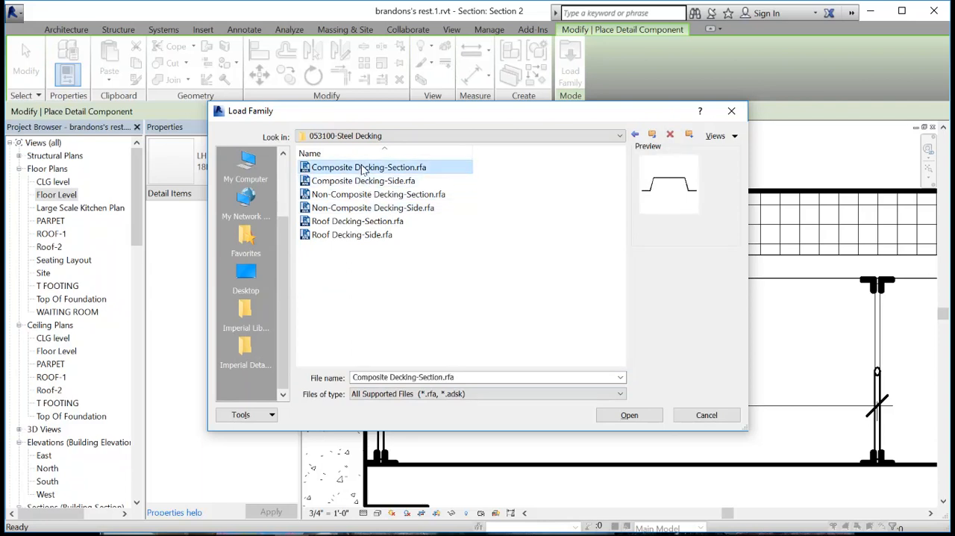
{"action": "left_click", "coordinate": [348, 223]}
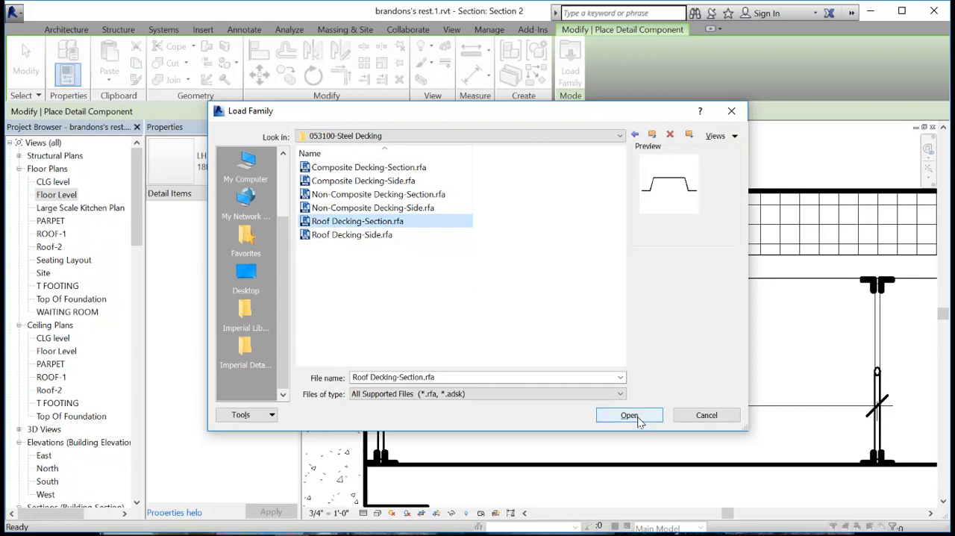
{"action": "left_click", "coordinate": [369, 236]}
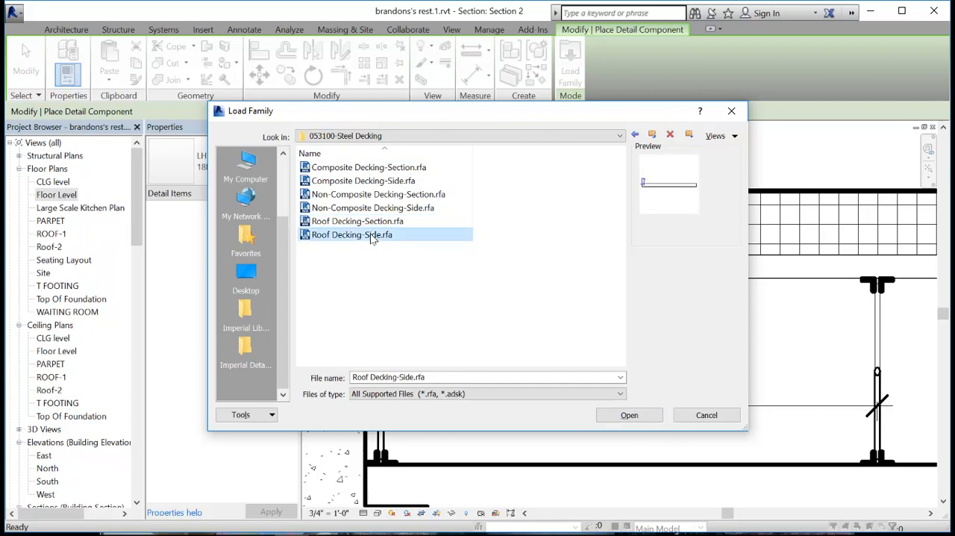
{"action": "left_click", "coordinate": [361, 221]}
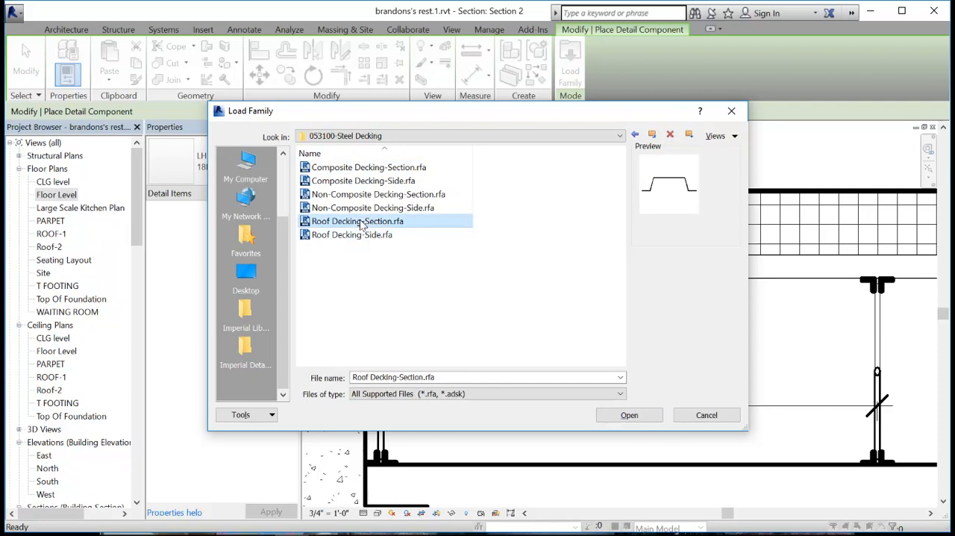
{"action": "left_click", "coordinate": [636, 415]}
- Place one Roof Decking-Section 1.5 NR 18 detail component in the metal deck layer near the first joist at the wall
{"action": "scroll", "coordinate": [419, 269], "scroll_direction": "up", "scroll_amount": 5}
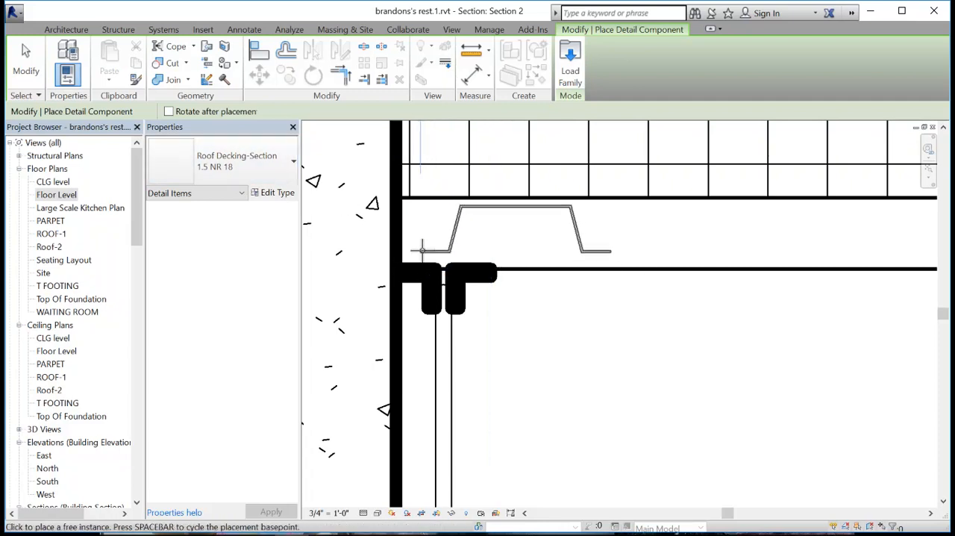
{"action": "left_click", "coordinate": [512, 257]}
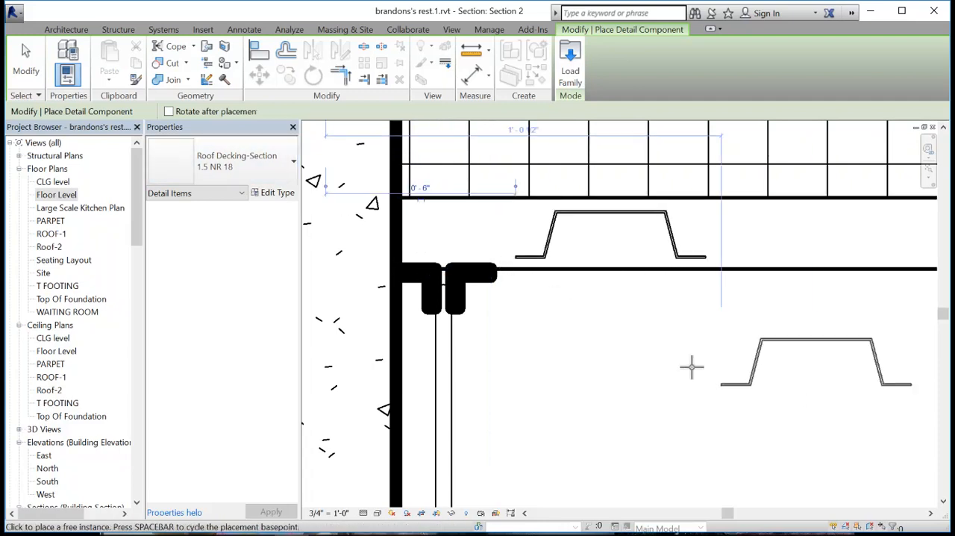
{"action": "key", "text": "Escape"}
- Set the Metal Deck layer thickness of the roof's structure to 1.5" and remove the constraints that conflict with it
{"action": "left_click", "coordinate": [733, 277]}
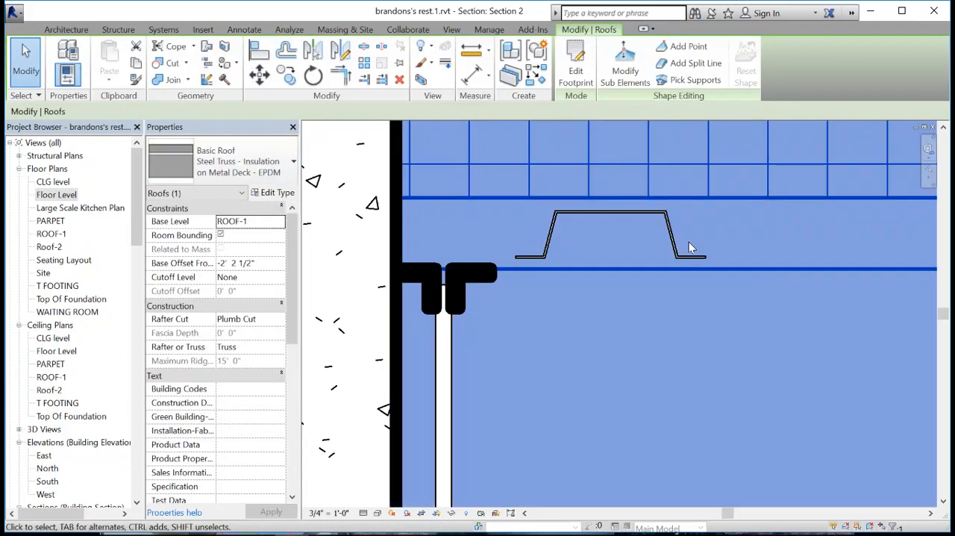
{"action": "left_click", "coordinate": [276, 193]}
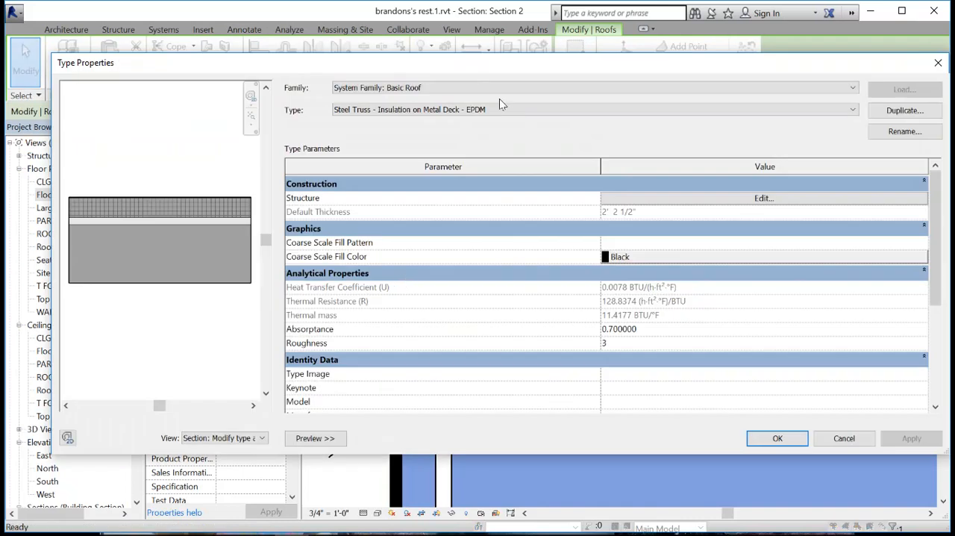
{"action": "left_click", "coordinate": [762, 199]}
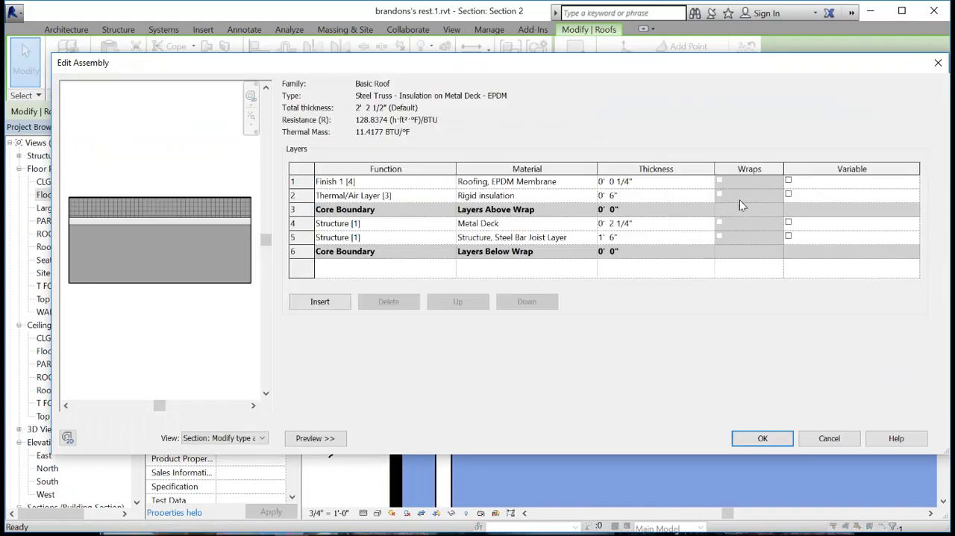
{"action": "left_click", "coordinate": [623, 222]}
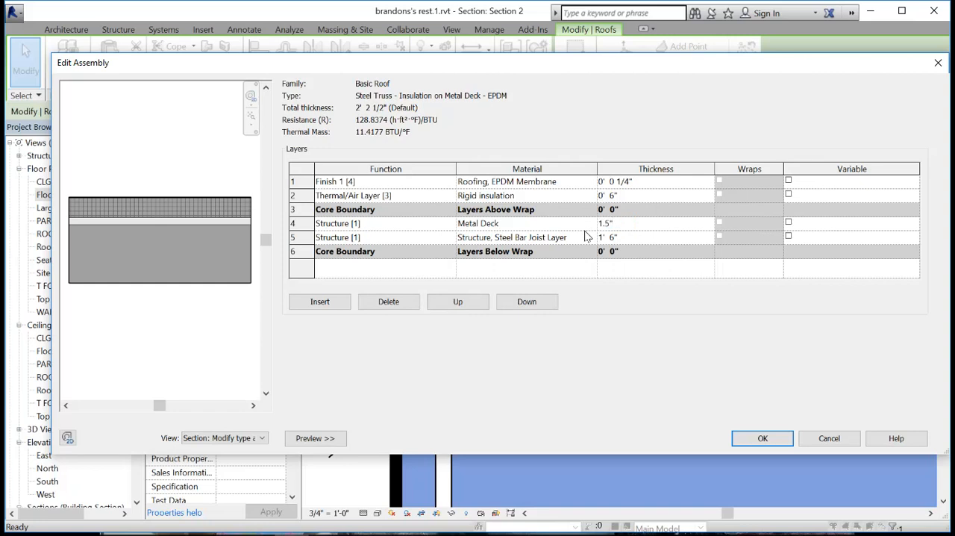
{"action": "left_click", "coordinate": [768, 440]}
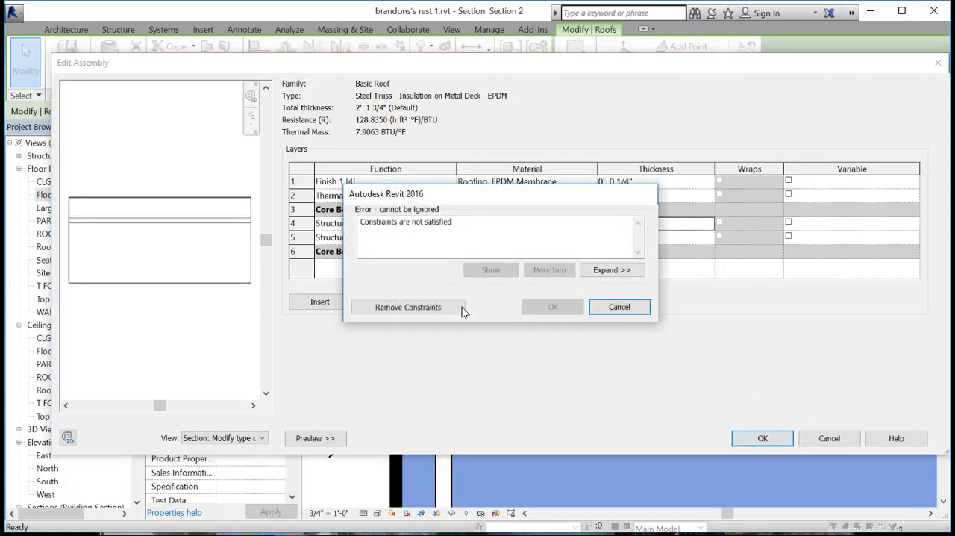
{"action": "left_click", "coordinate": [423, 308]}
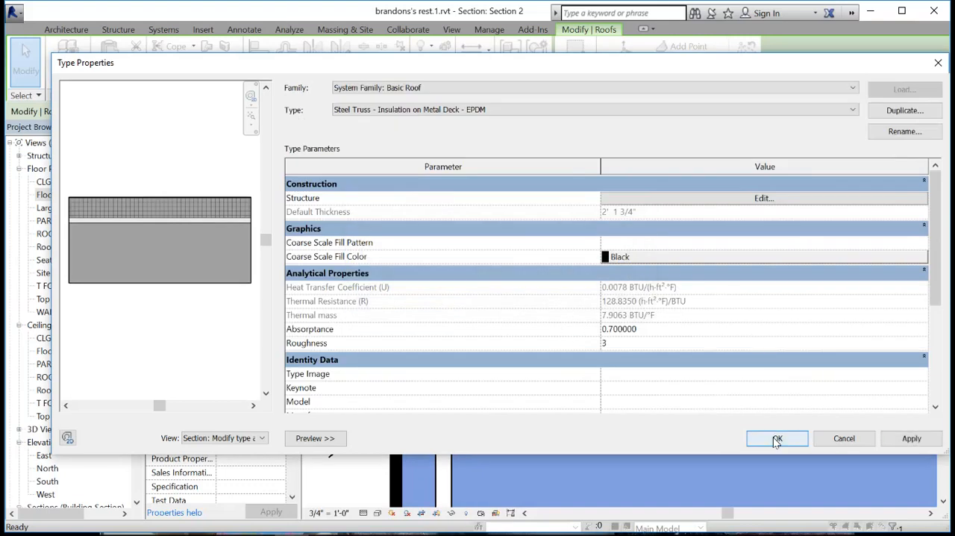
{"action": "left_click", "coordinate": [776, 441]}
{"action": "left_click", "coordinate": [576, 311]}
- Align the top face of the roof with the ROOF-1 level line
{"action": "scroll", "coordinate": [597, 317], "scroll_direction": "down", "scroll_amount": 3}
{"action": "middle_click_drag", "start_coordinate": [618, 295], "coordinate": [567, 363]}
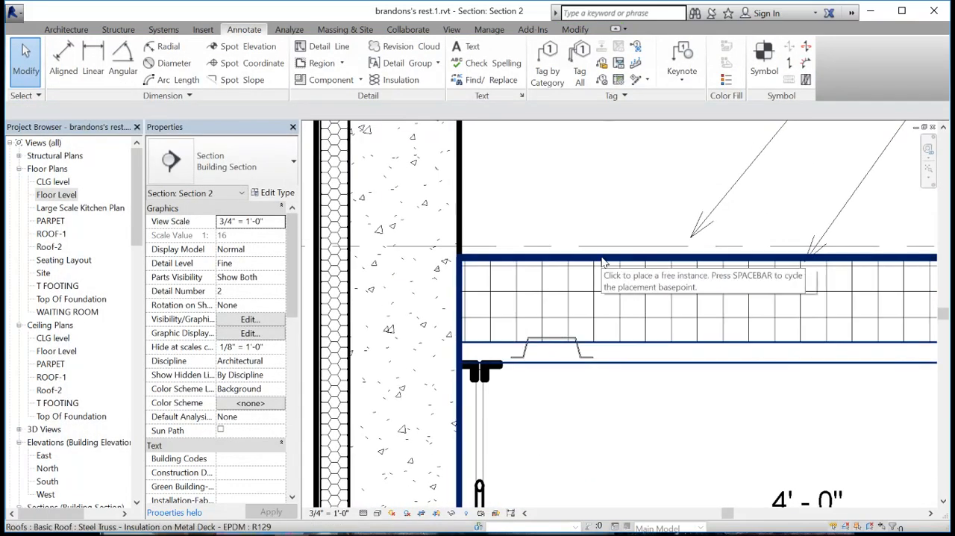
{"action": "left_click", "coordinate": [603, 262]}
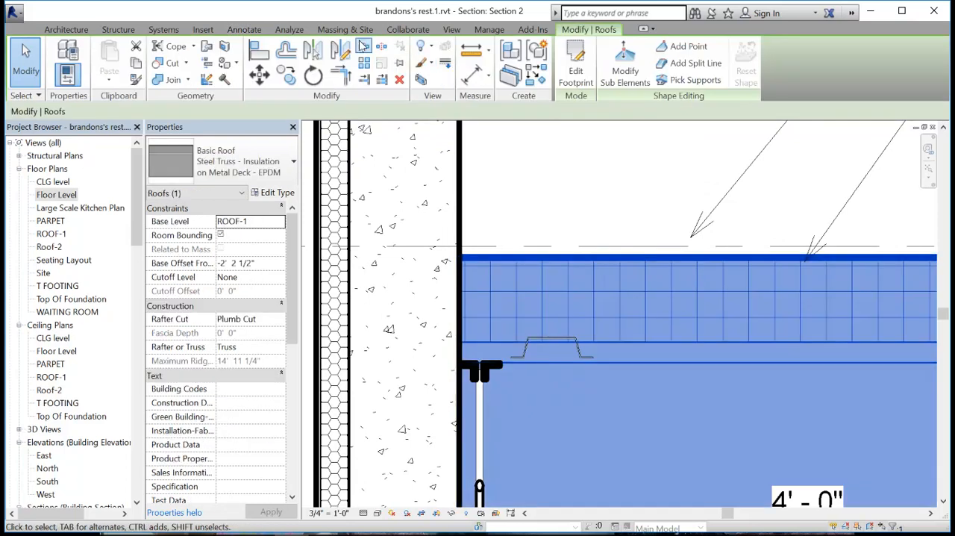
{"action": "left_click", "coordinate": [259, 50]}
{"action": "scroll", "coordinate": [631, 253], "scroll_direction": "down", "scroll_amount": 3}
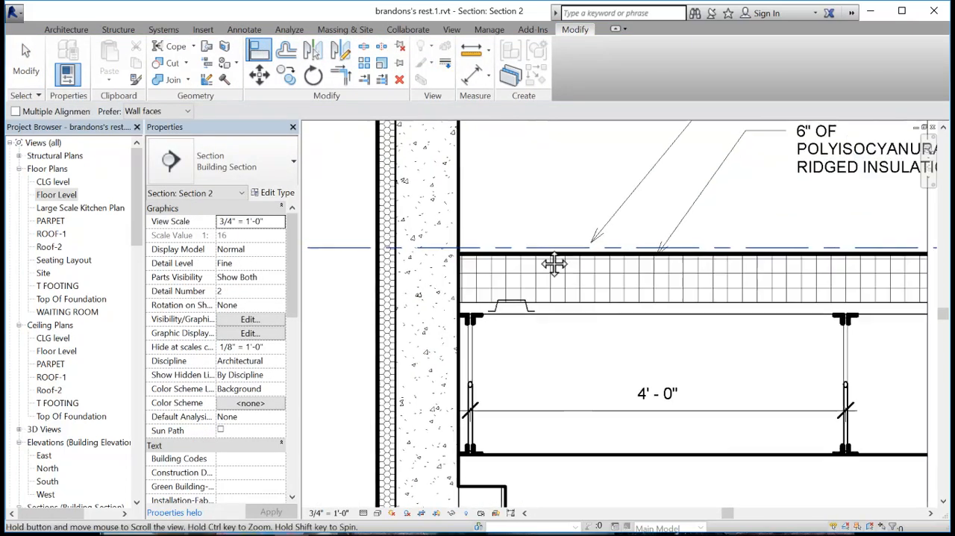
{"action": "left_click", "coordinate": [551, 247]}
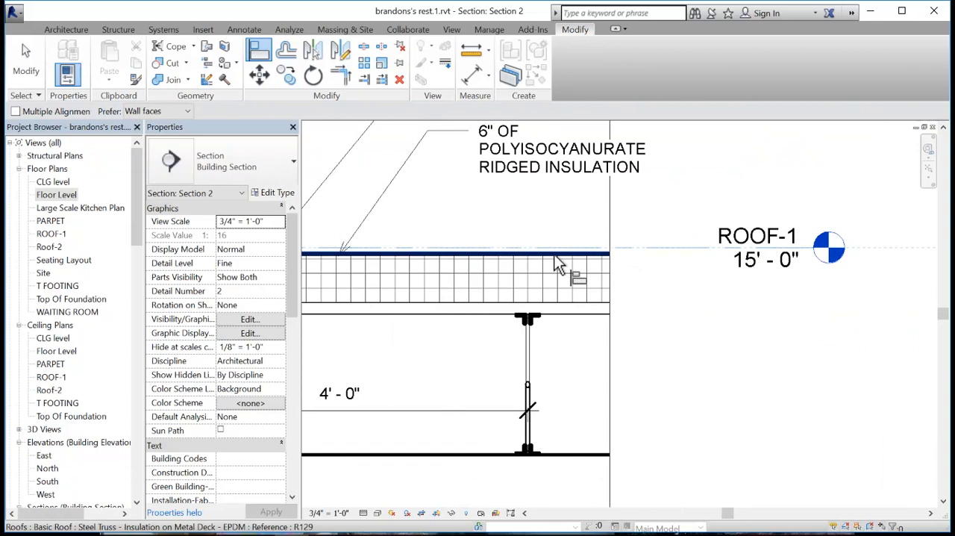
{"action": "left_click", "coordinate": [554, 254]}
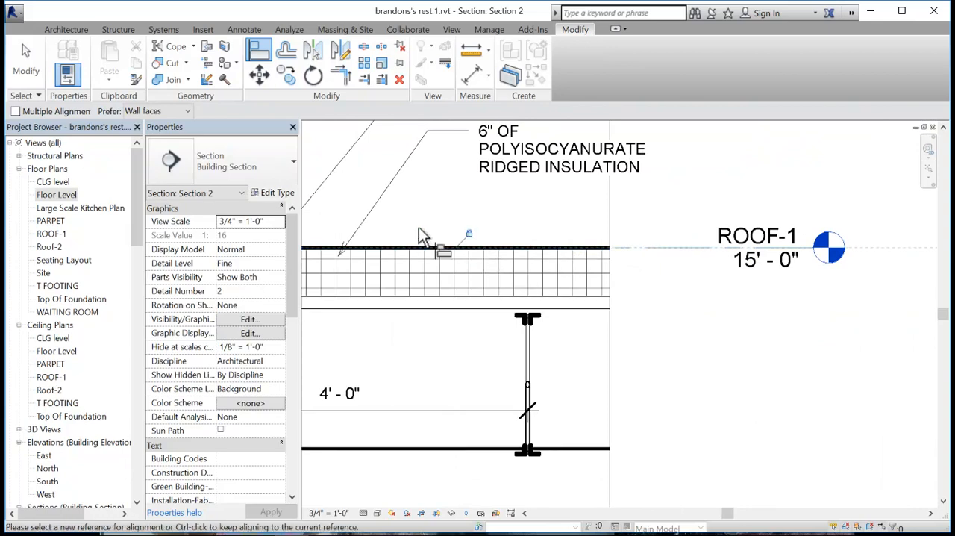
{"action": "scroll", "coordinate": [541, 224], "scroll_direction": "down", "scroll_amount": 3}
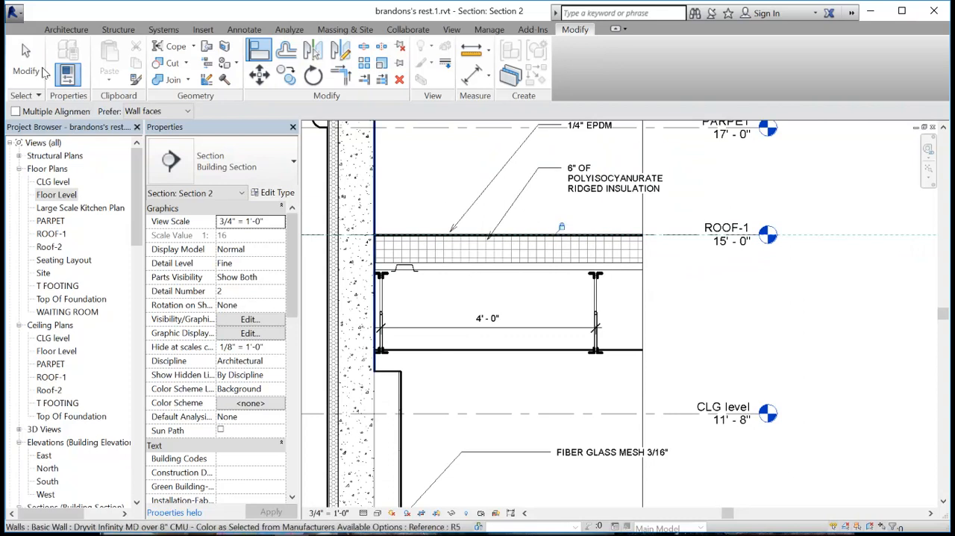
{"action": "key", "text": "Escape"}
- Move the roof decking section to the wall's inner face, seated on the bottom line of the metal deck layer
{"action": "scroll", "coordinate": [428, 286], "scroll_direction": "up", "scroll_amount": 6}
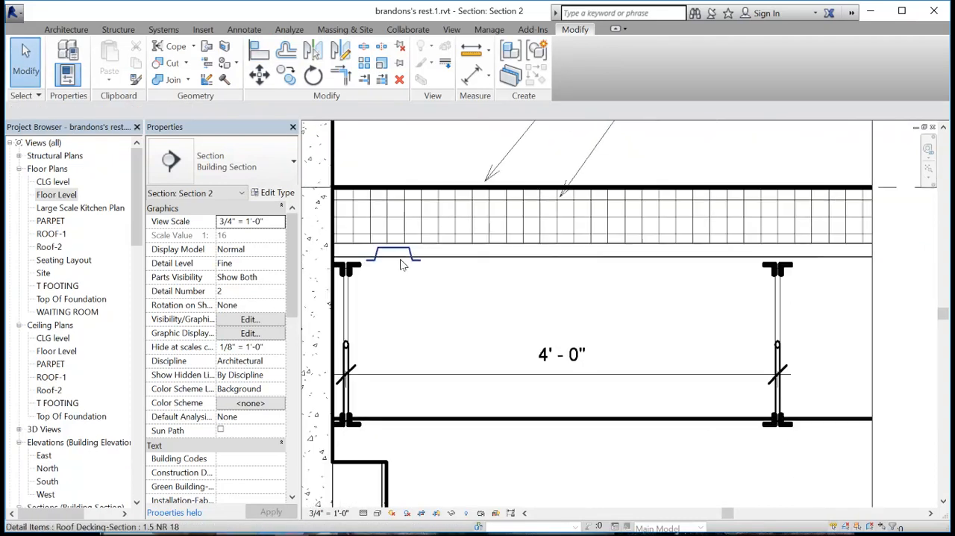
{"action": "left_click_drag", "start_coordinate": [559, 284], "coordinate": [424, 271]}
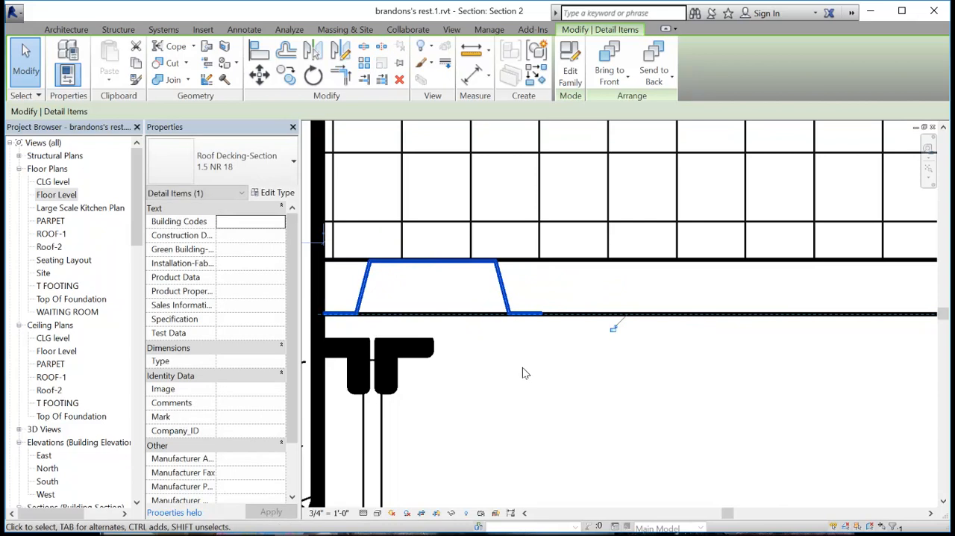
{"action": "left_click", "coordinate": [563, 416]}
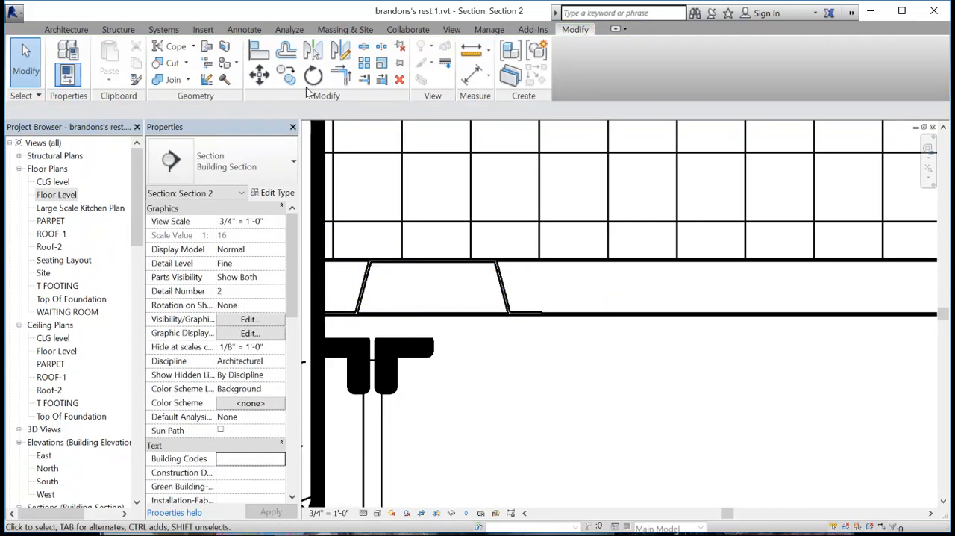
{"action": "left_click", "coordinate": [286, 74]}
{"action": "left_click", "coordinate": [497, 287]}
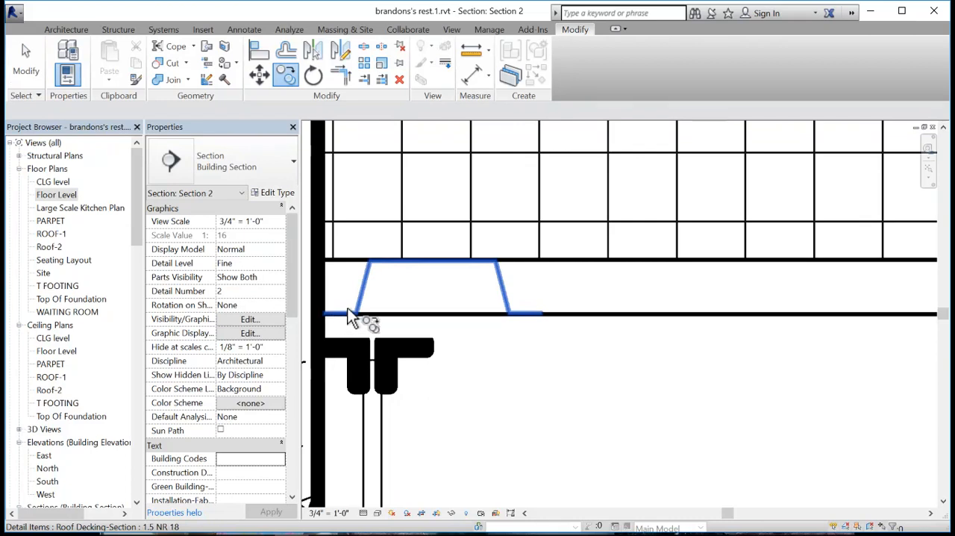
{"action": "left_click", "coordinate": [571, 393]}
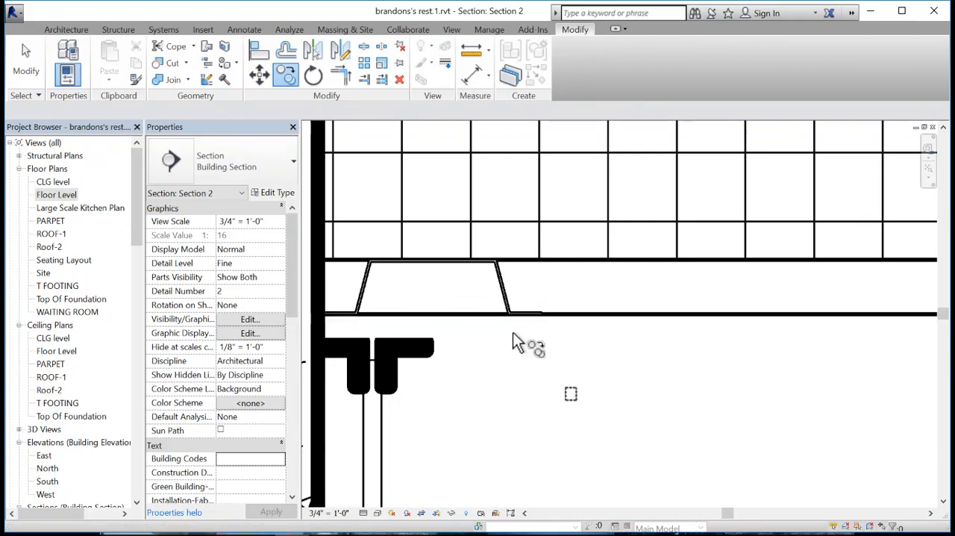
{"action": "key", "text": "Escape"}
- Copy the roof decking section horizontally so the copy starts where the first one ends
{"action": "left_click", "coordinate": [498, 284]}
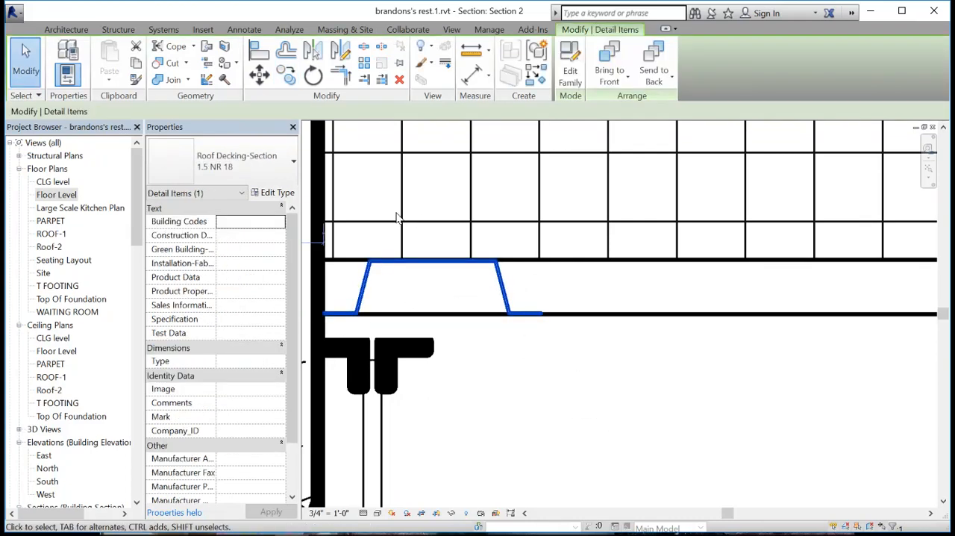
{"action": "left_click", "coordinate": [289, 82]}
{"action": "left_click", "coordinate": [327, 314]}
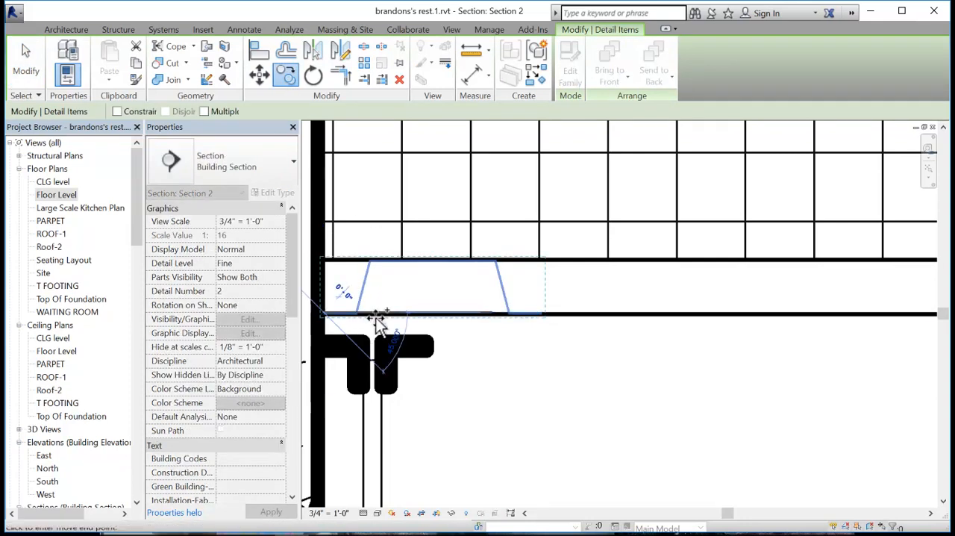
{"action": "left_click", "coordinate": [542, 314]}
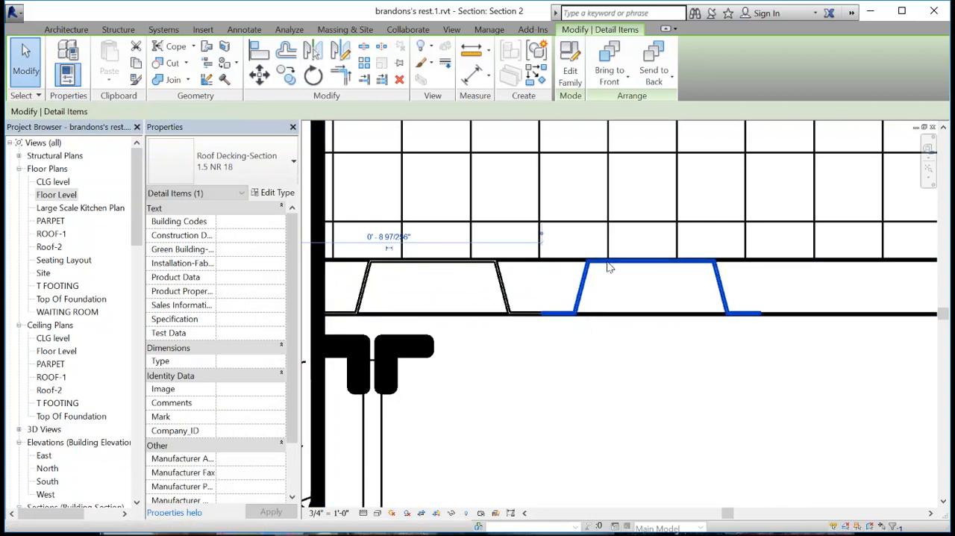
- Copy the second decking section three more times end to end along the metal deck, with Constrain and Multiple enabled
{"action": "left_click", "coordinate": [291, 77]}
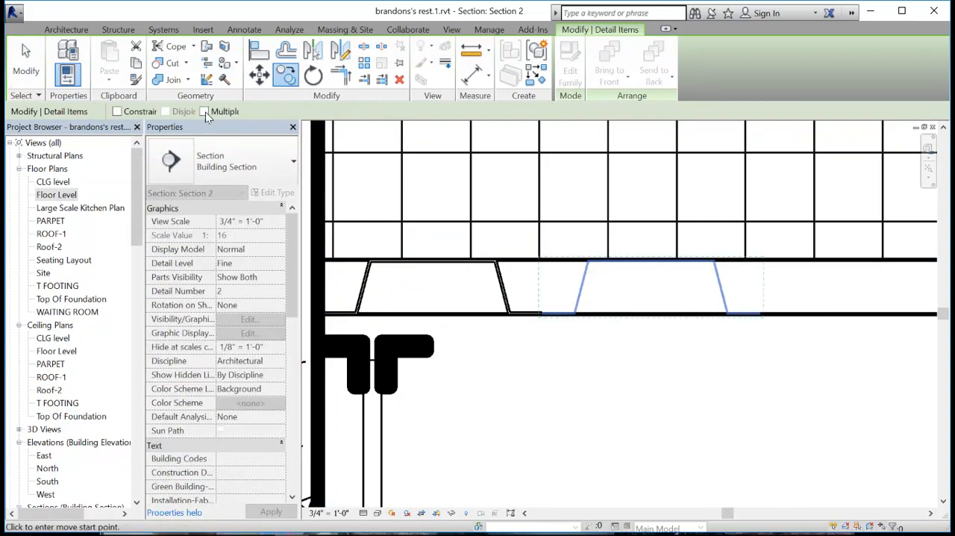
{"action": "left_click", "coordinate": [132, 113]}
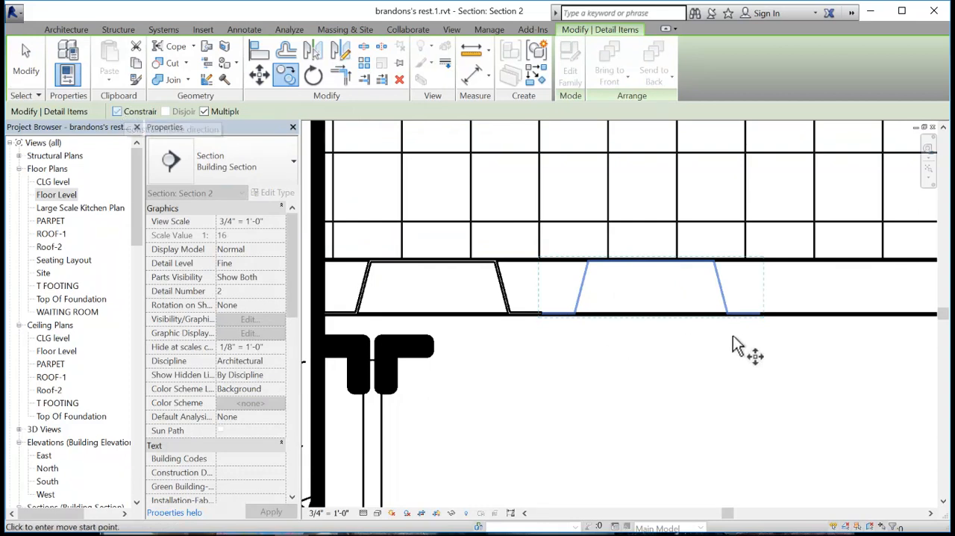
{"action": "left_click", "coordinate": [545, 315]}
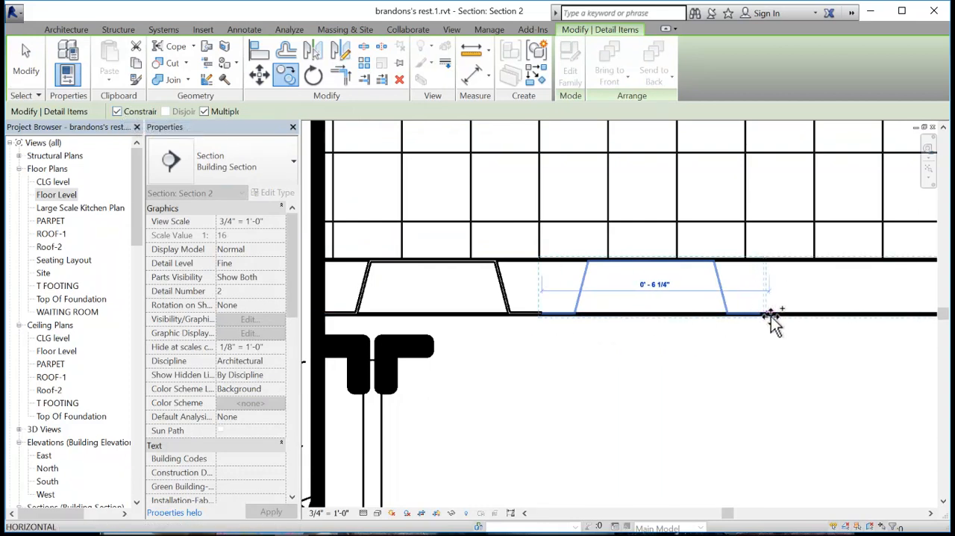
{"action": "left_click", "coordinate": [761, 315]}
{"action": "middle_click_drag", "start_coordinate": [846, 330], "coordinate": [724, 345]}
{"action": "left_click", "coordinate": [858, 329]}
{"action": "scroll", "coordinate": [865, 399], "scroll_direction": "down", "scroll_amount": 2}
{"action": "middle_click_drag", "start_coordinate": [894, 401], "coordinate": [477, 378]}
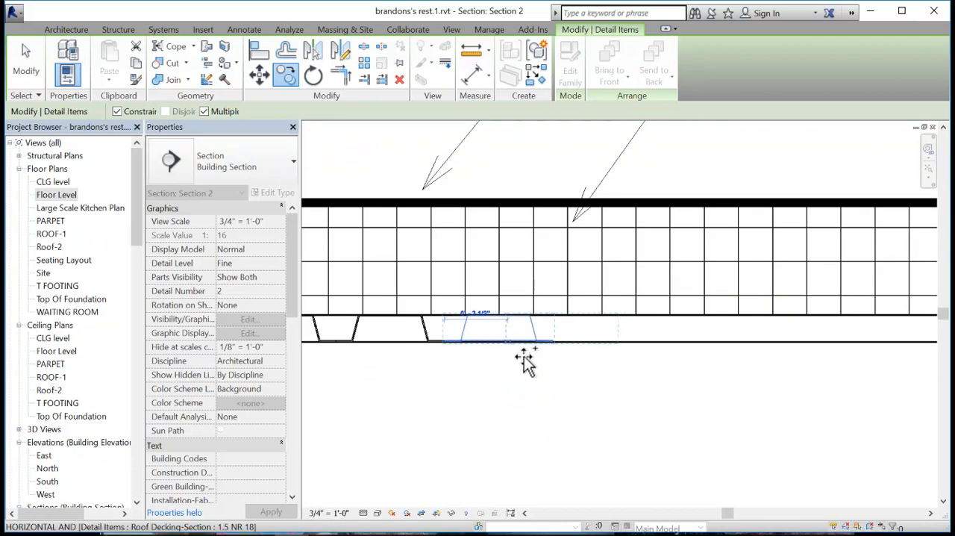
{"action": "left_click", "coordinate": [557, 343]}
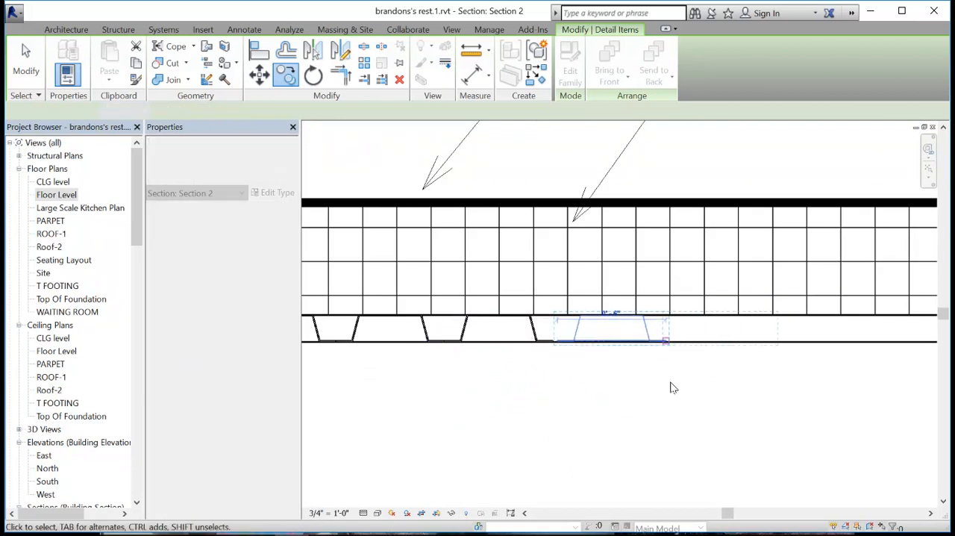
{"action": "key", "text": "Escape"}
{"action": "scroll", "coordinate": [669, 383], "scroll_direction": "down", "scroll_amount": 2}
{"action": "middle_click_drag", "start_coordinate": [627, 438], "coordinate": [629, 381]}
{"action": "key", "text": "Escape"}
- Nudge the misaligned decking section toward the wall to close the gap with its neighbouring section
{"action": "scroll", "coordinate": [616, 319], "scroll_direction": "up", "scroll_amount": 4}
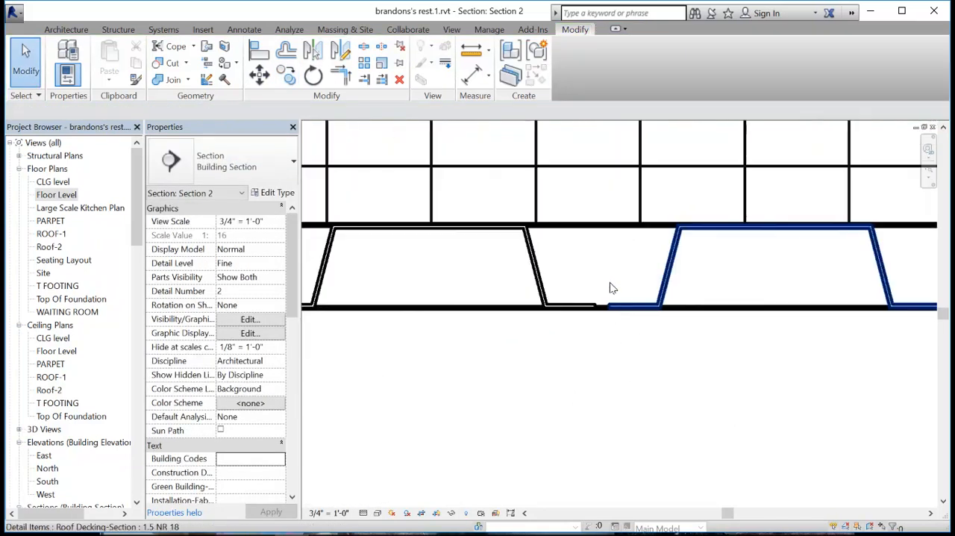
{"action": "left_click", "coordinate": [627, 320]}
{"action": "key", "text": "Left"}
{"action": "key", "text": "Left"}
{"action": "key", "text": "Left"}
{"action": "key", "text": "Left"}
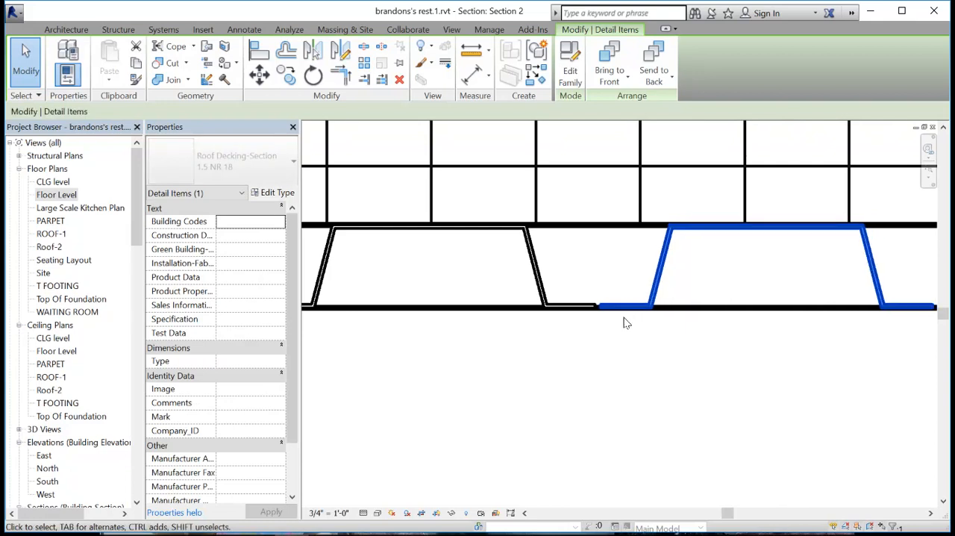
{"action": "left_click", "coordinate": [605, 365]}
{"action": "scroll", "coordinate": [607, 368], "scroll_direction": "down", "scroll_amount": 4}
{"action": "middle_click_drag", "start_coordinate": [662, 401], "coordinate": [856, 329]}
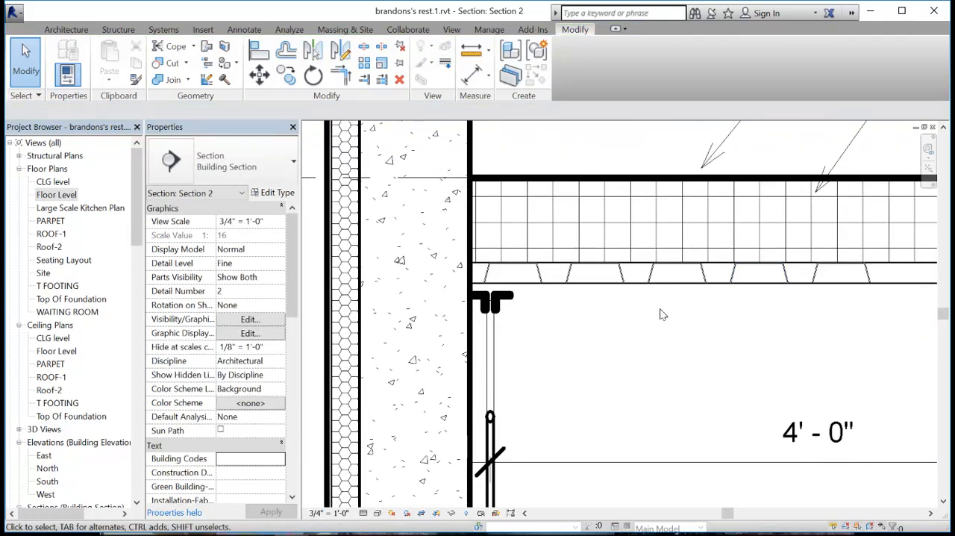
{"action": "scroll", "coordinate": [604, 336], "scroll_direction": "down", "scroll_amount": 6}
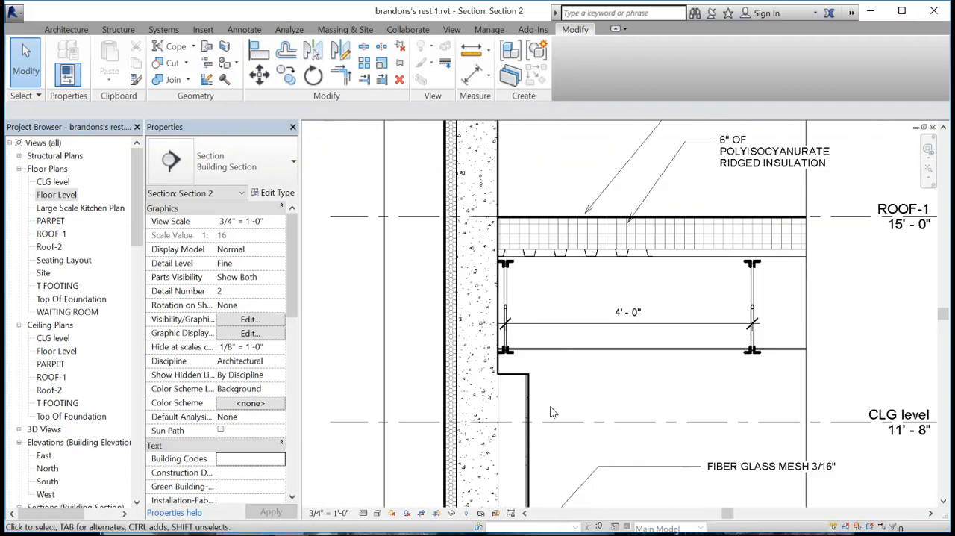
- Look over the wall section down to the foundation, and open the Floor Level floor plan
{"action": "middle_click_drag", "start_coordinate": [542, 294], "coordinate": [544, 185]}
{"action": "middle_click_drag", "start_coordinate": [595, 439], "coordinate": [595, 298]}
{"action": "middle_click_drag", "start_coordinate": [574, 339], "coordinate": [574, 247]}
{"action": "middle_click_drag", "start_coordinate": [571, 394], "coordinate": [571, 227]}
{"action": "middle_click_drag", "start_coordinate": [584, 418], "coordinate": [572, 310]}
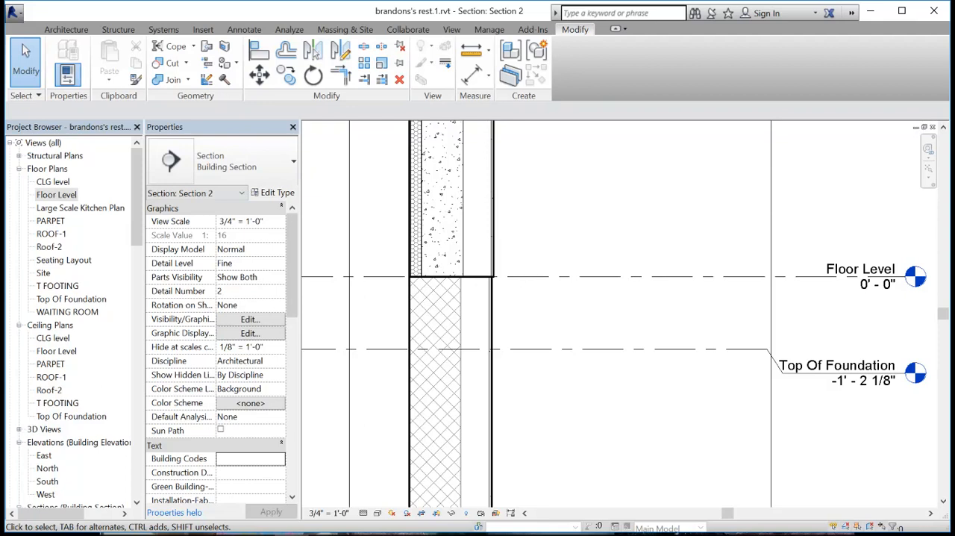
{"action": "double_click", "coordinate": [72, 196]}
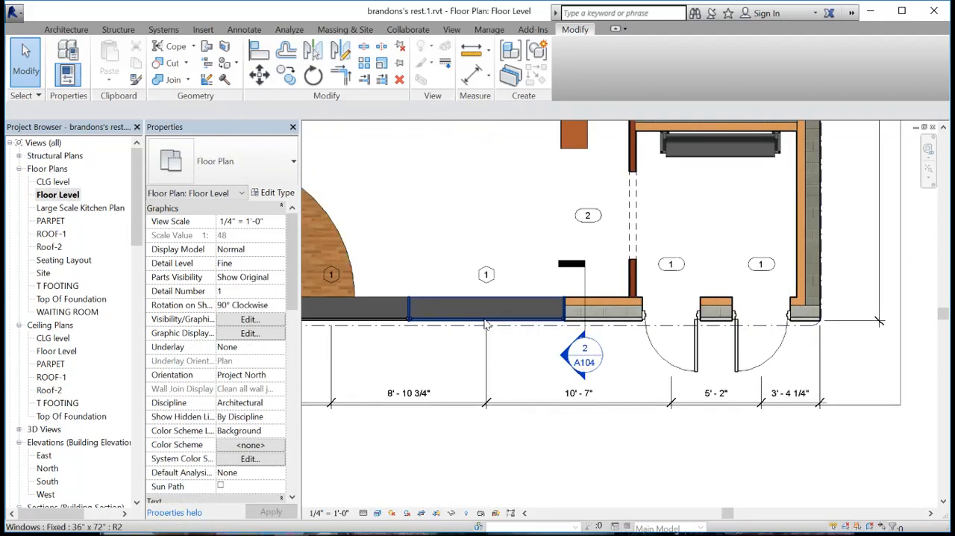
{"action": "middle_click_drag", "start_coordinate": [482, 290], "coordinate": [527, 389]}
{"action": "scroll", "coordinate": [479, 297], "scroll_direction": "down", "scroll_amount": 4}
{"action": "middle_click_drag", "start_coordinate": [525, 331], "coordinate": [509, 403]}
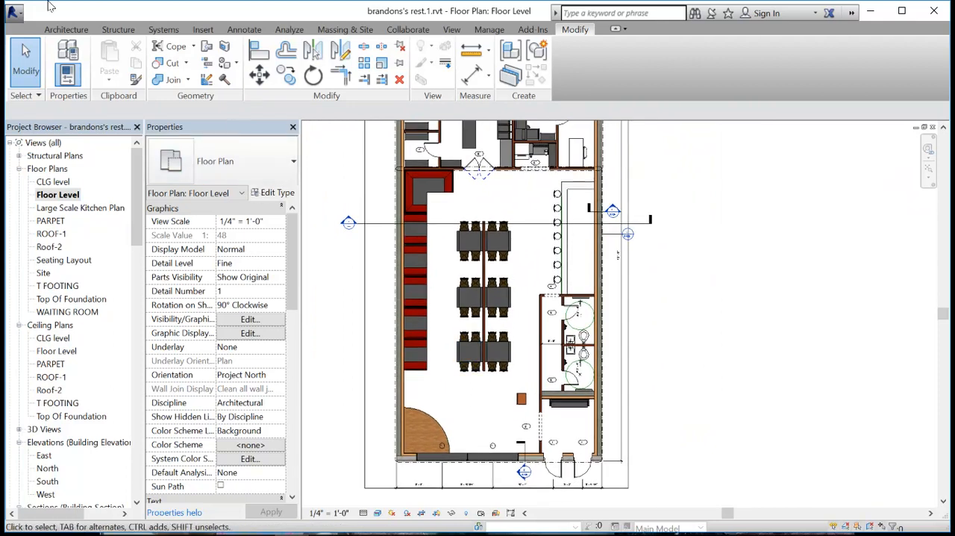
- Start a new floor based on the Wood Joist 10" - Wood Finish type
{"action": "left_click", "coordinate": [55, 31]}
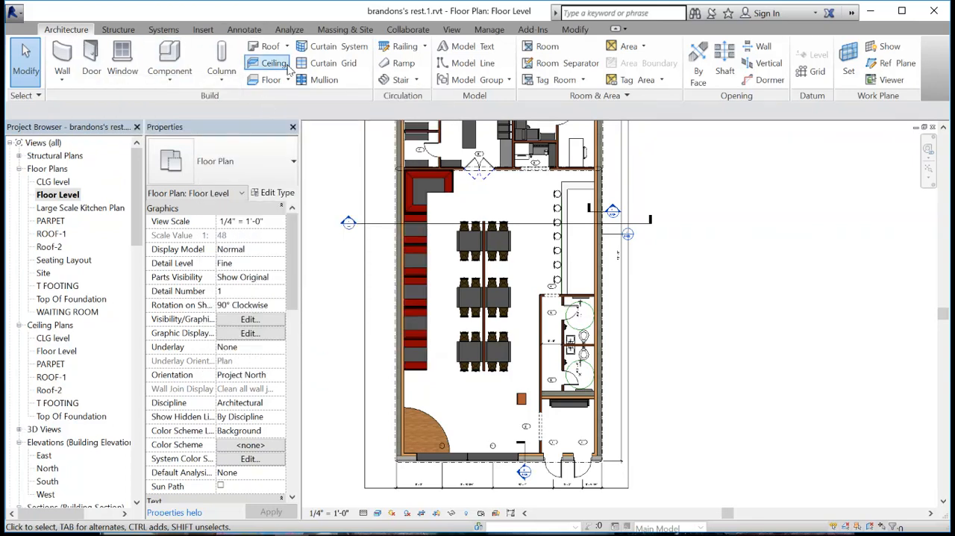
{"action": "left_click", "coordinate": [273, 84]}
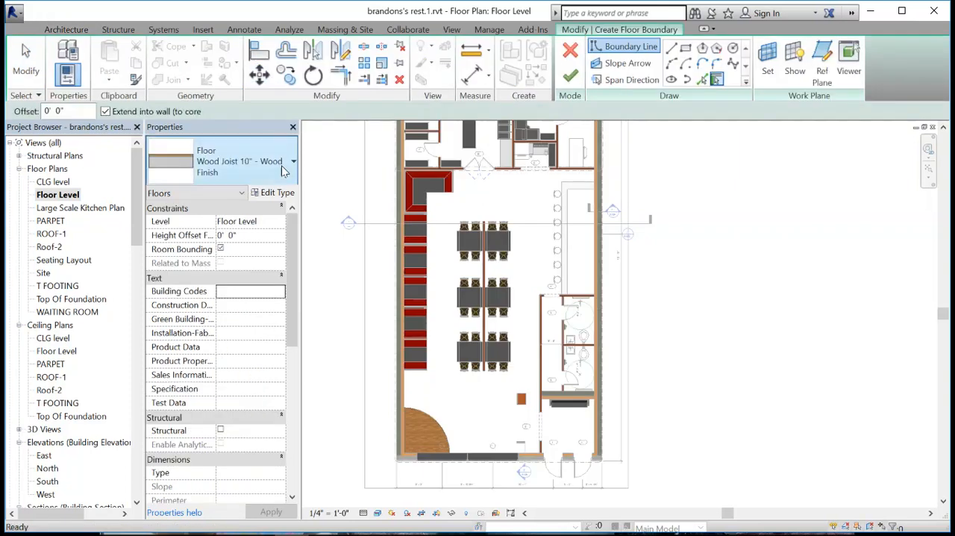
{"action": "left_click", "coordinate": [256, 177]}
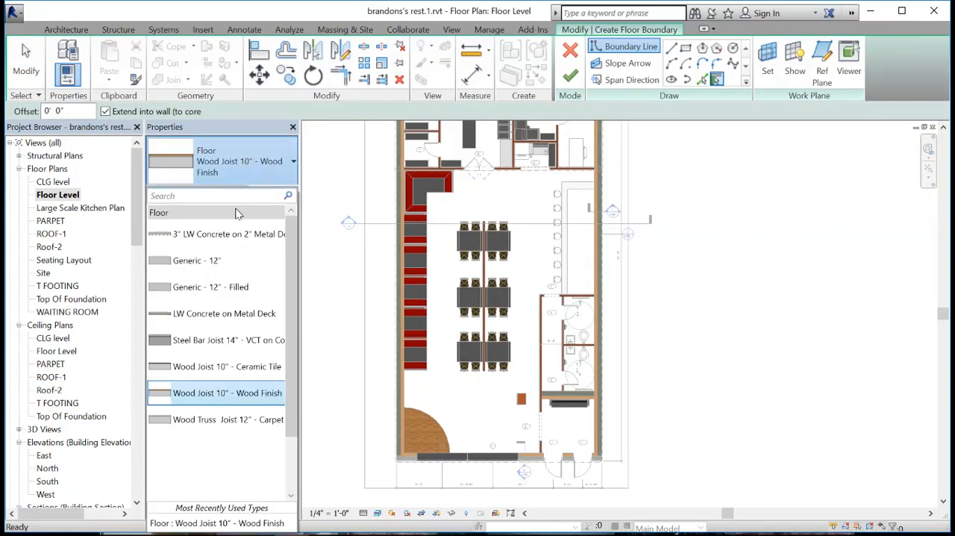
{"action": "scroll", "coordinate": [217, 306], "scroll_direction": "down", "scroll_amount": 3}
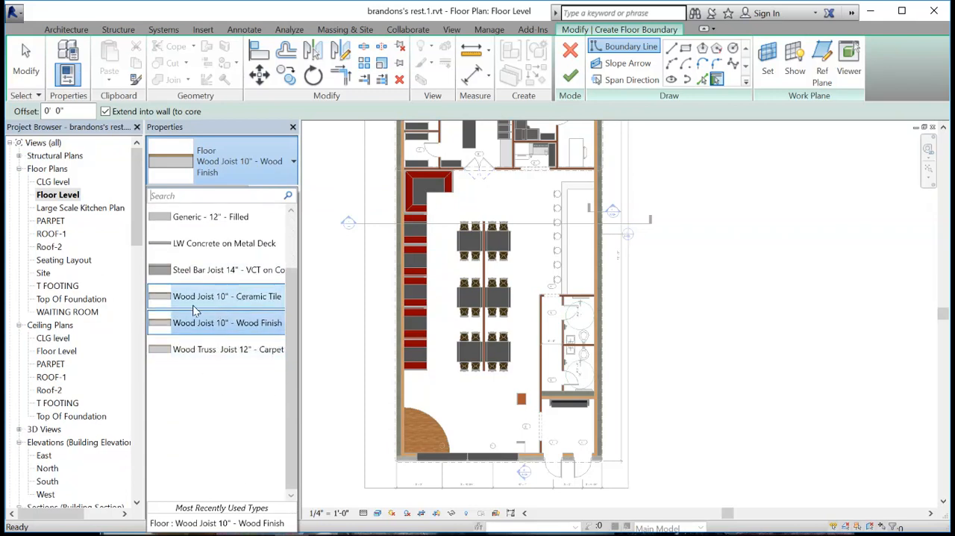
{"action": "scroll", "coordinate": [189, 302], "scroll_direction": "up", "scroll_amount": 3}
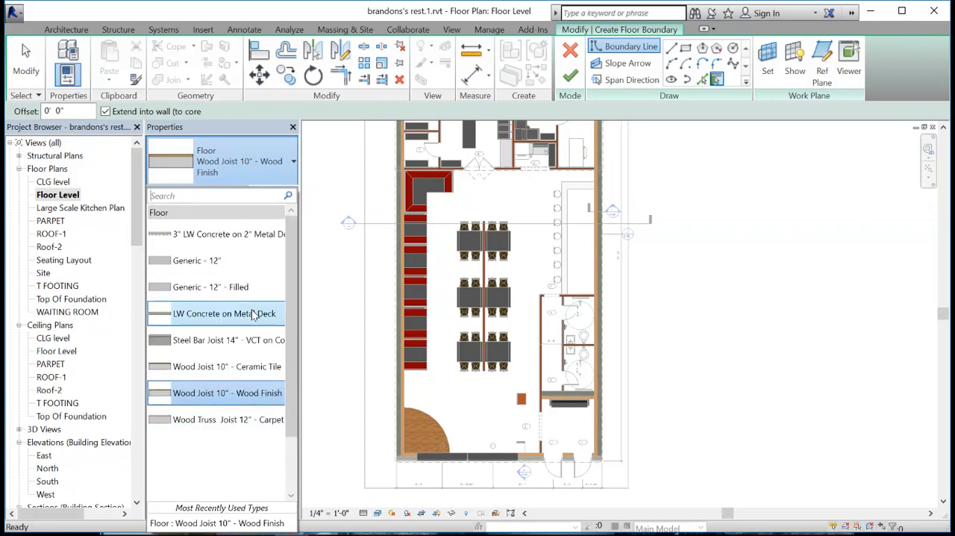
{"action": "left_click", "coordinate": [189, 396]}
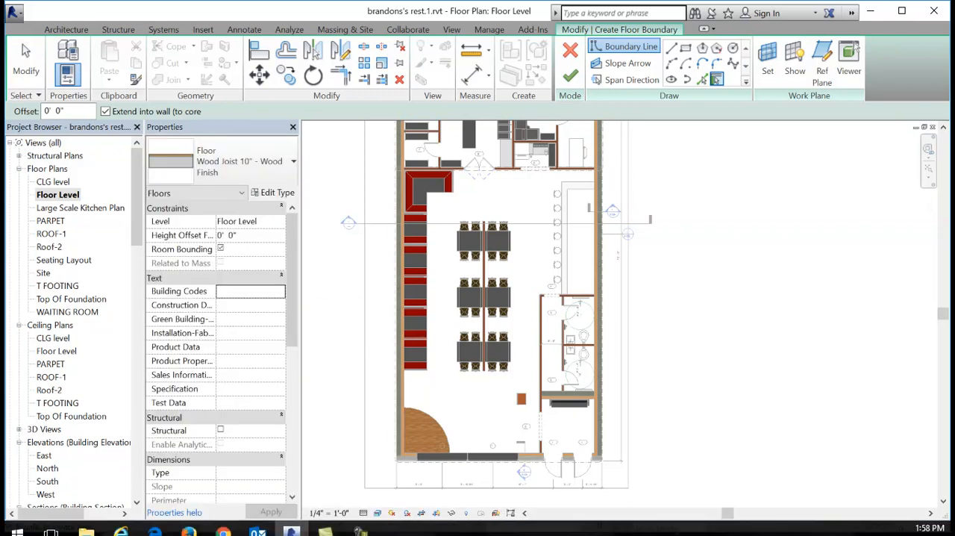
- Duplicate the floor type under the name Concrete Floor With Wood Finish
{"action": "left_click", "coordinate": [272, 194]}
{"action": "left_click_drag", "start_coordinate": [797, 69], "coordinate": [744, 61]}
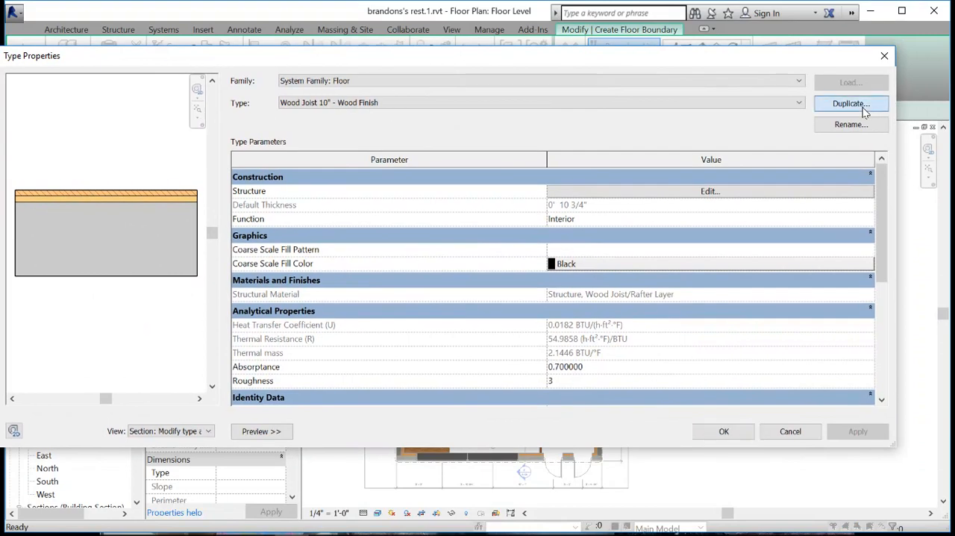
{"action": "left_click", "coordinate": [851, 104]}
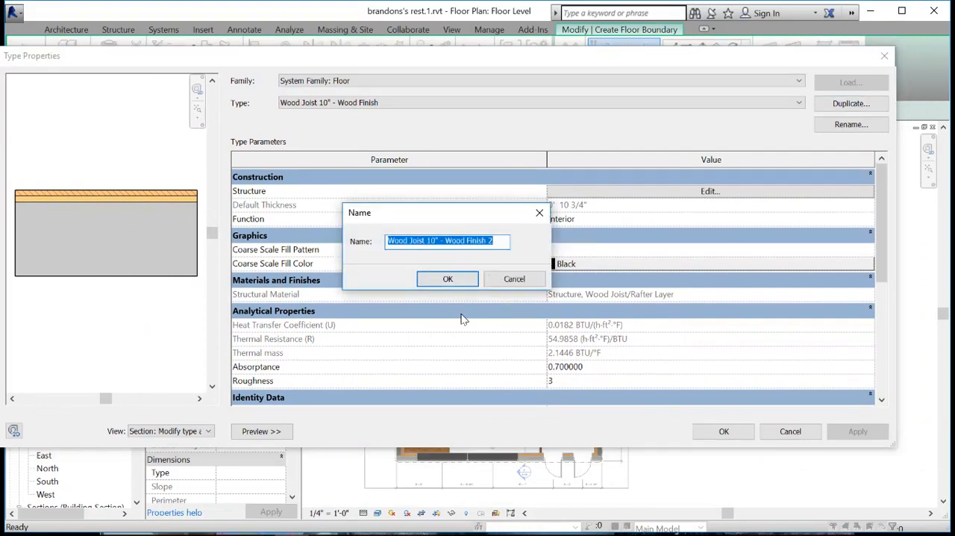
{"action": "type", "text": "Concrete Floor"}
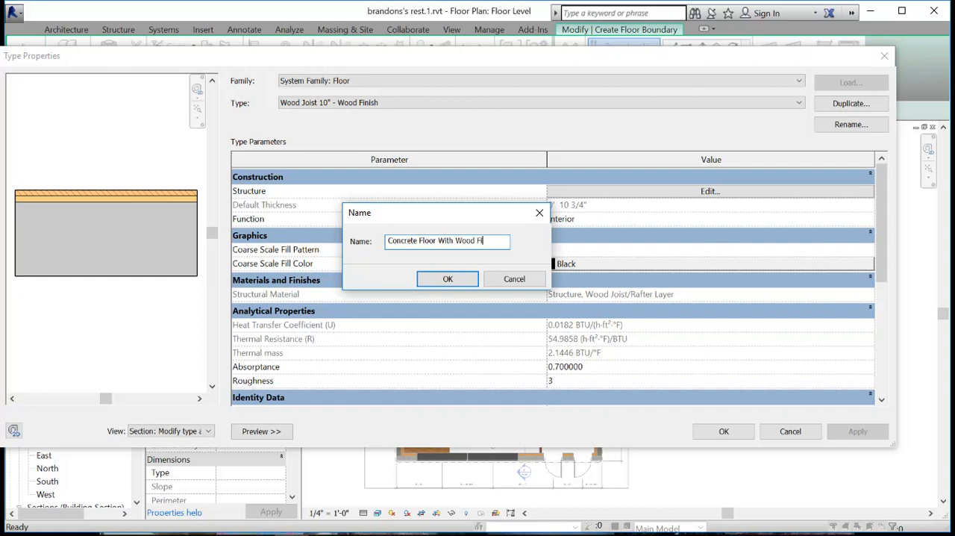
{"action": "left_click", "coordinate": [448, 283]}
- Change the wood joist structure layer's material to Concrete, Cast-in-Place gray and set its thickness to 4"
{"action": "left_click", "coordinate": [701, 193]}
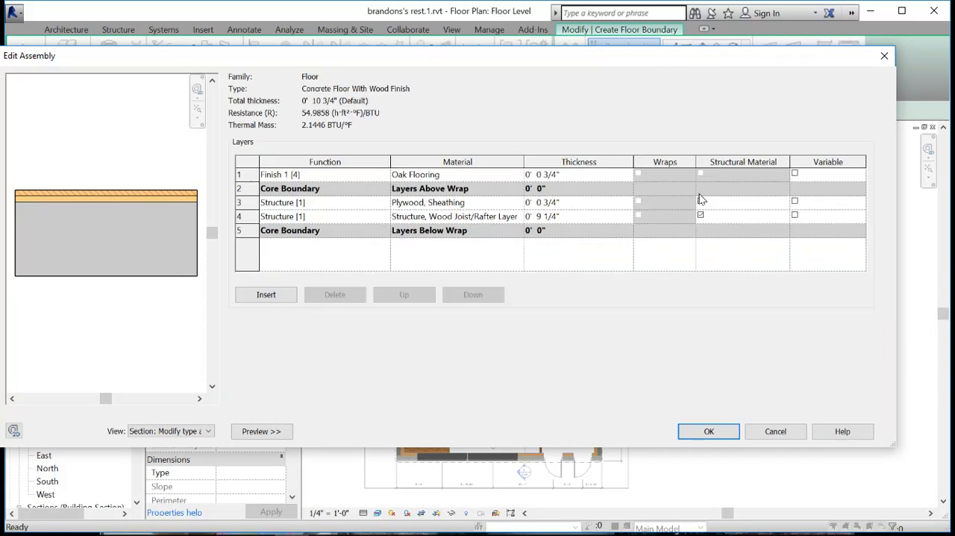
{"action": "left_click", "coordinate": [485, 201]}
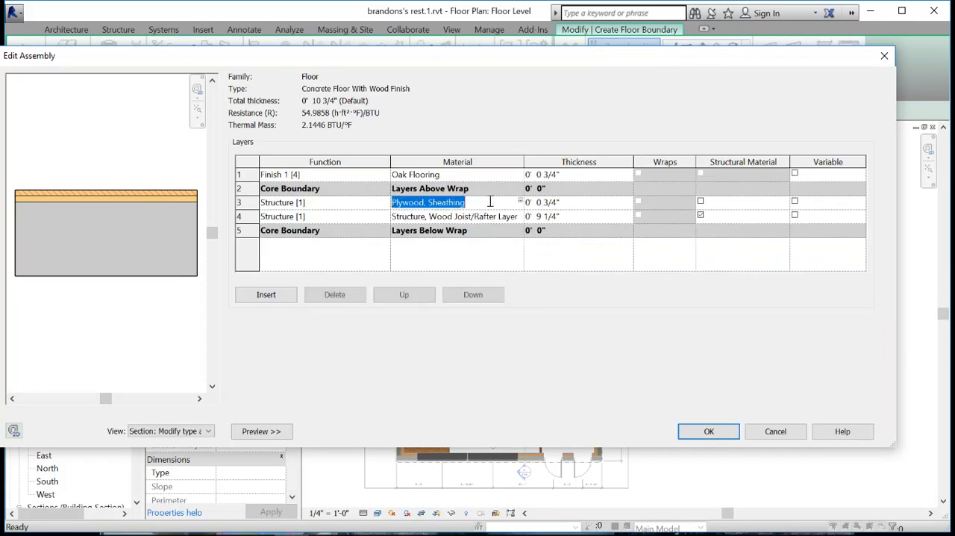
{"action": "left_click", "coordinate": [520, 221]}
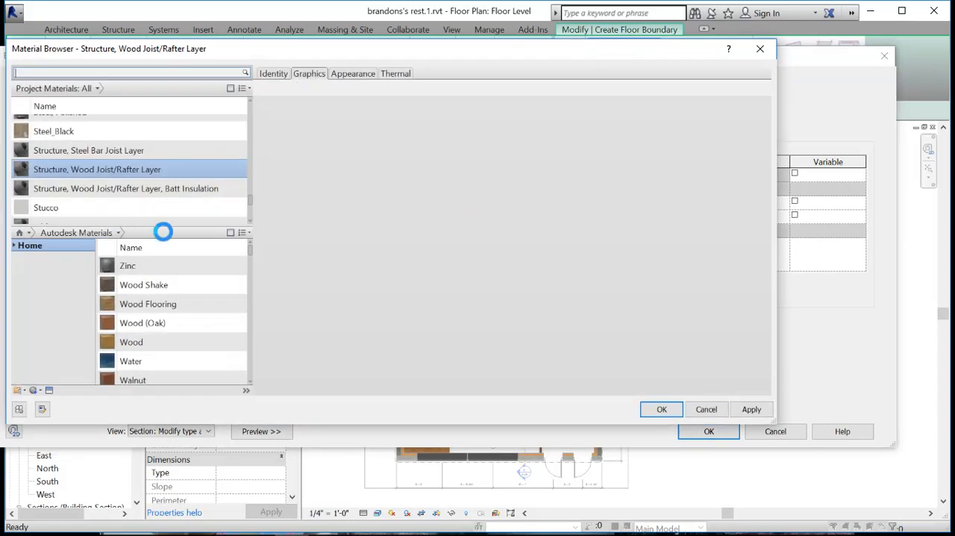
{"action": "scroll", "coordinate": [81, 196], "scroll_direction": "up", "scroll_amount": 8}
{"action": "scroll", "coordinate": [99, 174], "scroll_direction": "up", "scroll_amount": 15}
{"action": "scroll", "coordinate": [73, 193], "scroll_direction": "up", "scroll_amount": 3}
{"action": "scroll", "coordinate": [63, 183], "scroll_direction": "down", "scroll_amount": 6}
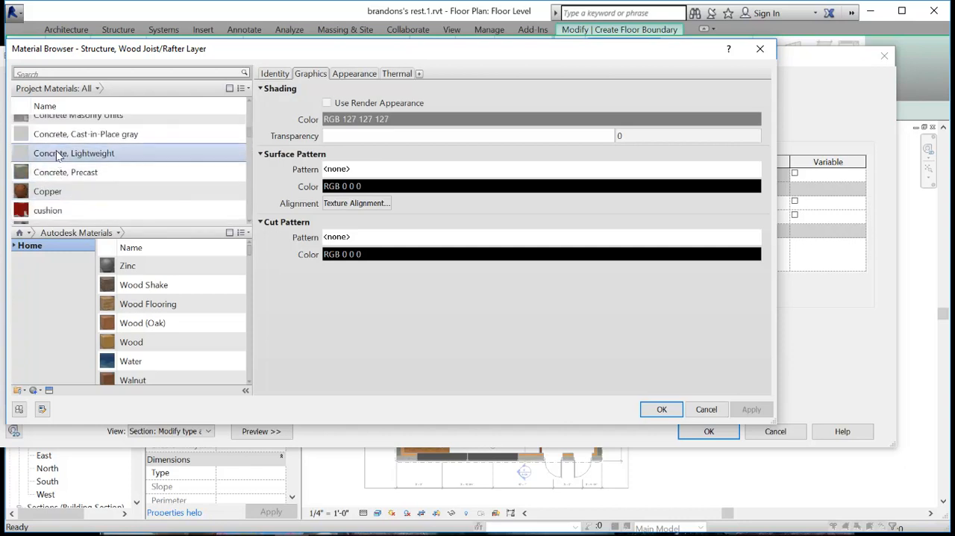
{"action": "left_click", "coordinate": [56, 140]}
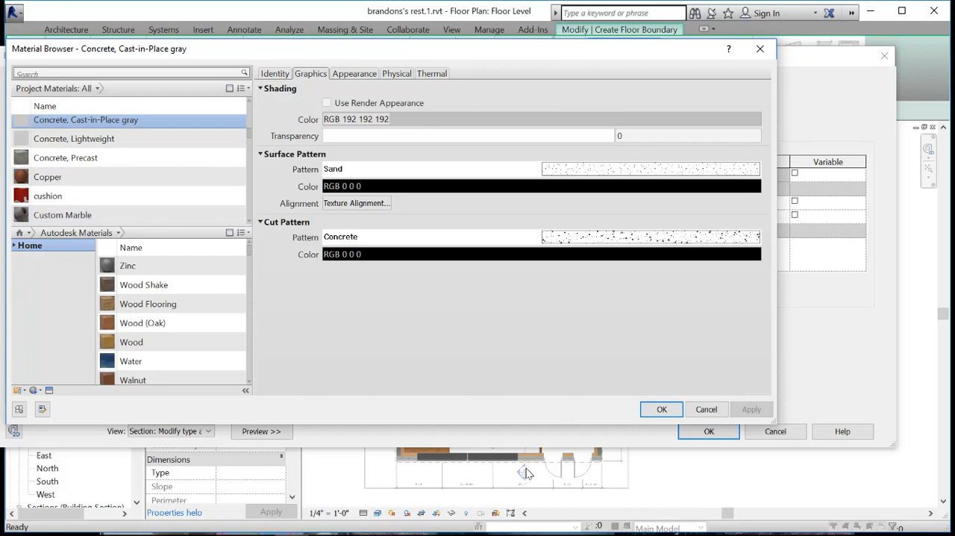
{"action": "left_click", "coordinate": [658, 411]}
{"action": "left_click", "coordinate": [543, 220]}
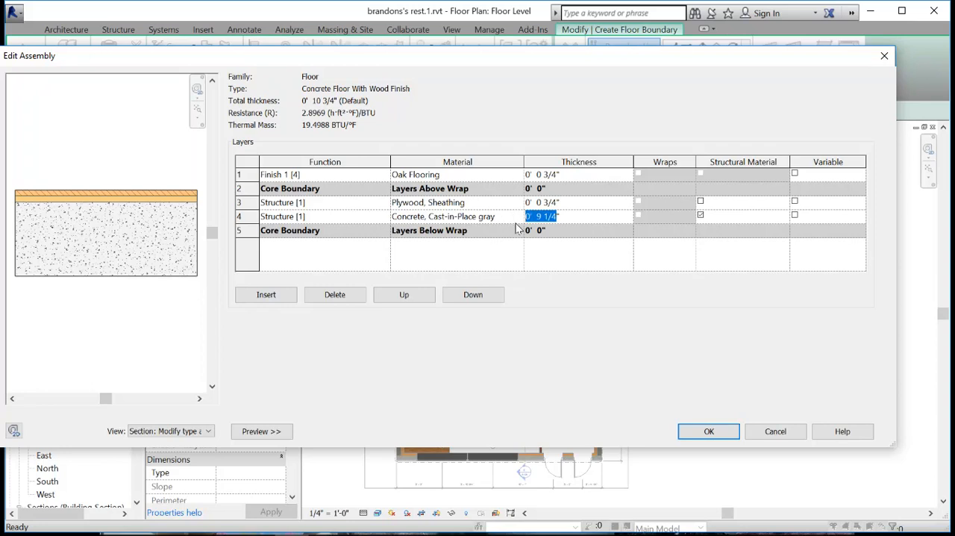
- Delete the Plywood, Sheathing layer from the floor assembly and accept the new type's properties
{"action": "left_click", "coordinate": [484, 206]}
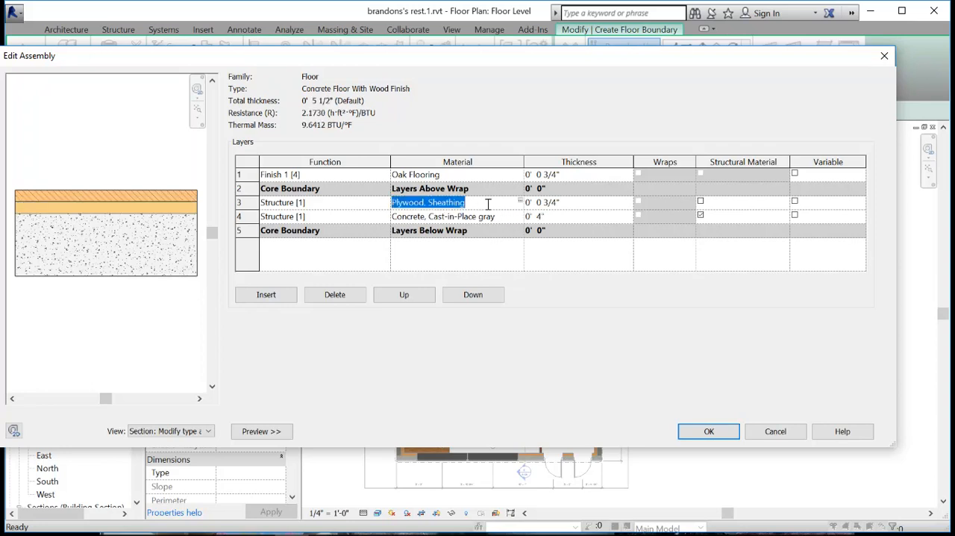
{"action": "left_click", "coordinate": [243, 202]}
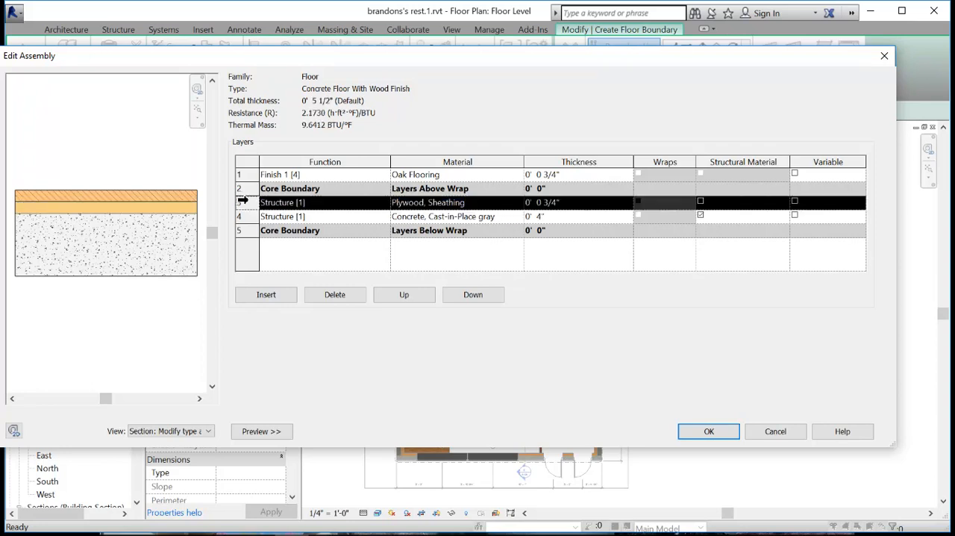
{"action": "left_click", "coordinate": [350, 296]}
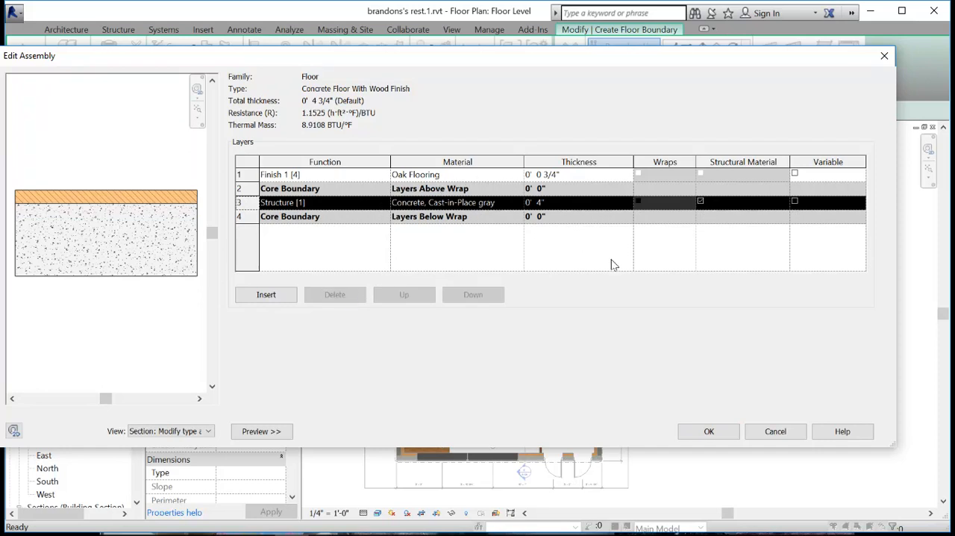
{"action": "left_click", "coordinate": [709, 432]}
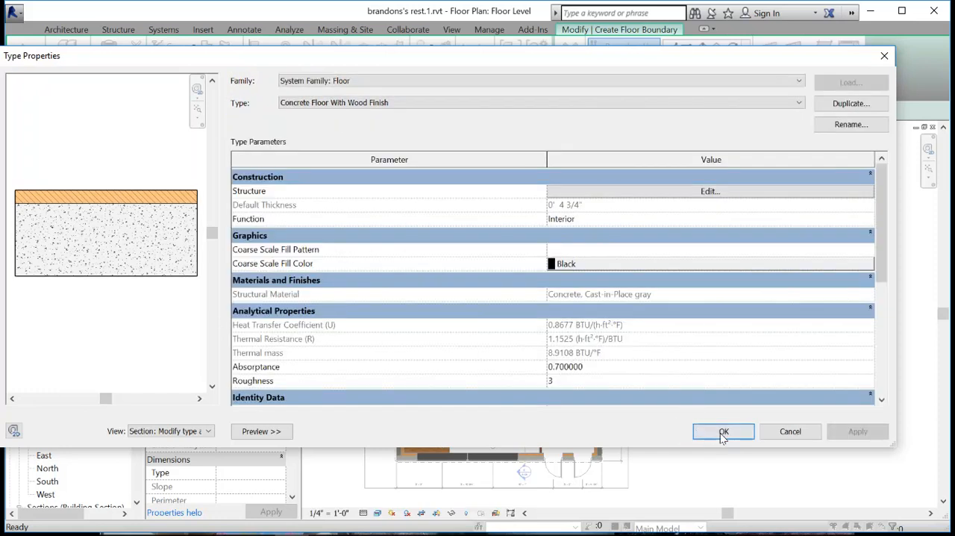
{"action": "left_click", "coordinate": [722, 433]}
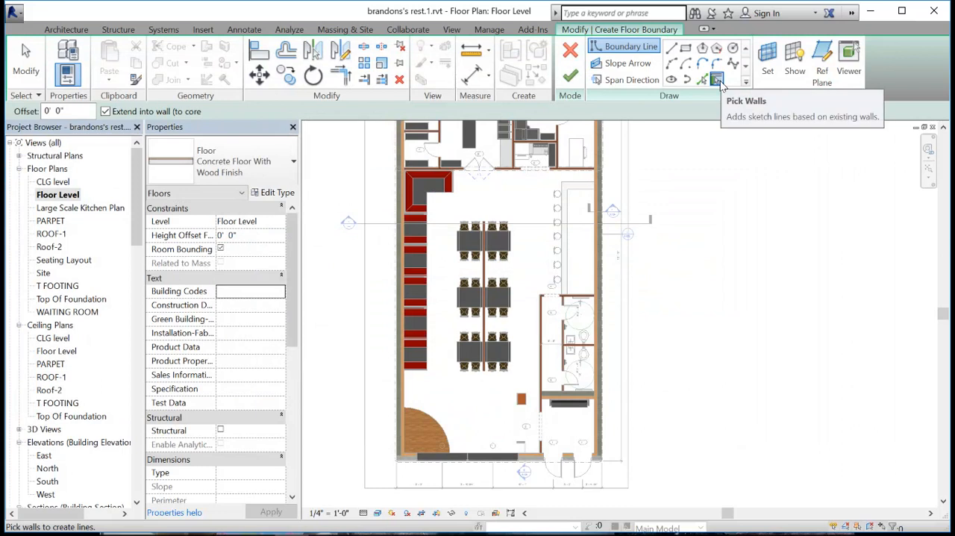
- Sketch the floor boundary by picking the restaurant's two long side walls, front wall and rear wall
{"action": "left_click", "coordinate": [397, 256]}
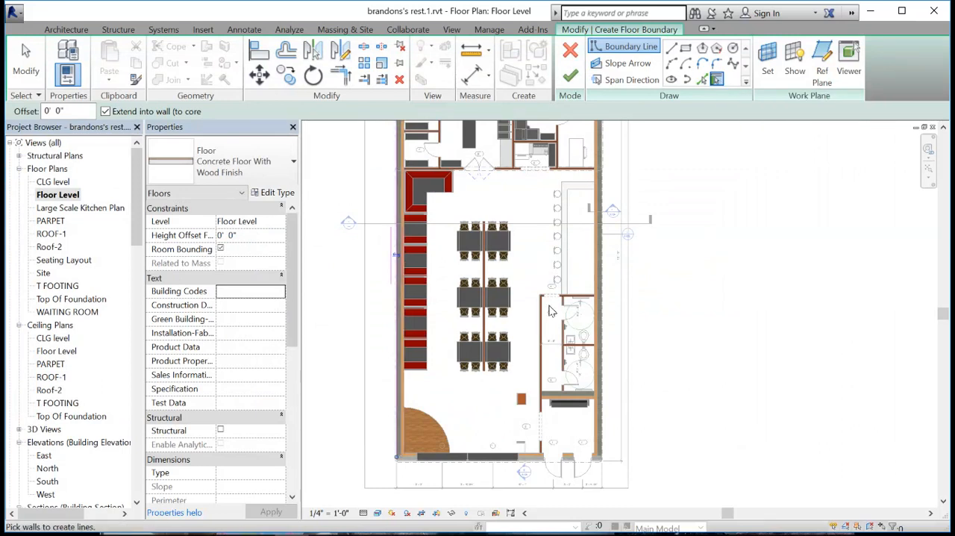
{"action": "left_click", "coordinate": [595, 273]}
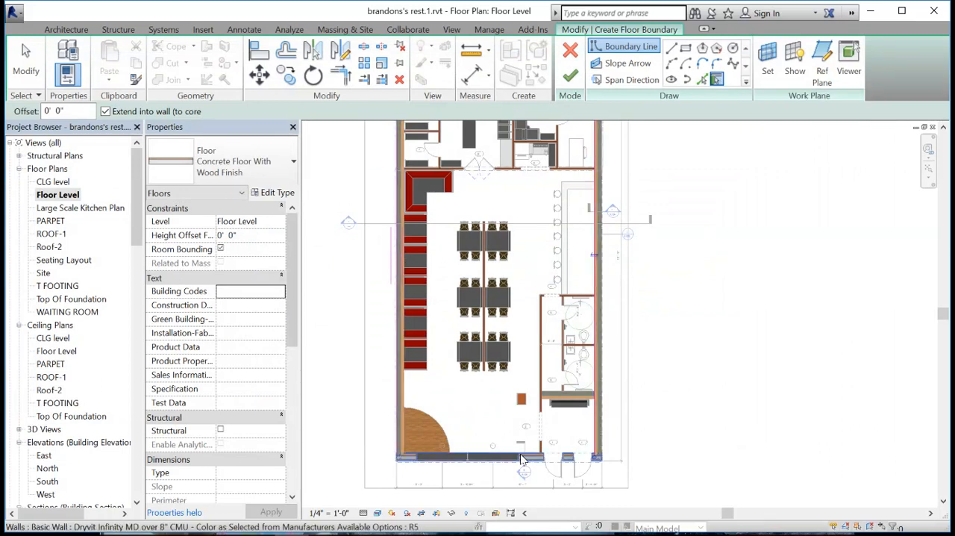
{"action": "left_click", "coordinate": [521, 457]}
{"action": "middle_click_drag", "start_coordinate": [494, 147], "coordinate": [468, 381]}
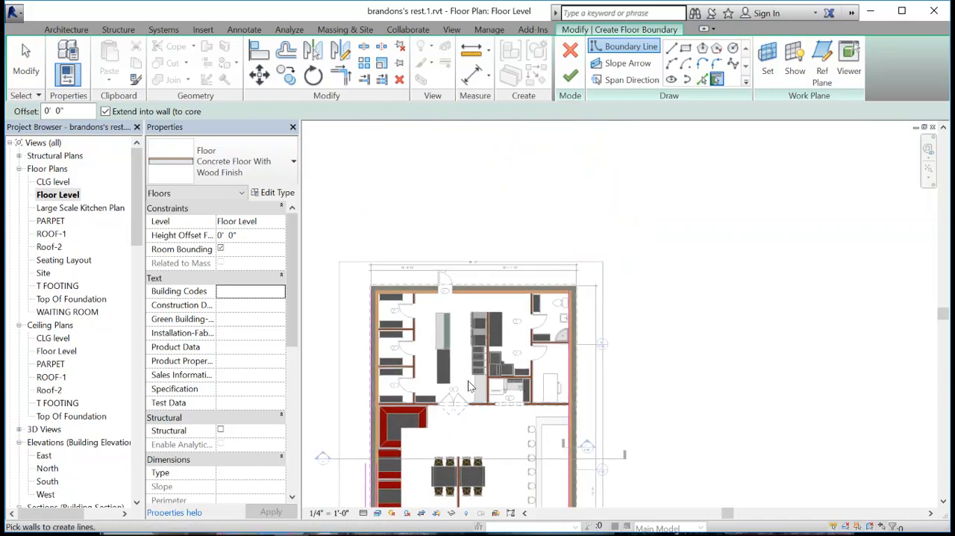
{"action": "left_click", "coordinate": [476, 302]}
- Flip the boundary line along the booth-side exterior wall to the wall's inner face
{"action": "middle_click_drag", "start_coordinate": [393, 362], "coordinate": [368, 288]}
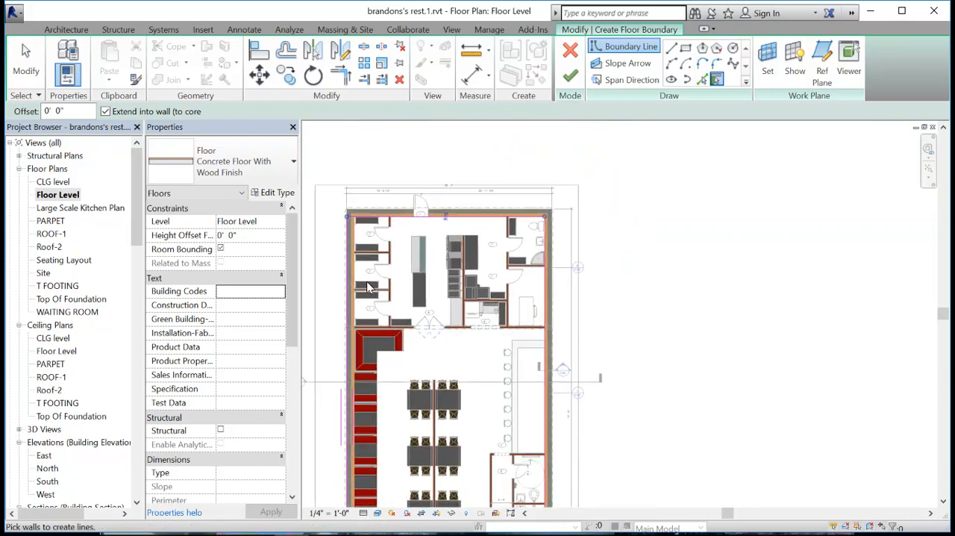
{"action": "scroll", "coordinate": [368, 287], "scroll_direction": "up", "scroll_amount": 4}
{"action": "middle_click_drag", "start_coordinate": [373, 344], "coordinate": [301, 184]}
{"action": "scroll", "coordinate": [419, 344], "scroll_direction": "down", "scroll_amount": 3}
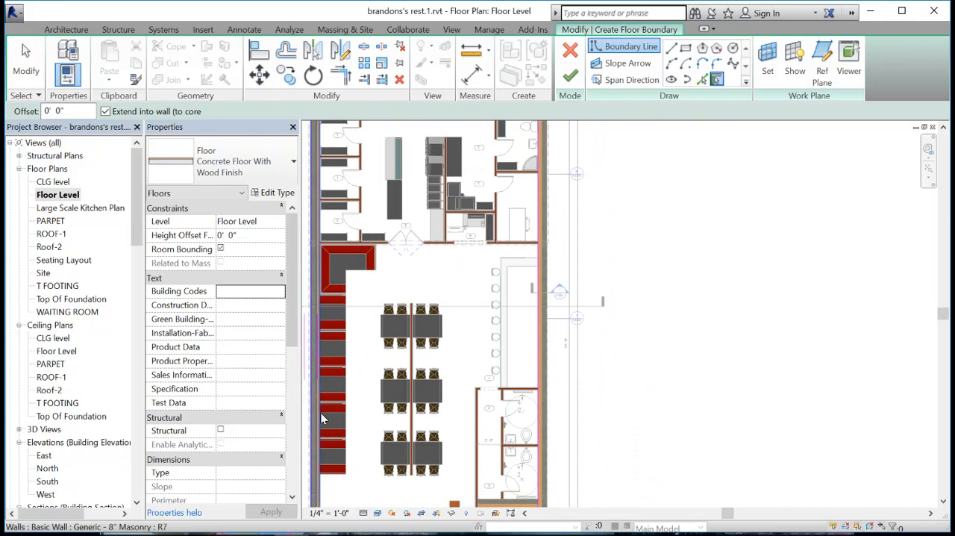
{"action": "middle_click_drag", "start_coordinate": [342, 506], "coordinate": [421, 405]}
{"action": "scroll", "coordinate": [404, 433], "scroll_direction": "up", "scroll_amount": 2}
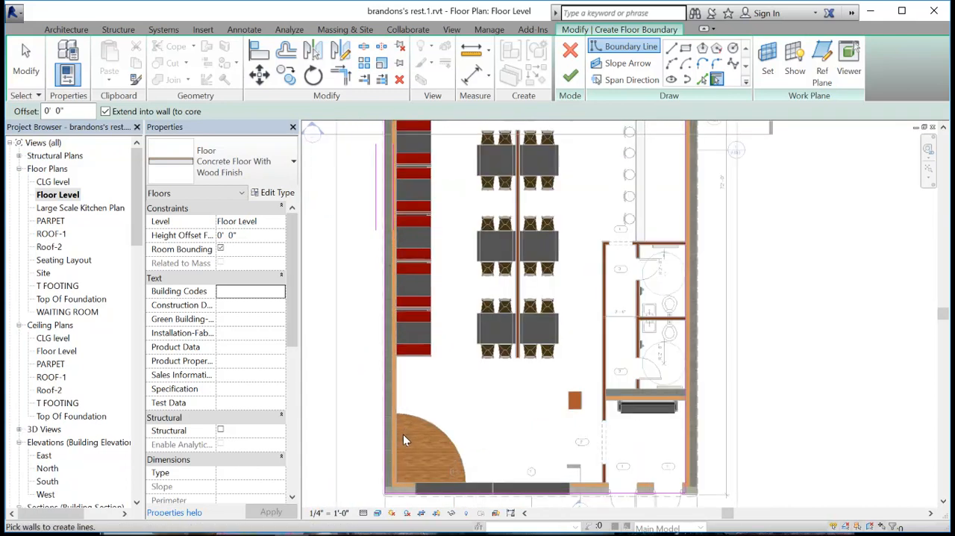
{"action": "left_click", "coordinate": [26, 62]}
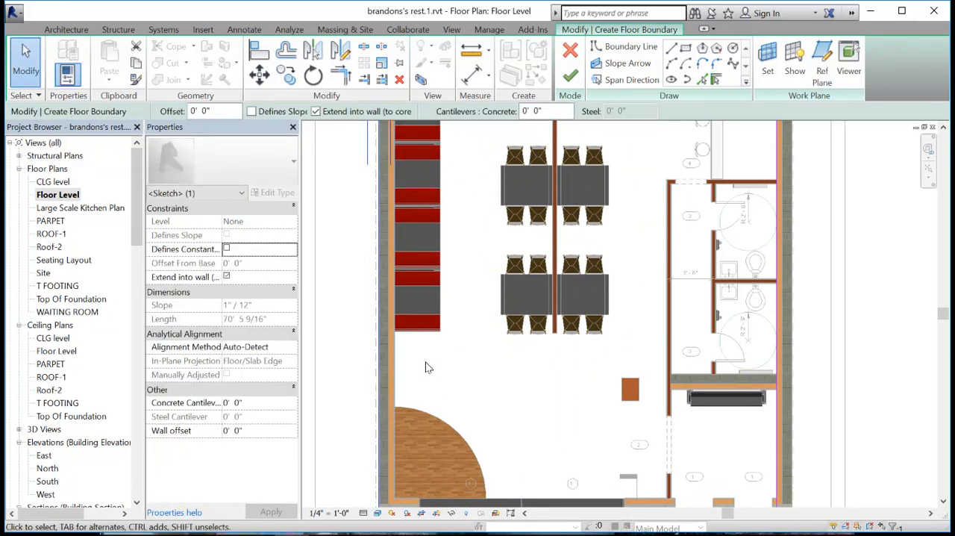
{"action": "scroll", "coordinate": [426, 363], "scroll_direction": "down", "scroll_amount": 2}
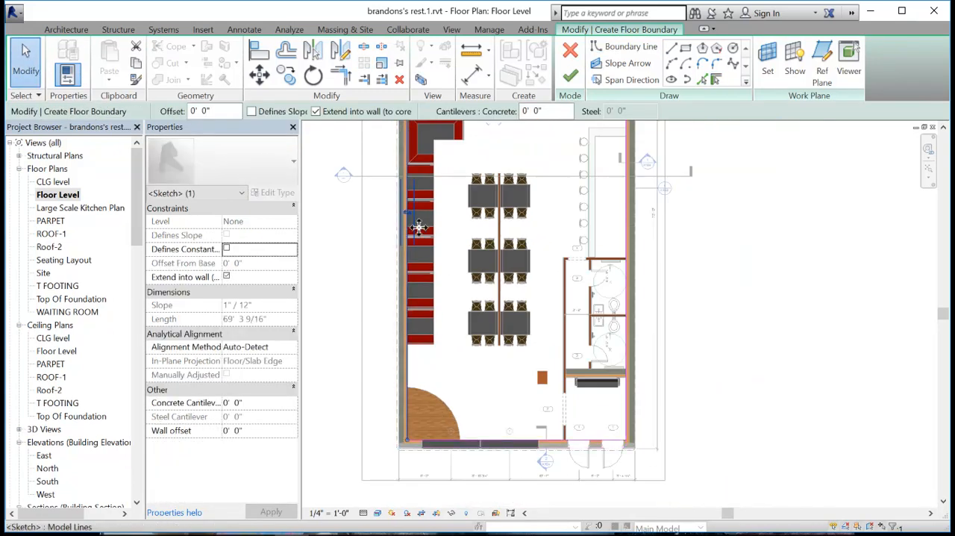
{"action": "scroll", "coordinate": [404, 228], "scroll_direction": "up", "scroll_amount": 4}
{"action": "left_click", "coordinate": [699, 262]}
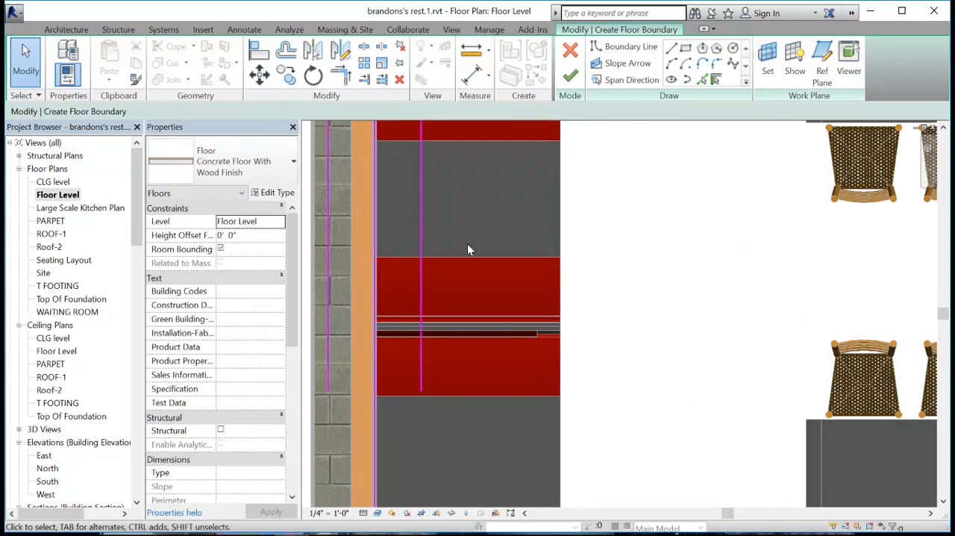
- Finish the floor boundary sketch and decline joining the floor with the overlapping walls
{"action": "scroll", "coordinate": [585, 281], "scroll_direction": "down", "scroll_amount": 3}
{"action": "middle_click_drag", "start_coordinate": [613, 307], "coordinate": [562, 388]}
{"action": "middle_click_drag", "start_coordinate": [602, 287], "coordinate": [571, 362]}
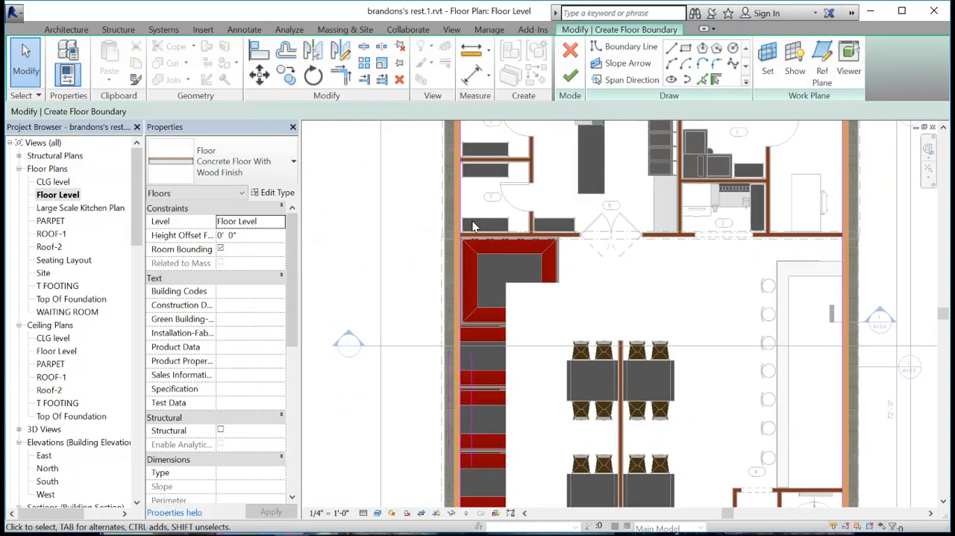
{"action": "scroll", "coordinate": [475, 225], "scroll_direction": "up", "scroll_amount": 2}
{"action": "scroll", "coordinate": [456, 229], "scroll_direction": "up", "scroll_amount": 2}
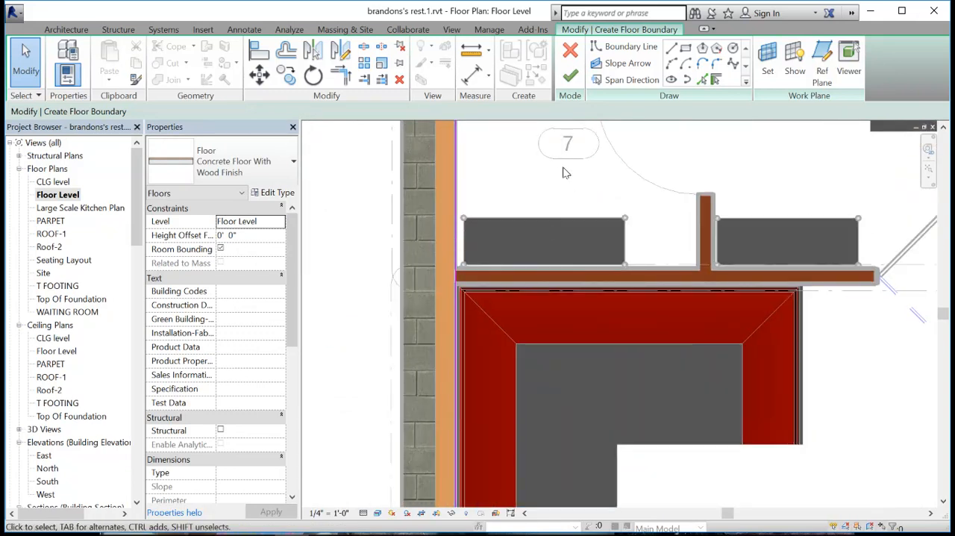
{"action": "scroll", "coordinate": [610, 199], "scroll_direction": "down", "scroll_amount": 2}
{"action": "middle_click_drag", "start_coordinate": [880, 335], "coordinate": [620, 385]}
{"action": "scroll", "coordinate": [726, 365], "scroll_direction": "down", "scroll_amount": 2}
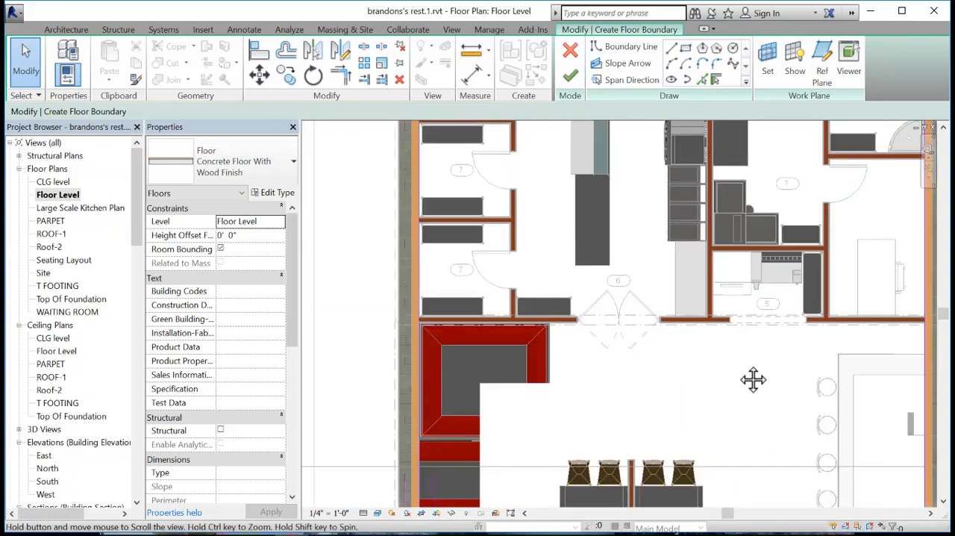
{"action": "middle_click_drag", "start_coordinate": [866, 421], "coordinate": [699, 325]}
{"action": "left_click", "coordinate": [570, 76]}
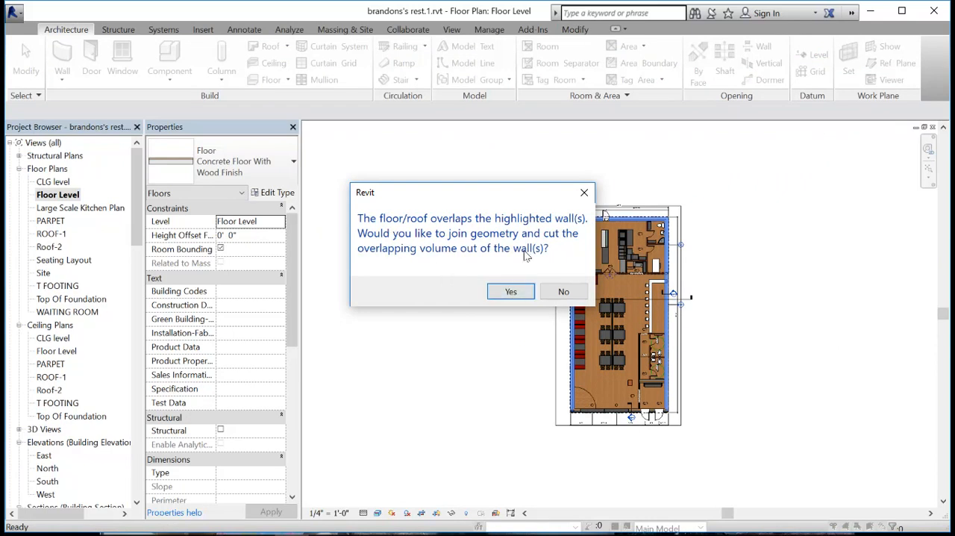
{"action": "left_click", "coordinate": [564, 292]}
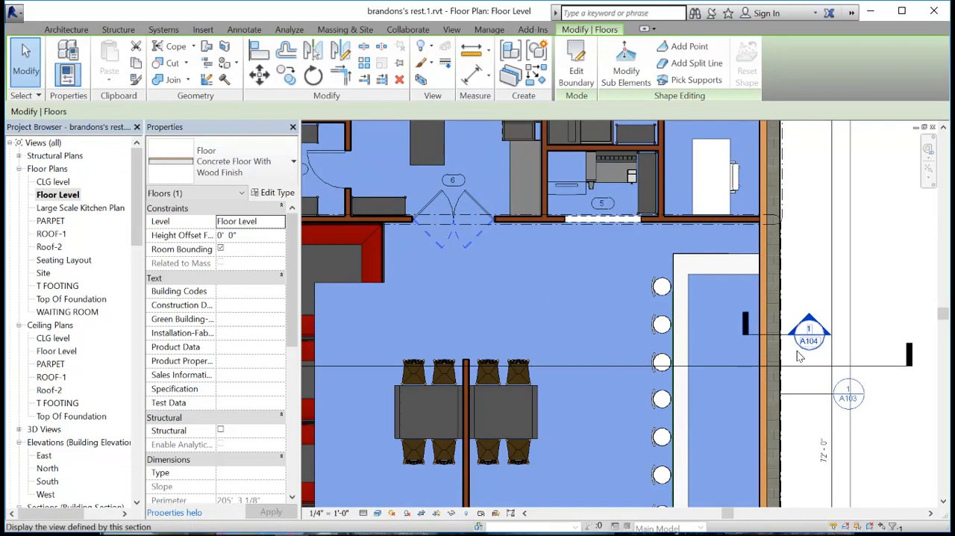
- Deselect the new floor and open Section 2 from its marker at the restaurant's front wall
{"action": "mouse_move", "coordinate": [836, 442]}
{"action": "middle_mouse_down"}
{"action": "mouse_move", "coordinate": [791, 249]}
{"action": "mouse_move", "coordinate": [739, 125]}
{"action": "middle_mouse_up"}
{"action": "middle_click_drag", "start_coordinate": [723, 399], "coordinate": [726, 146]}
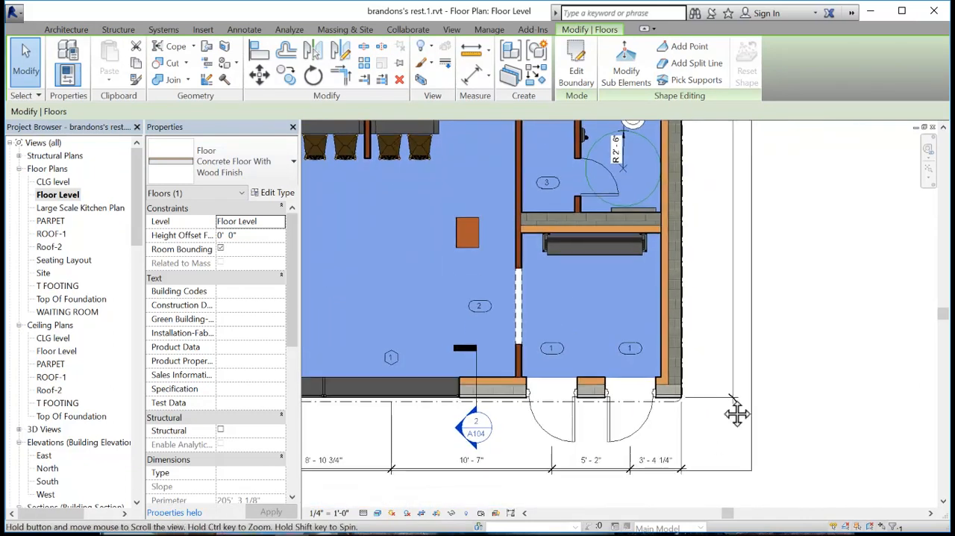
{"action": "middle_click_drag", "start_coordinate": [719, 437], "coordinate": [730, 371]}
{"action": "key", "text": "Escape"}
{"action": "scroll", "coordinate": [498, 367], "scroll_direction": "up", "scroll_amount": 3}
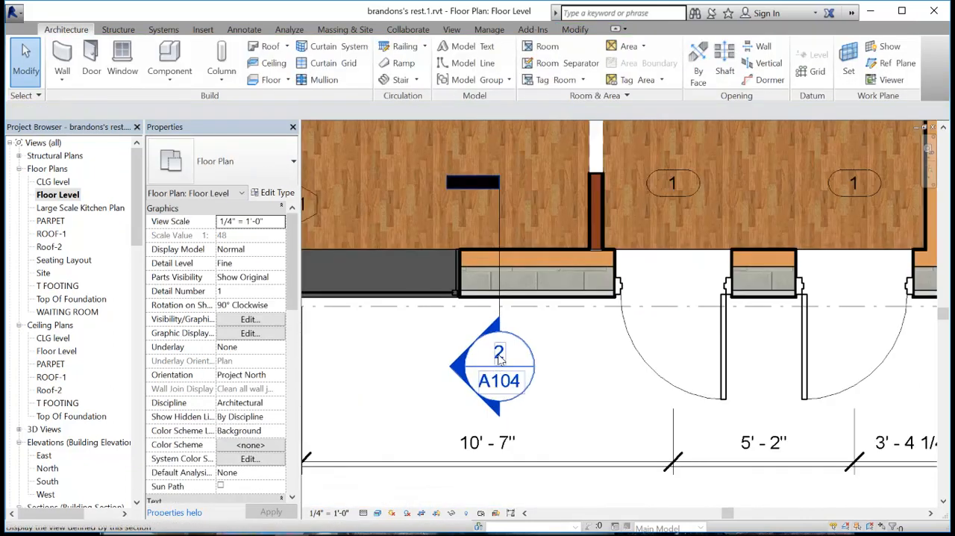
{"action": "double_click", "coordinate": [499, 356]}
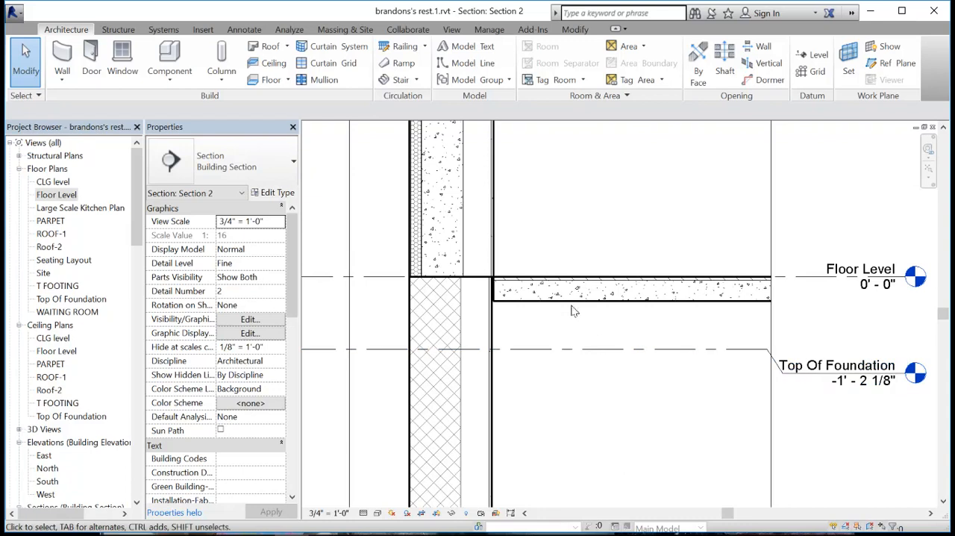
- Examine in Section 2 how the exterior wall's layers meet the new floor and end near the ceiling level
{"action": "scroll", "coordinate": [494, 300], "scroll_direction": "up", "scroll_amount": 2}
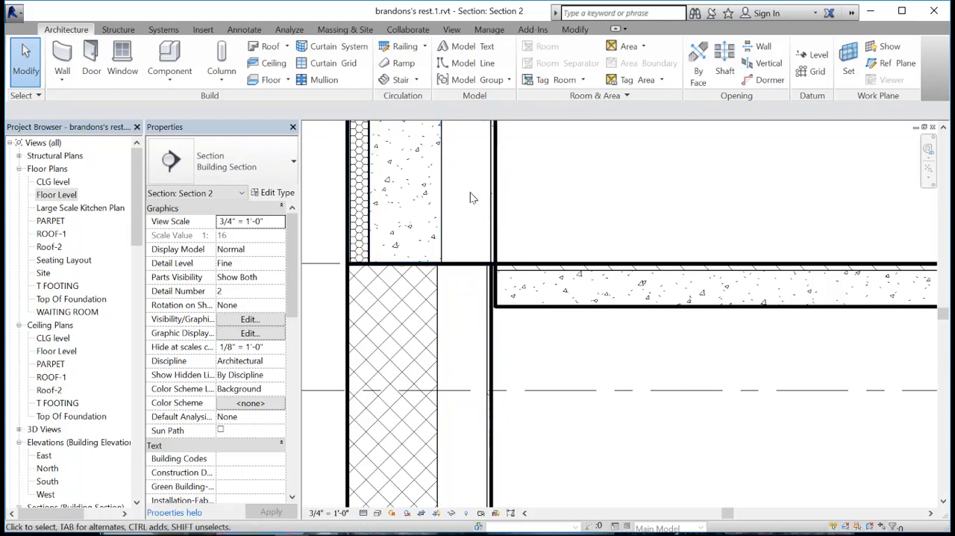
{"action": "scroll", "coordinate": [484, 218], "scroll_direction": "down", "scroll_amount": 2}
{"action": "scroll", "coordinate": [484, 218], "scroll_direction": "down", "scroll_amount": 2}
{"action": "middle_click_drag", "start_coordinate": [489, 253], "coordinate": [492, 411]}
{"action": "middle_click_drag", "start_coordinate": [510, 298], "coordinate": [525, 523]}
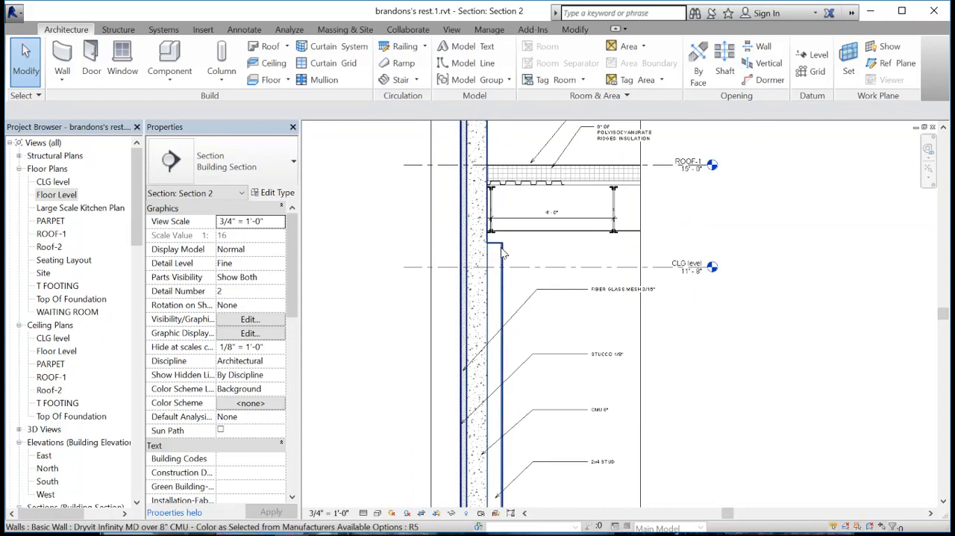
{"action": "left_click", "coordinate": [503, 253]}
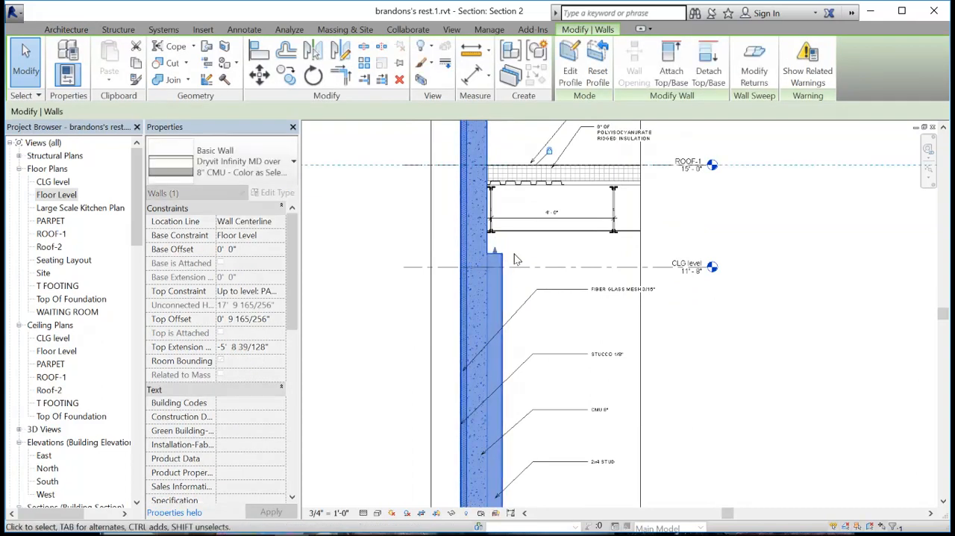
{"action": "left_click", "coordinate": [514, 384]}
{"action": "middle_click_drag", "start_coordinate": [514, 381], "coordinate": [509, 222]}
{"action": "middle_click_drag", "start_coordinate": [526, 433], "coordinate": [527, 345]}
{"action": "scroll", "coordinate": [511, 425], "scroll_direction": "up", "scroll_amount": 6}
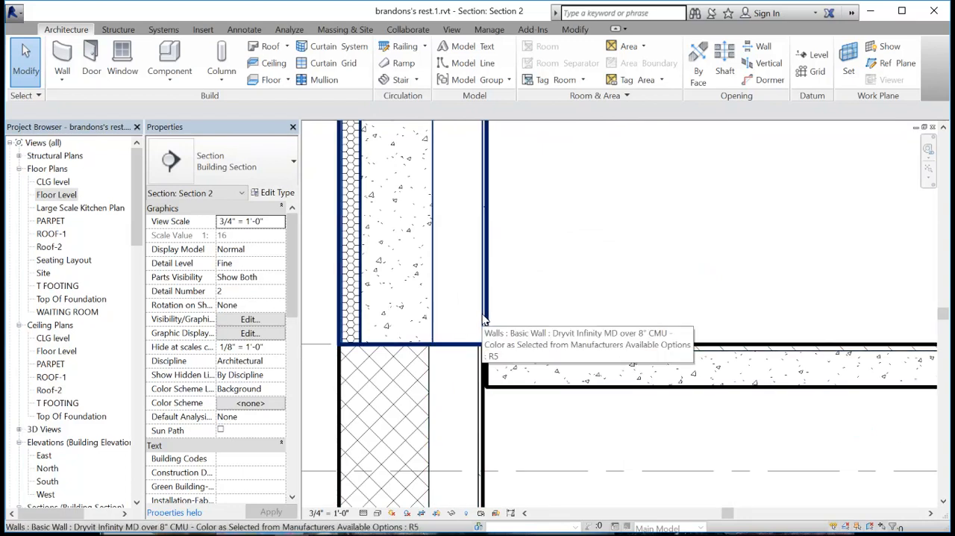
{"action": "scroll", "coordinate": [511, 399], "scroll_direction": "down", "scroll_amount": 3}
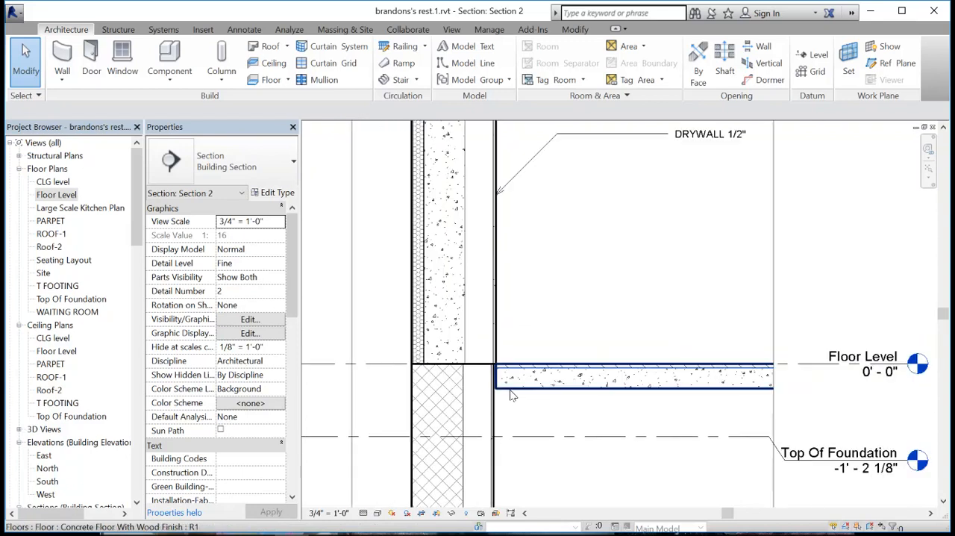
- Lower the inner layer of the Generic - 8" Masonry foundation wall to just below the Top Of Foundation level
{"action": "left_click", "coordinate": [477, 355]}
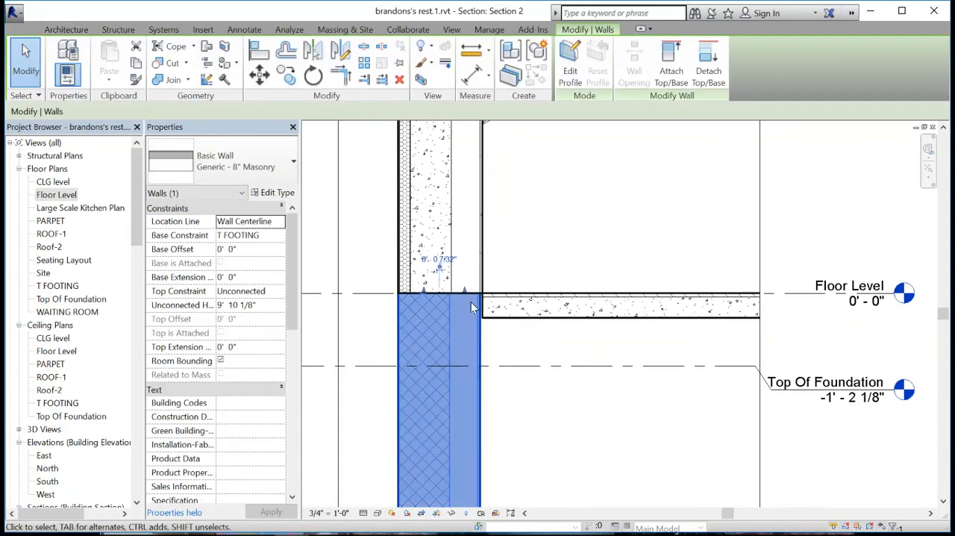
{"action": "left_click_drag", "start_coordinate": [465, 290], "coordinate": [485, 400]}
{"action": "left_click", "coordinate": [412, 330]}
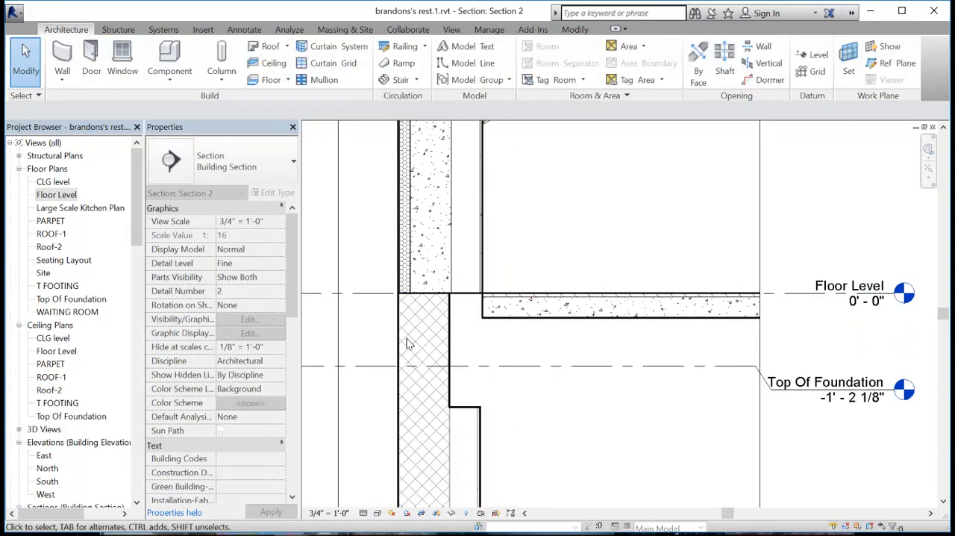
- Open the floor's boundary for editing in the Floor Level plan and set the view scale to 1 1/2" = 1'-0"
{"action": "left_click", "coordinate": [527, 320]}
{"action": "left_click", "coordinate": [575, 75]}
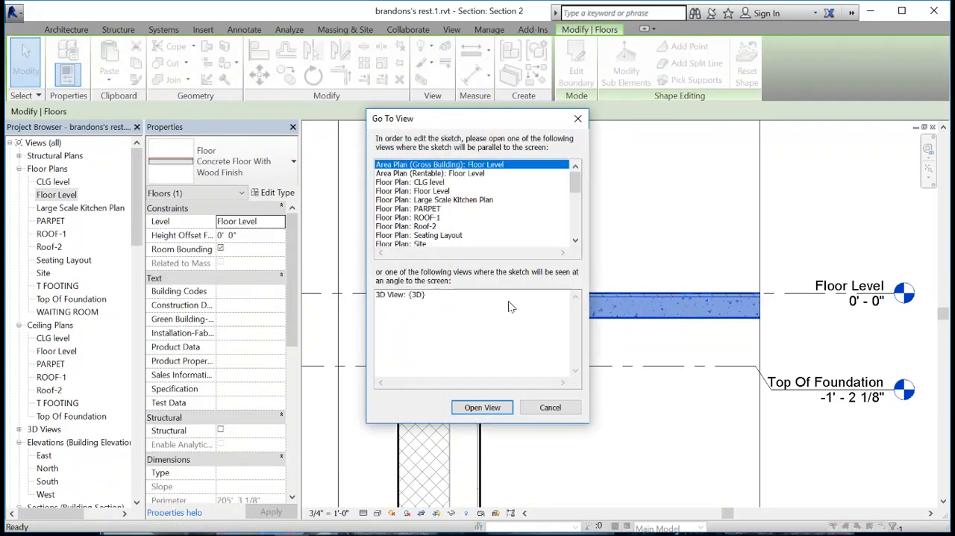
{"action": "double_click", "coordinate": [408, 192]}
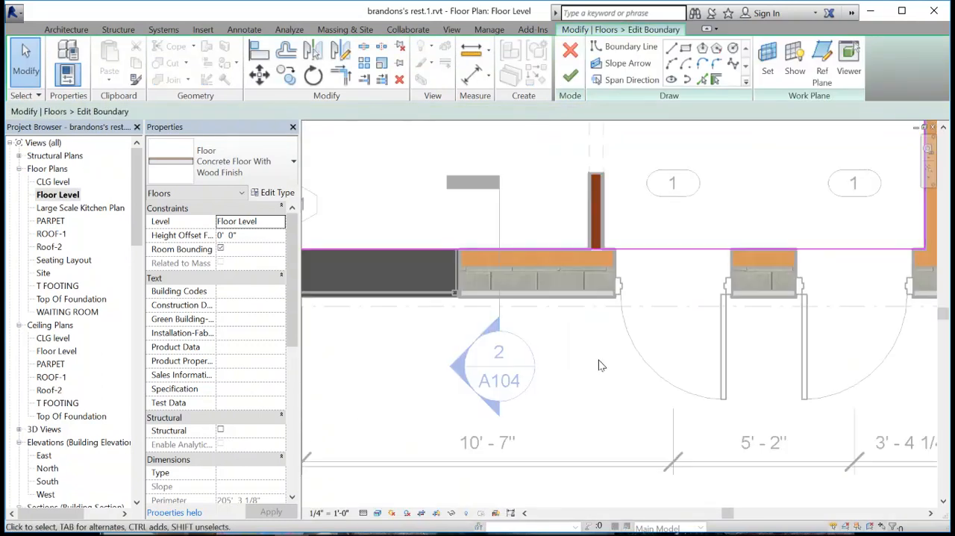
{"action": "scroll", "coordinate": [653, 281], "scroll_direction": "up", "scroll_amount": 3}
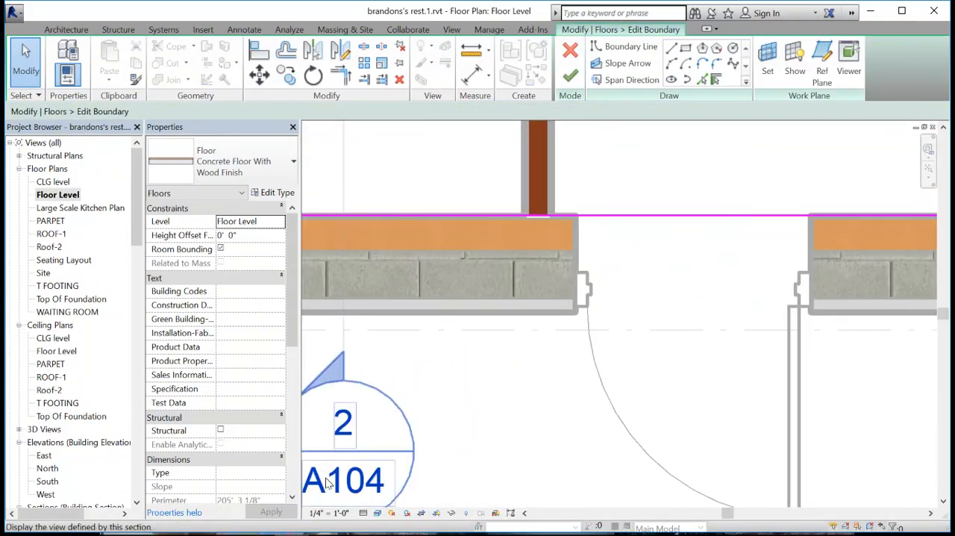
{"action": "left_click", "coordinate": [329, 512]}
{"action": "left_click", "coordinate": [343, 153]}
- Move the front boundary line outward to the masonry's inner face, with a wall offset of -0' 6"
{"action": "scroll", "coordinate": [554, 239], "scroll_direction": "up", "scroll_amount": 2}
{"action": "left_click_drag", "start_coordinate": [618, 206], "coordinate": [619, 273]}
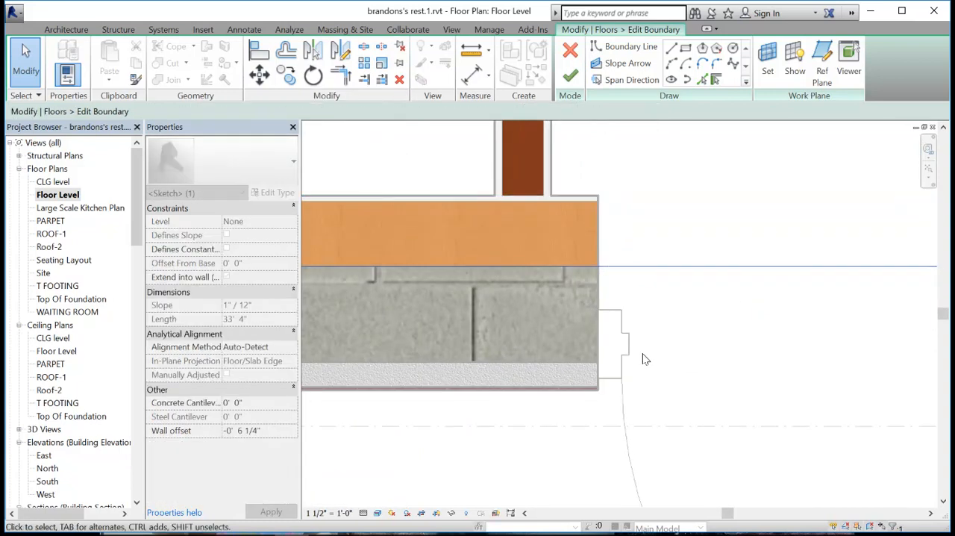
{"action": "scroll", "coordinate": [634, 328], "scroll_direction": "down", "scroll_amount": 3}
{"action": "scroll", "coordinate": [477, 257], "scroll_direction": "down", "scroll_amount": 2}
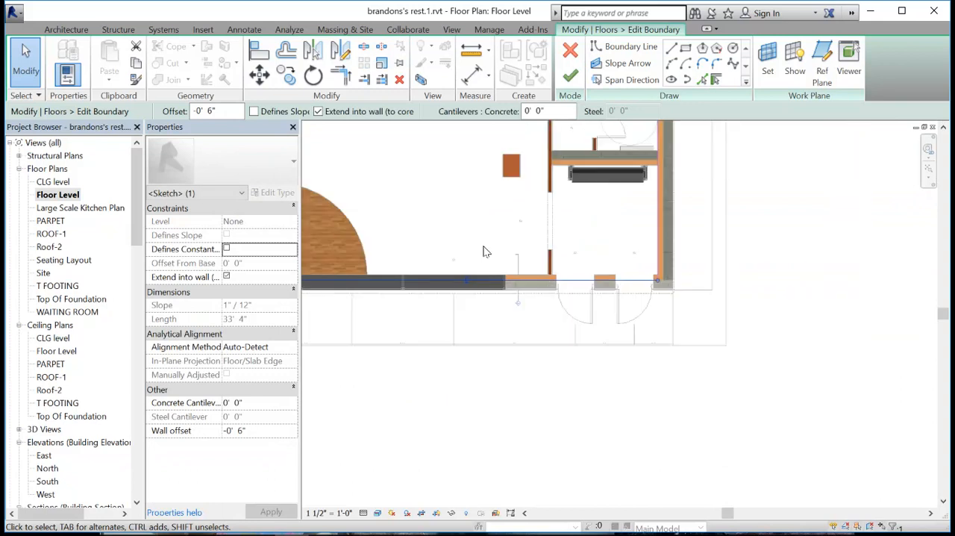
- Move the bar-side boundary line outward to the masonry's inner face, with a wall offset of -0' 6"
{"action": "middle_click_drag", "start_coordinate": [462, 248], "coordinate": [456, 325]}
{"action": "scroll", "coordinate": [634, 326], "scroll_direction": "up", "scroll_amount": 2}
{"action": "scroll", "coordinate": [606, 324], "scroll_direction": "up", "scroll_amount": 2}
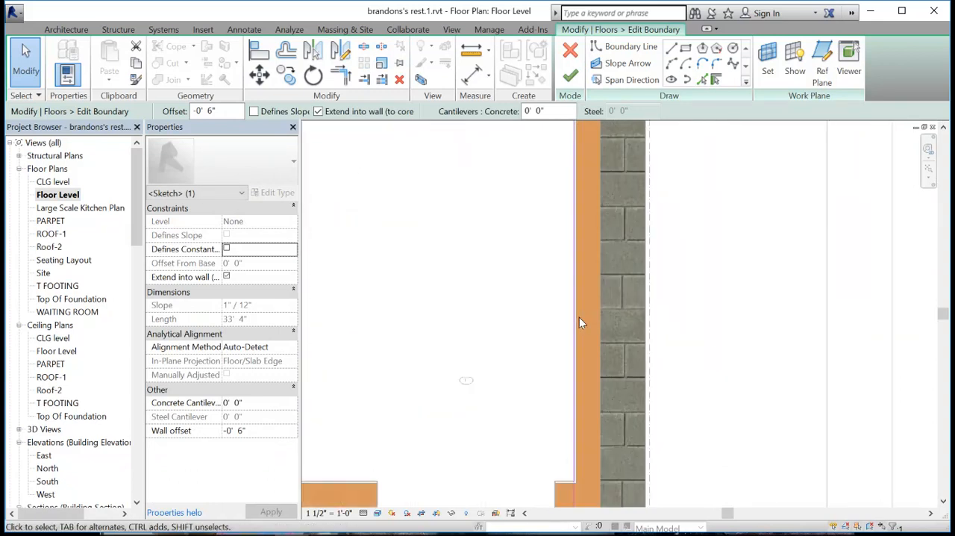
{"action": "left_click_drag", "start_coordinate": [575, 319], "coordinate": [603, 323]}
{"action": "scroll", "coordinate": [612, 320], "scroll_direction": "down", "scroll_amount": 6}
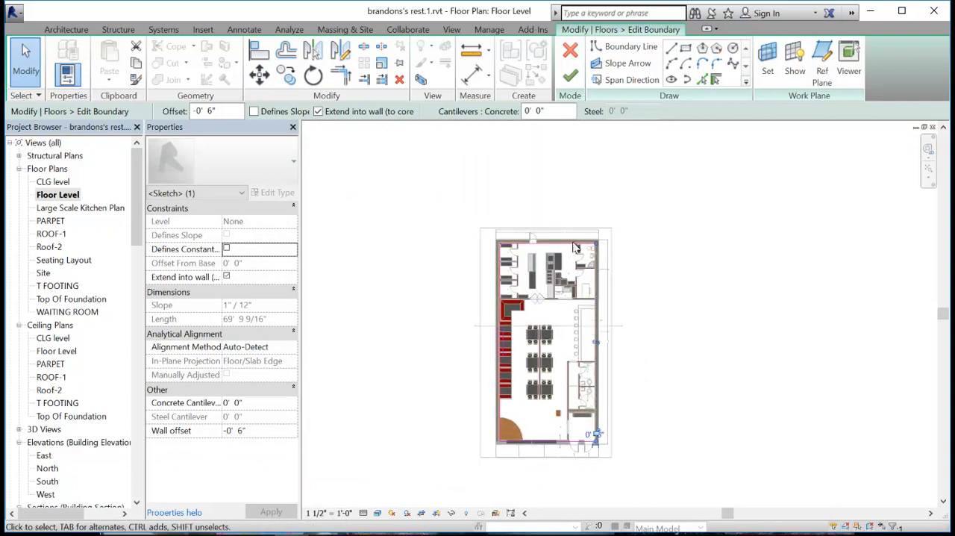
- Move the rear boundary line outward to the masonry's inner face, with a wall offset of -0' 6"
{"action": "scroll", "coordinate": [576, 248], "scroll_direction": "up", "scroll_amount": 7}
{"action": "left_click", "coordinate": [536, 270]}
{"action": "left_click_drag", "start_coordinate": [536, 269], "coordinate": [534, 246]}
{"action": "middle_click_drag", "start_coordinate": [474, 395], "coordinate": [530, 315]}
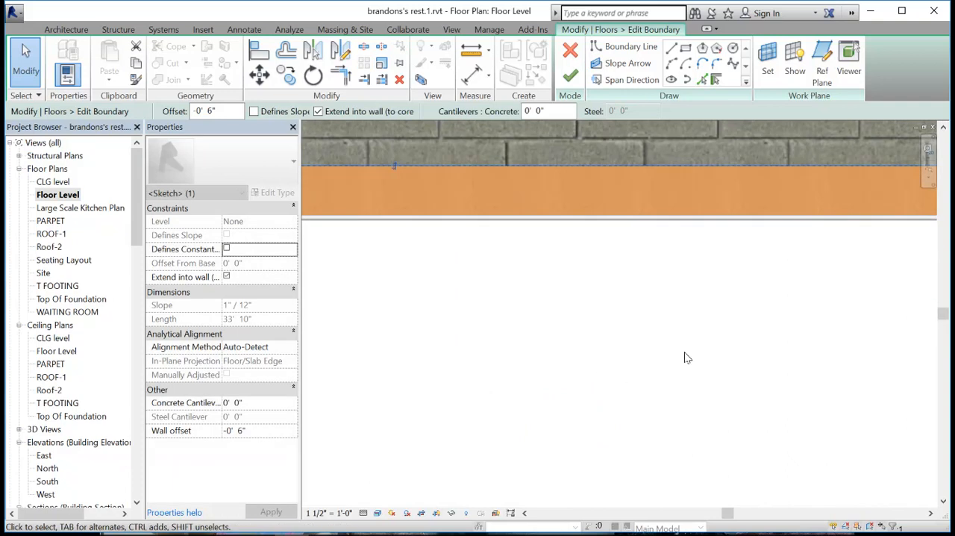
- Move the booth-side boundary line outward to the masonry's inner face, with a wall offset of -0' 6"
{"action": "scroll", "coordinate": [688, 357], "scroll_direction": "down", "scroll_amount": 5}
{"action": "middle_click_drag", "start_coordinate": [420, 375], "coordinate": [906, 303]}
{"action": "scroll", "coordinate": [606, 306], "scroll_direction": "up", "scroll_amount": 4}
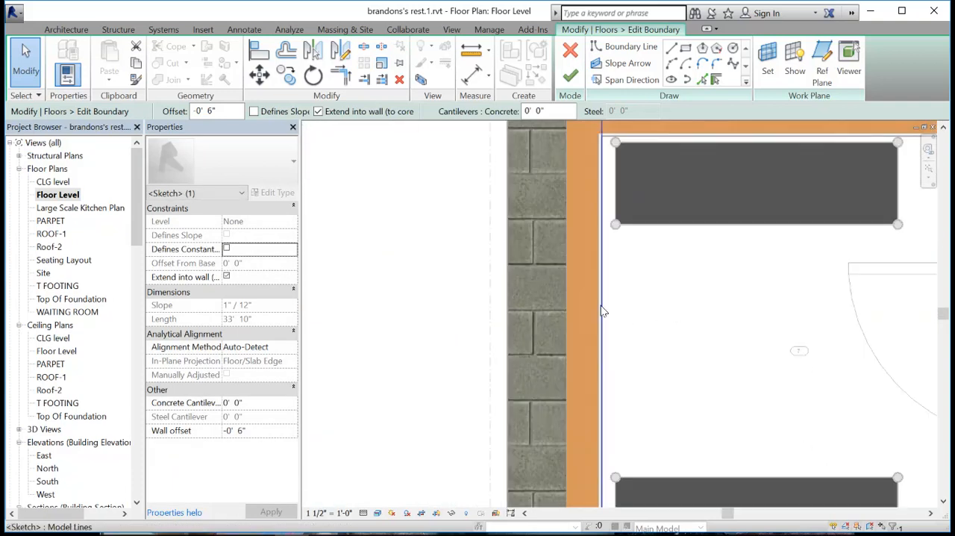
{"action": "left_click_drag", "start_coordinate": [603, 312], "coordinate": [566, 313]}
{"action": "scroll", "coordinate": [661, 362], "scroll_direction": "down", "scroll_amount": 5}
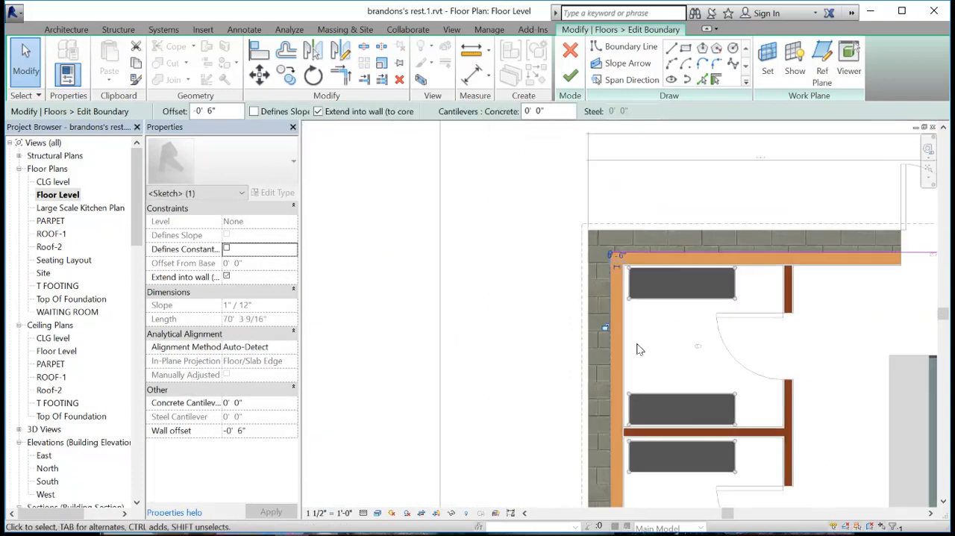
- Finish editing the extended floor boundary, decline joining it with the overlapping walls, and deselect the floor
{"action": "left_click", "coordinate": [570, 76]}
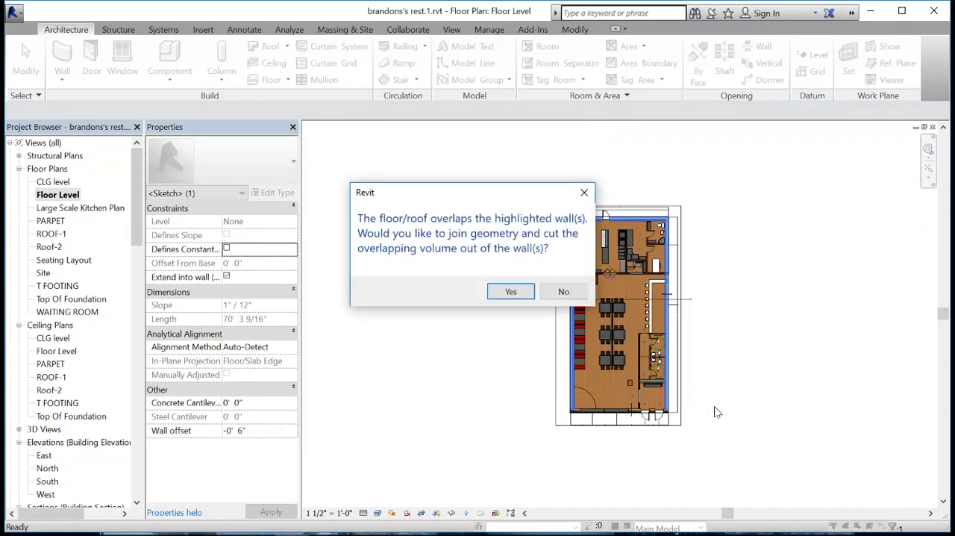
{"action": "left_click", "coordinate": [568, 291]}
{"action": "left_click", "coordinate": [523, 330]}
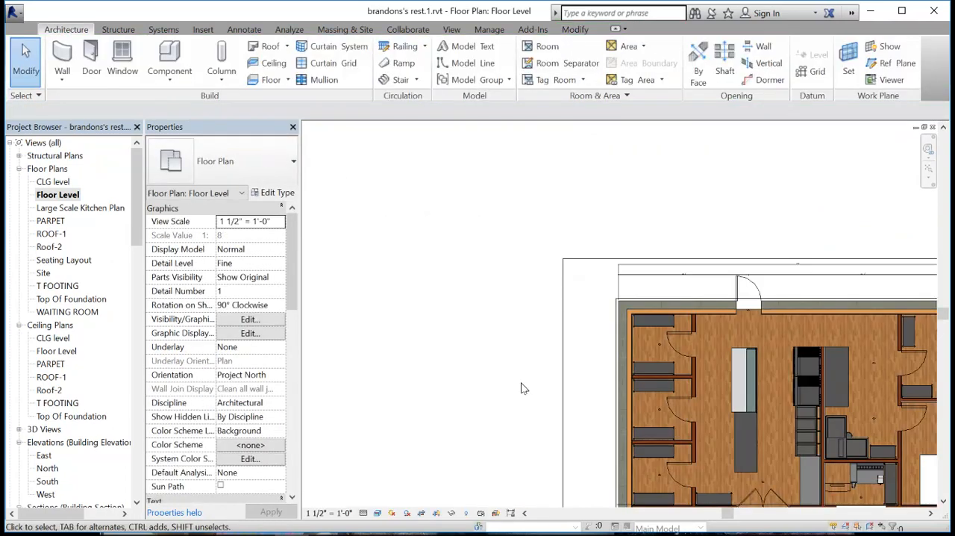
- Set the Floor Level plan's view scale to 1/4" = 1'-0"
{"action": "middle_click_drag", "start_coordinate": [514, 381], "coordinate": [424, 144]}
{"action": "middle_click_drag", "start_coordinate": [471, 332], "coordinate": [436, 97]}
{"action": "scroll", "coordinate": [549, 366], "scroll_direction": "down", "scroll_amount": 2}
{"action": "middle_click_drag", "start_coordinate": [625, 418], "coordinate": [589, 275]}
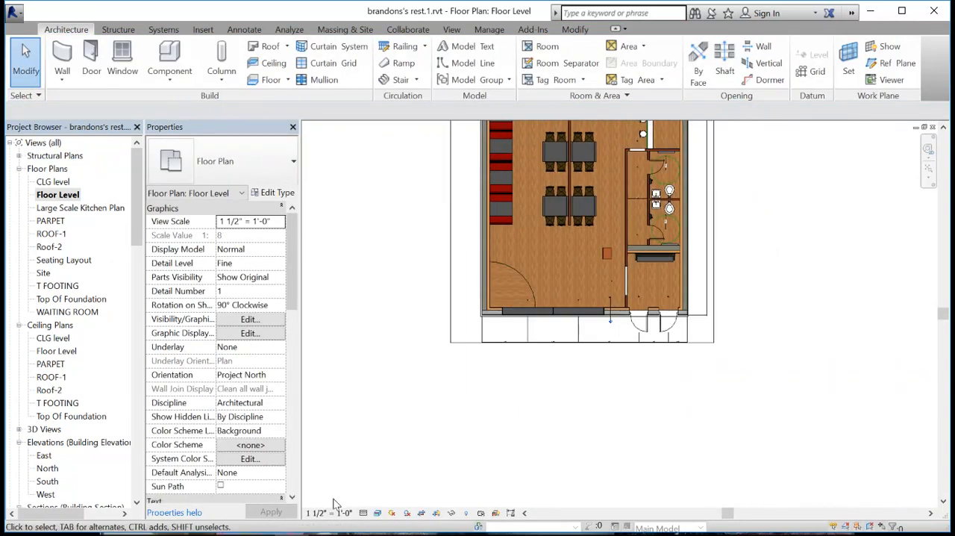
{"action": "left_click", "coordinate": [336, 515]}
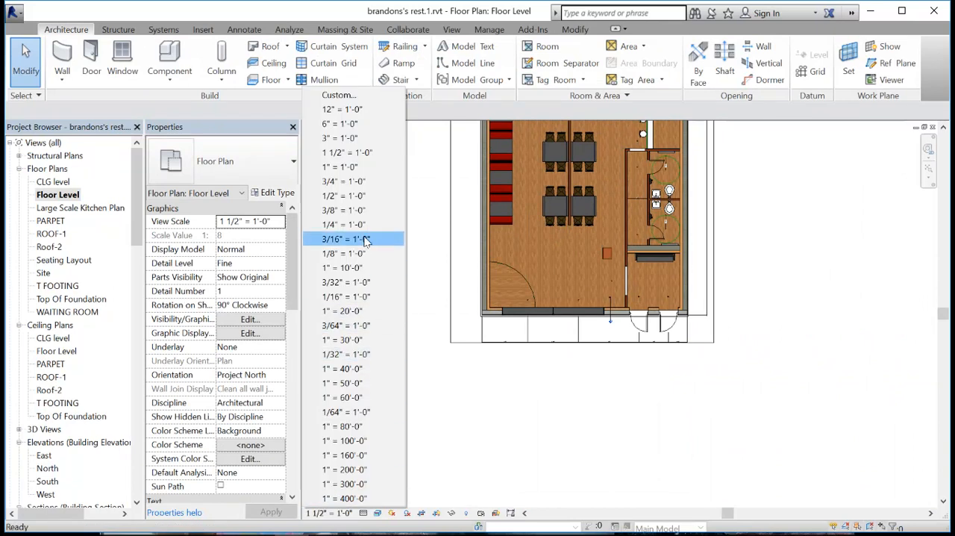
{"action": "left_click", "coordinate": [361, 224]}
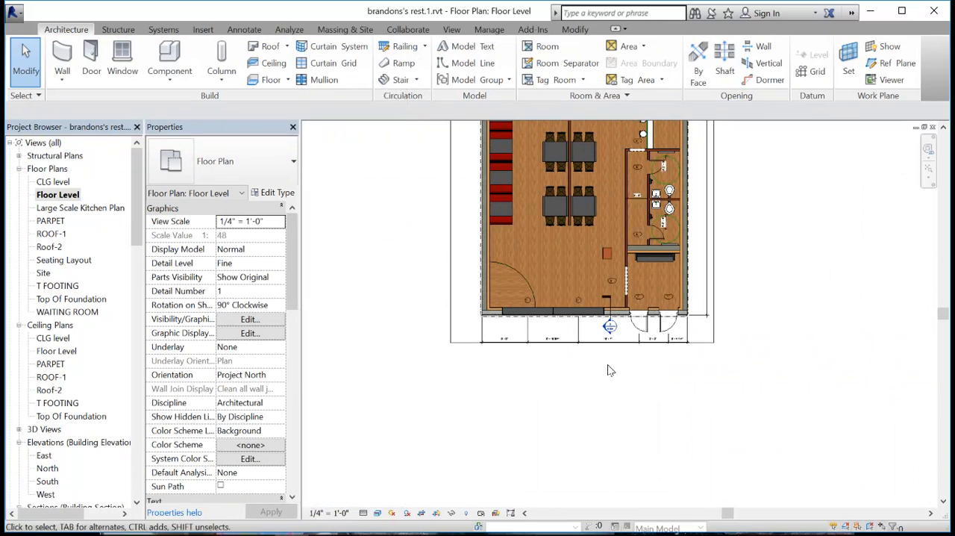
- Open Section 2 from the plan and check where the edge of the concrete floor meets the masonry foundation wall
{"action": "scroll", "coordinate": [631, 326], "scroll_direction": "up", "scroll_amount": 5}
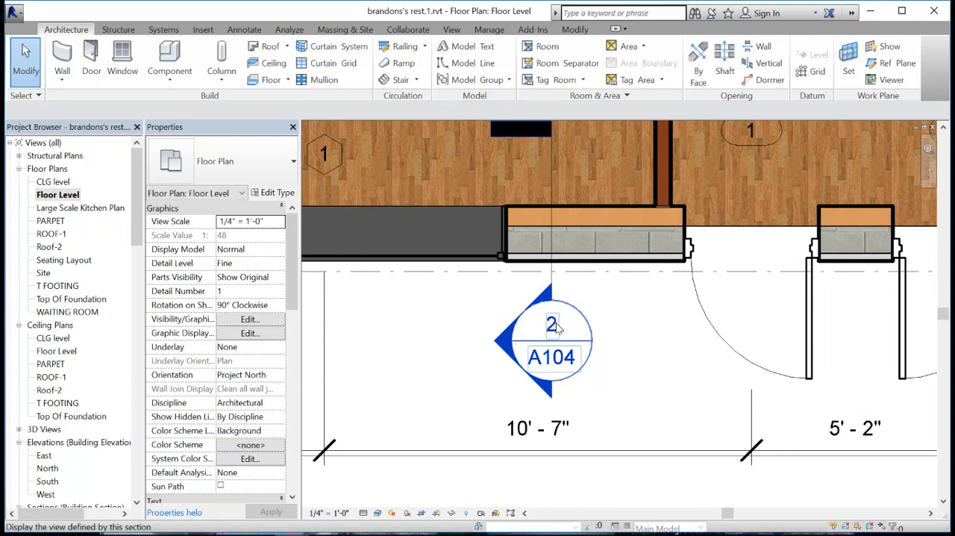
{"action": "double_click", "coordinate": [558, 329]}
{"action": "scroll", "coordinate": [463, 323], "scroll_direction": "up", "scroll_amount": 5}
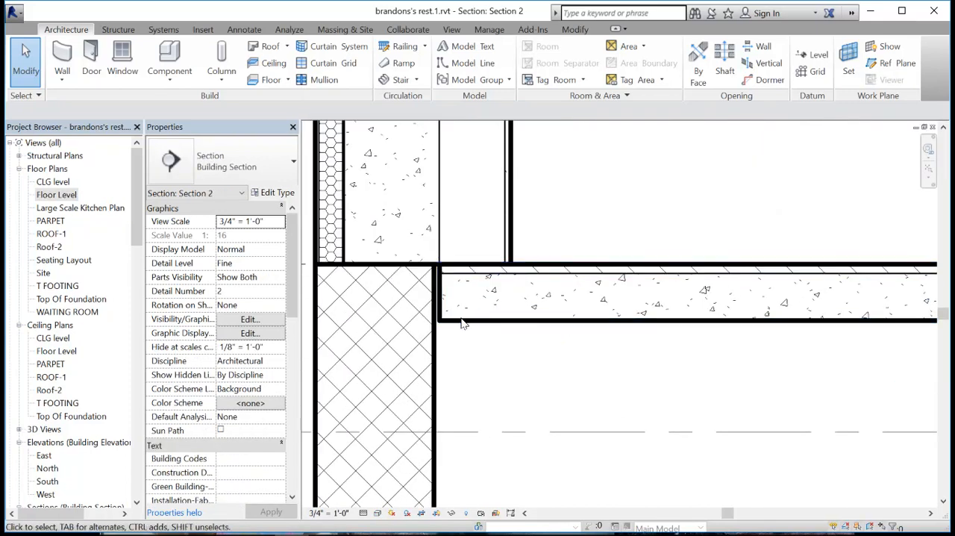
{"action": "left_click", "coordinate": [424, 324]}
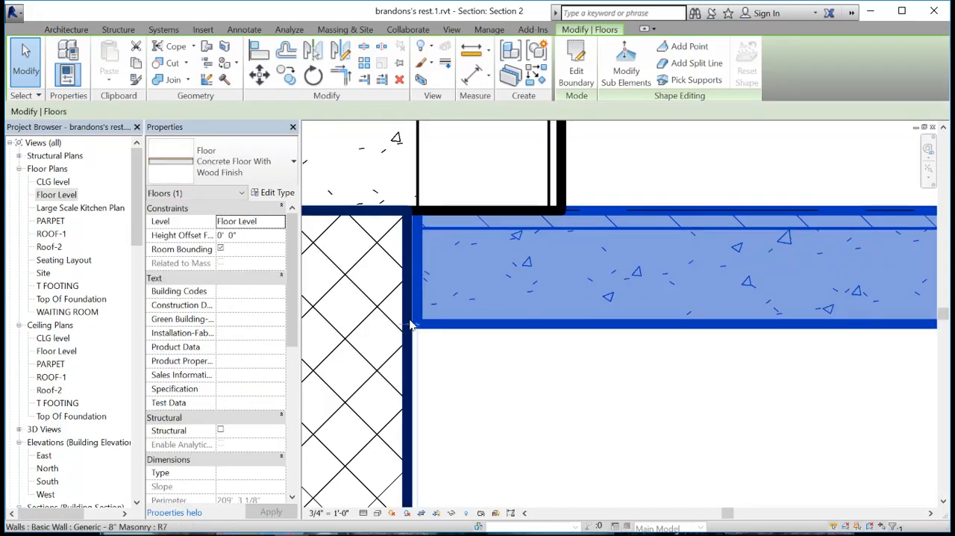
{"action": "scroll", "coordinate": [441, 326], "scroll_direction": "down", "scroll_amount": 5}
{"action": "middle_click_drag", "start_coordinate": [486, 366], "coordinate": [486, 314]}
{"action": "scroll", "coordinate": [493, 308], "scroll_direction": "down", "scroll_amount": 3}
{"action": "left_click", "coordinate": [527, 320]}
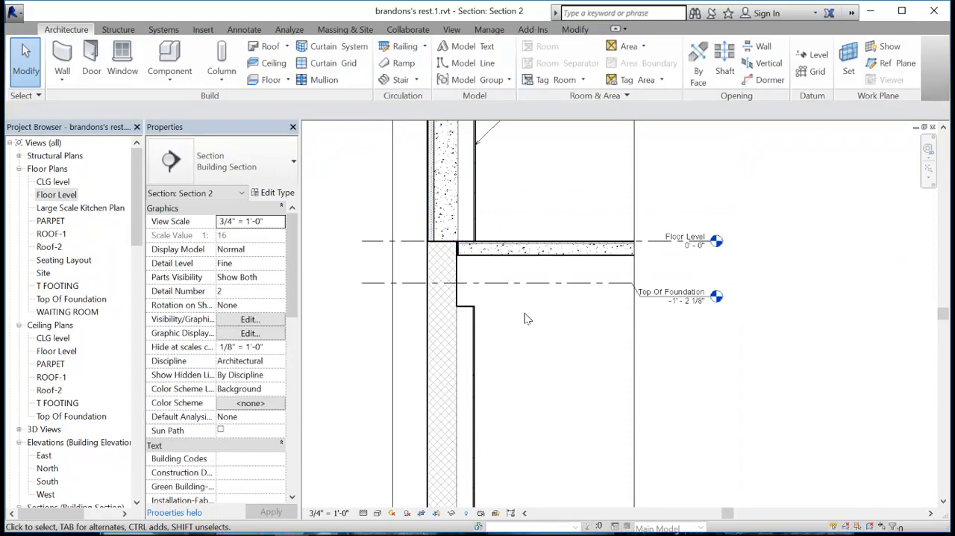
{"action": "left_click", "coordinate": [542, 254]}
{"action": "scroll", "coordinate": [418, 193], "scroll_direction": "up", "scroll_amount": 1}
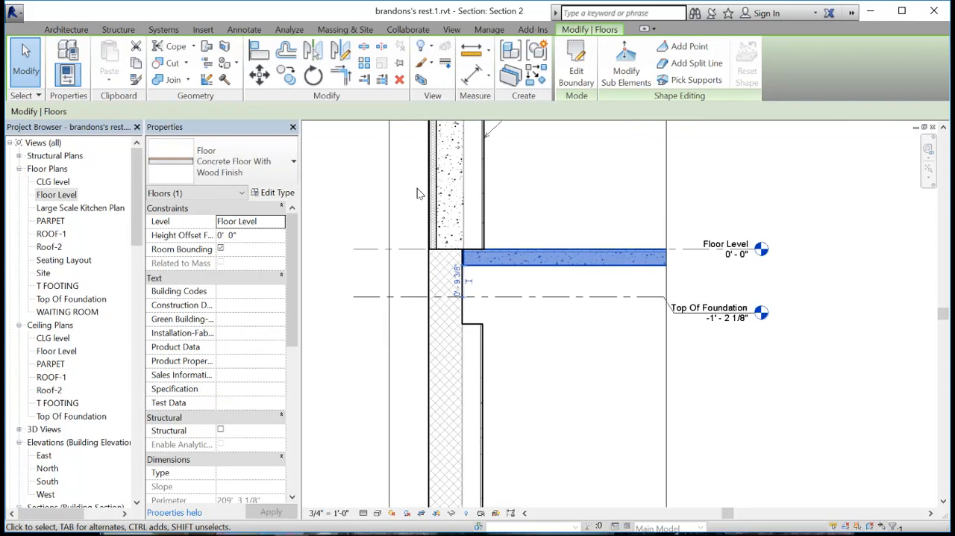
- Align the top of the floor's concrete layer with the Floor Level line, so the wood finish sits above it
{"action": "scroll", "coordinate": [526, 189], "scroll_direction": "up", "scroll_amount": 4}
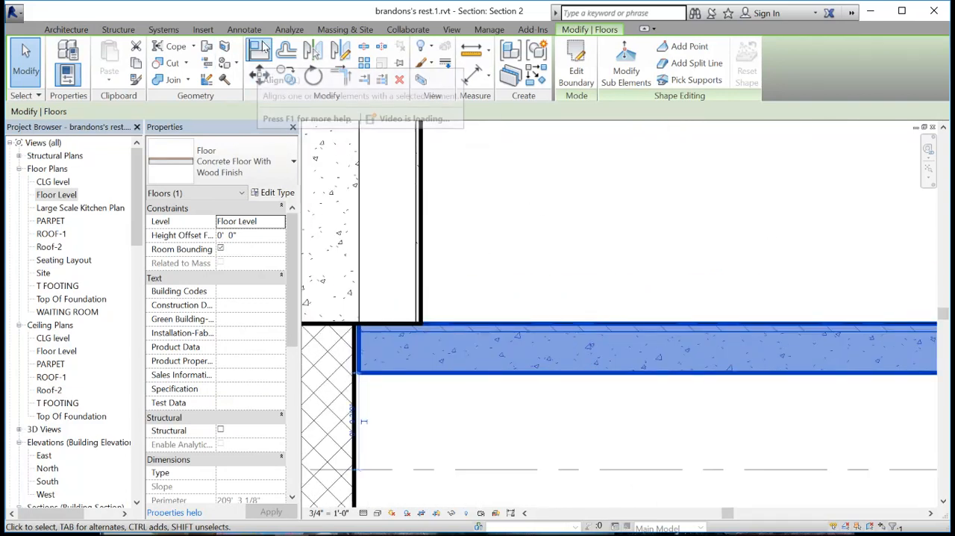
{"action": "left_click", "coordinate": [259, 50]}
{"action": "mouse_move", "coordinate": [571, 391]}
{"action": "middle_mouse_down"}
{"action": "mouse_move", "coordinate": [420, 390]}
{"action": "mouse_move", "coordinate": [230, 358]}
{"action": "middle_mouse_up"}
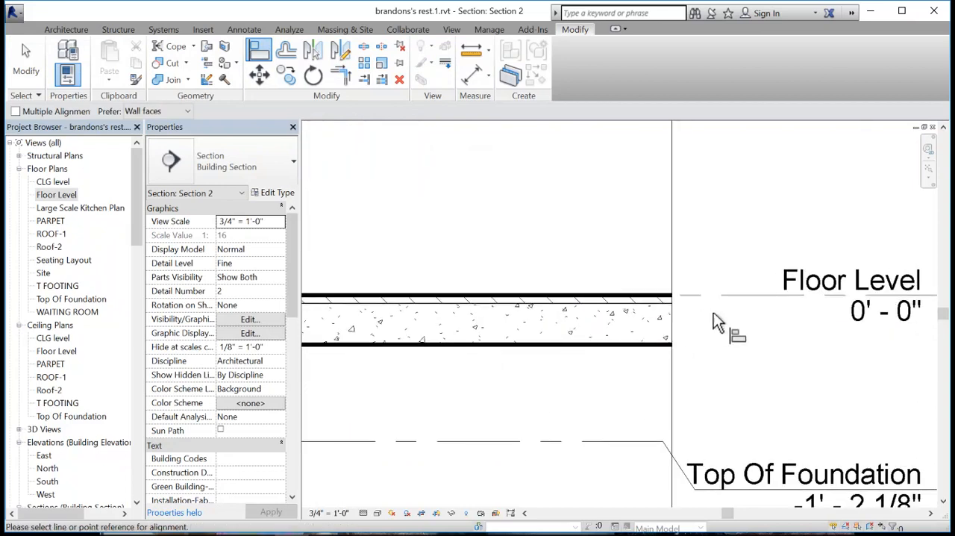
{"action": "left_click", "coordinate": [707, 297]}
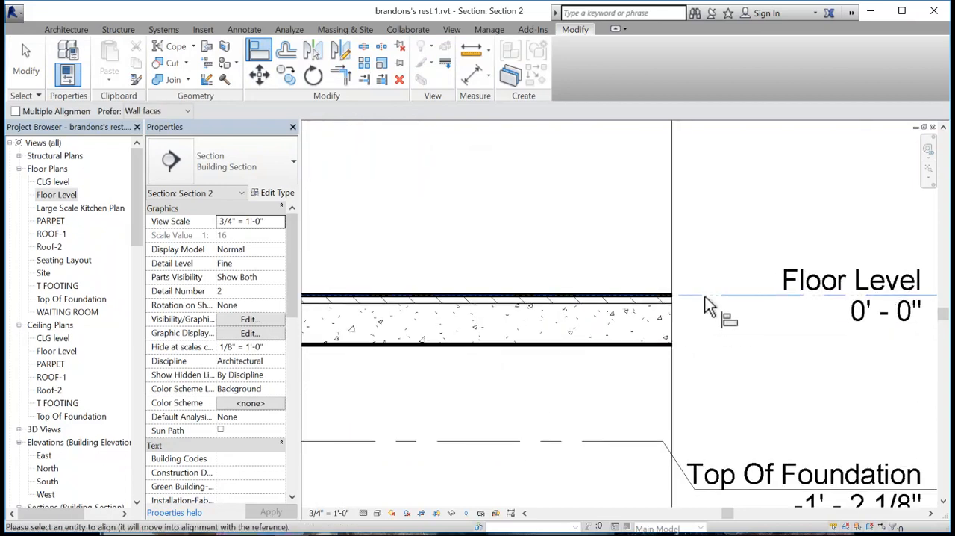
{"action": "left_click", "coordinate": [651, 303]}
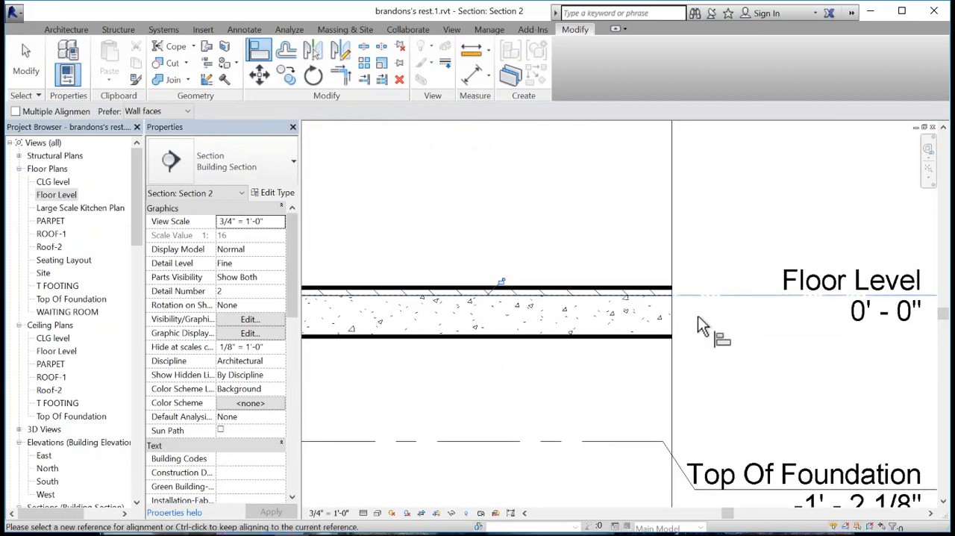
{"action": "middle_click_drag", "start_coordinate": [478, 237], "coordinate": [544, 214]}
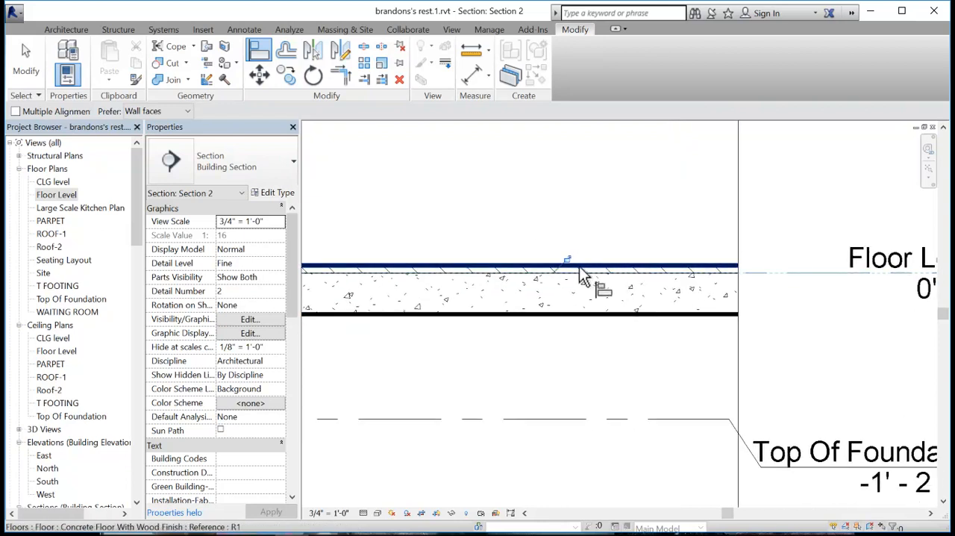
{"action": "middle_click_drag", "start_coordinate": [864, 320], "coordinate": [550, 324]}
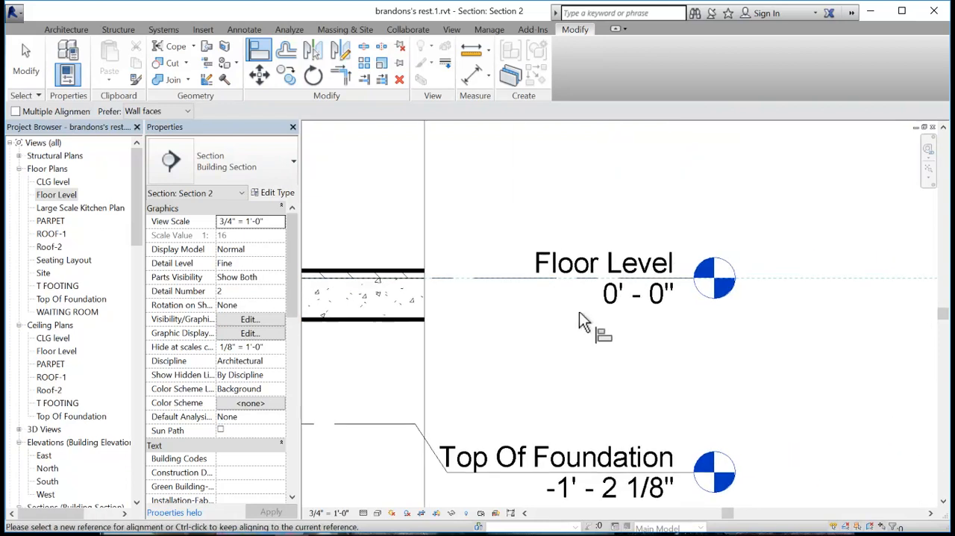
{"action": "scroll", "coordinate": [577, 300], "scroll_direction": "down", "scroll_amount": 2}
{"action": "middle_click_drag", "start_coordinate": [425, 335], "coordinate": [660, 309]}
{"action": "middle_click_drag", "start_coordinate": [506, 333], "coordinate": [619, 318]}
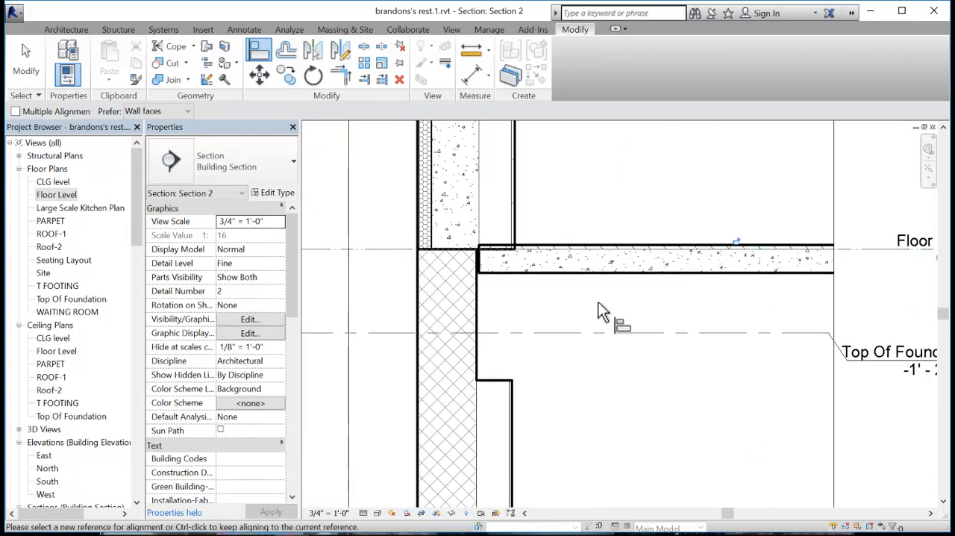
{"action": "key", "text": "Escape"}
{"action": "key", "text": "Escape"}
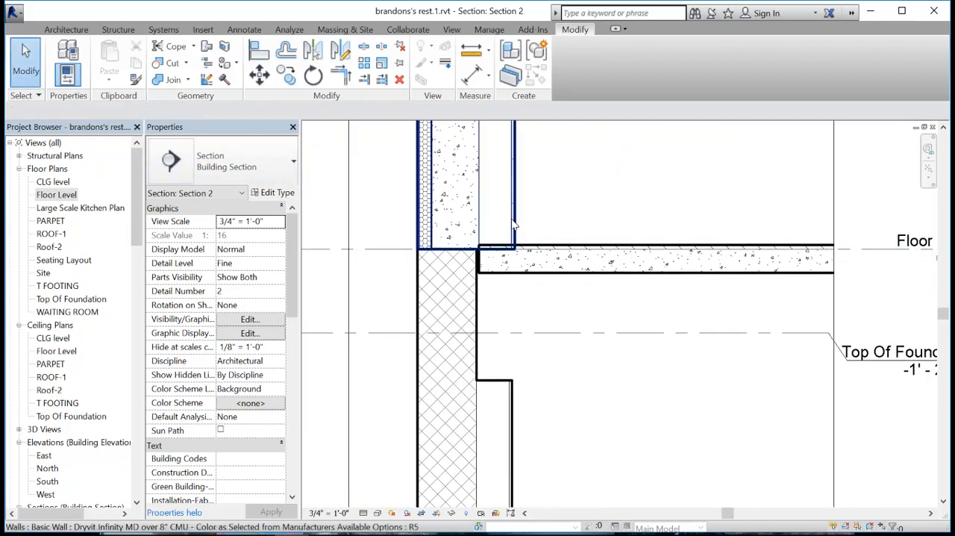
- Open the layer assembly of the Dryvit Infinity MD over 8" CMU wall type and start modifying its vertical structure
{"action": "left_click", "coordinate": [499, 247]}
{"action": "scroll", "coordinate": [486, 250], "scroll_direction": "down", "scroll_amount": 2}
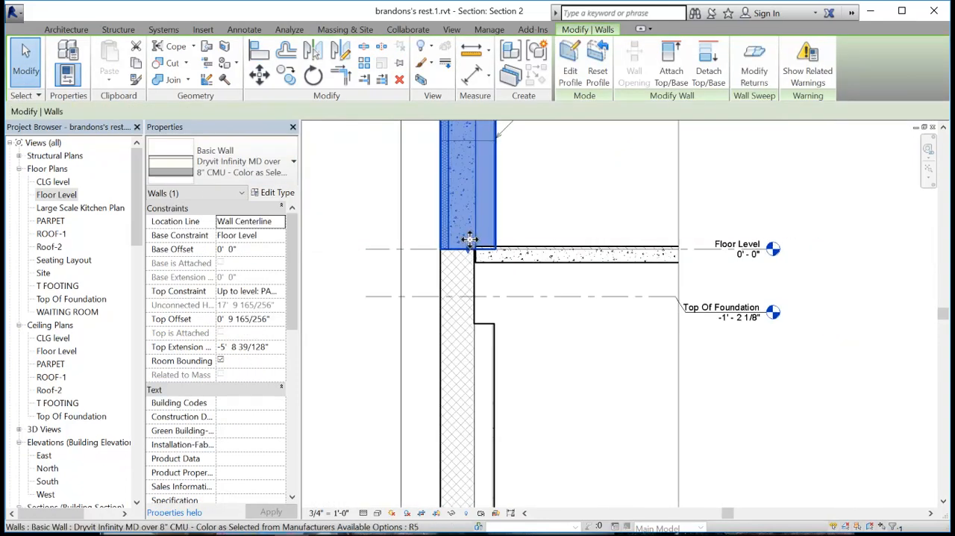
{"action": "scroll", "coordinate": [476, 293], "scroll_direction": "up", "scroll_amount": 3}
{"action": "scroll", "coordinate": [463, 232], "scroll_direction": "up", "scroll_amount": 2}
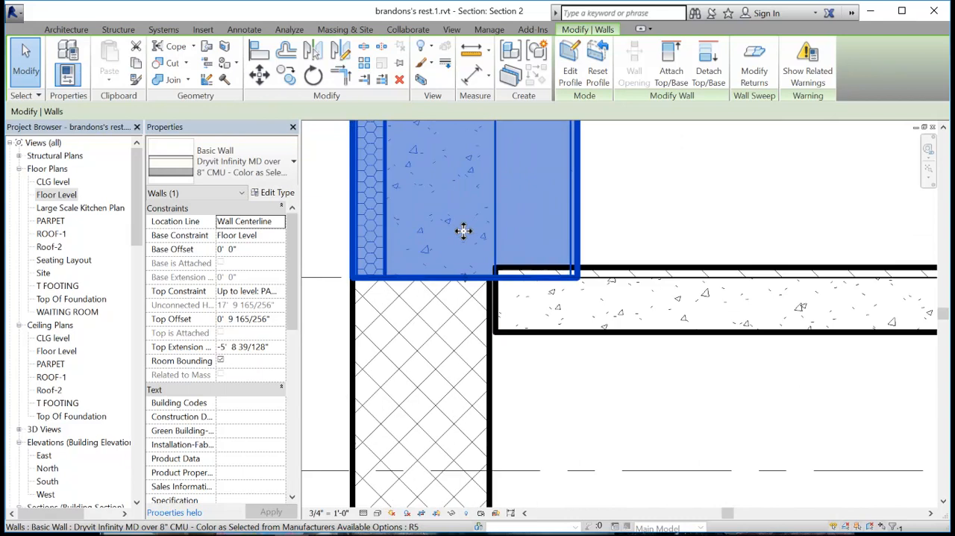
{"action": "left_click", "coordinate": [277, 194]}
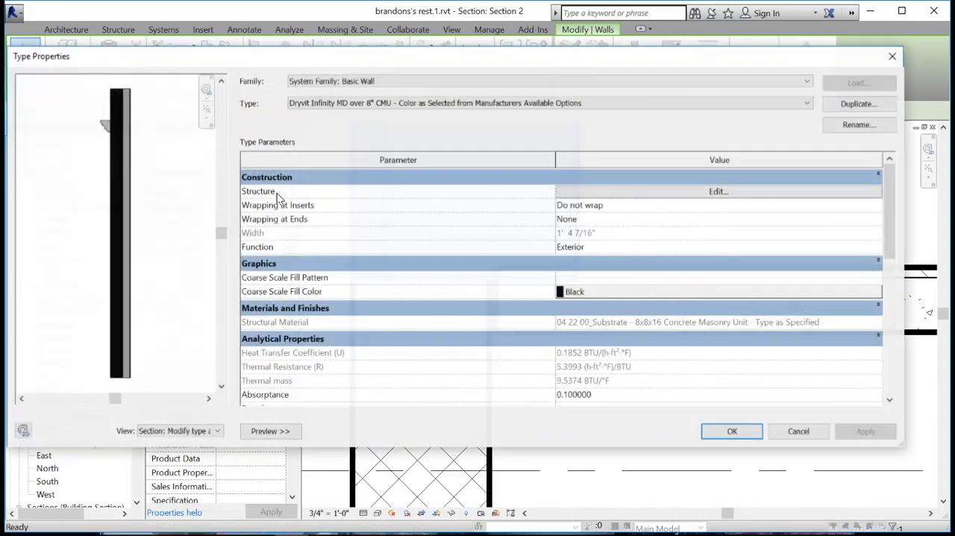
{"action": "left_click", "coordinate": [727, 196]}
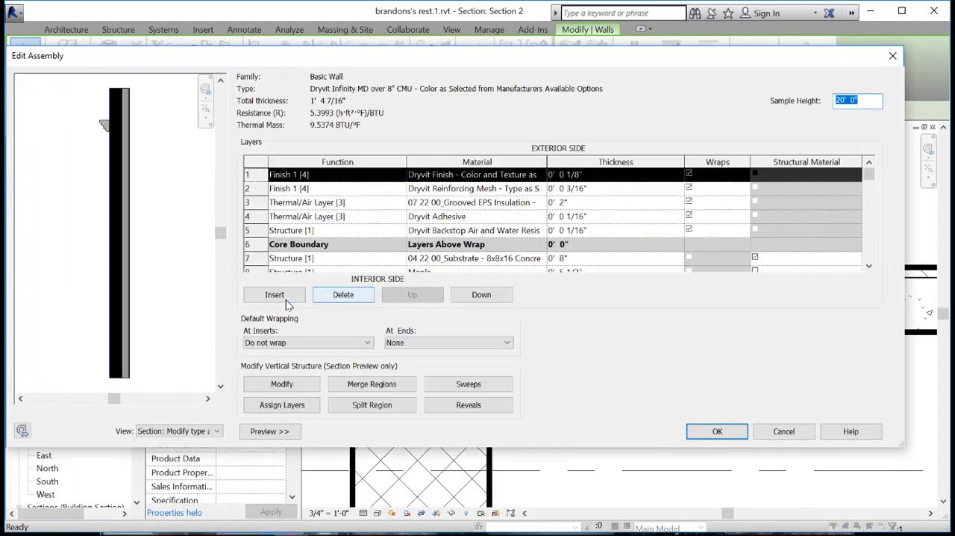
{"action": "left_click", "coordinate": [282, 385]}
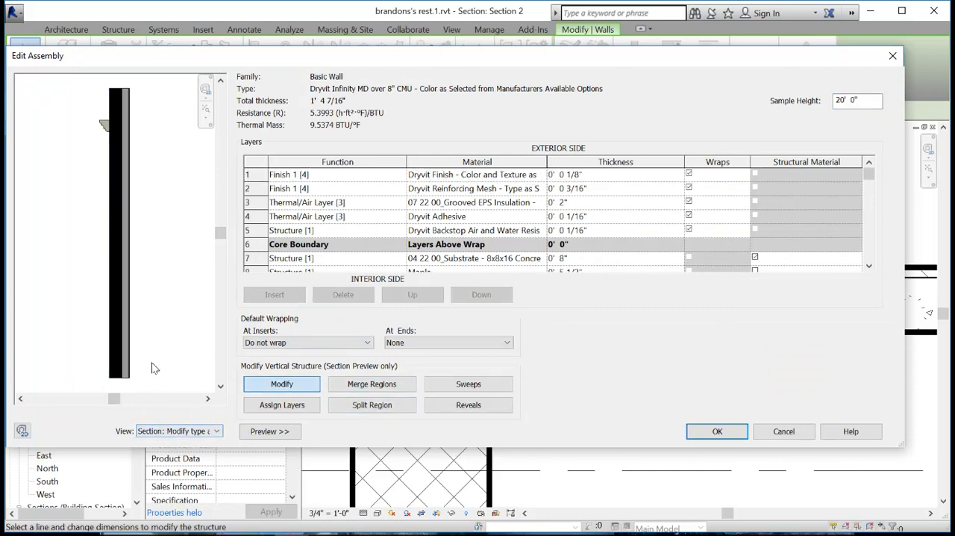
- Unlock the bottom edges of the two interior-side layers beyond the CMU core and accept the wall type changes
{"action": "scroll", "coordinate": [139, 384], "scroll_direction": "up", "scroll_amount": 5}
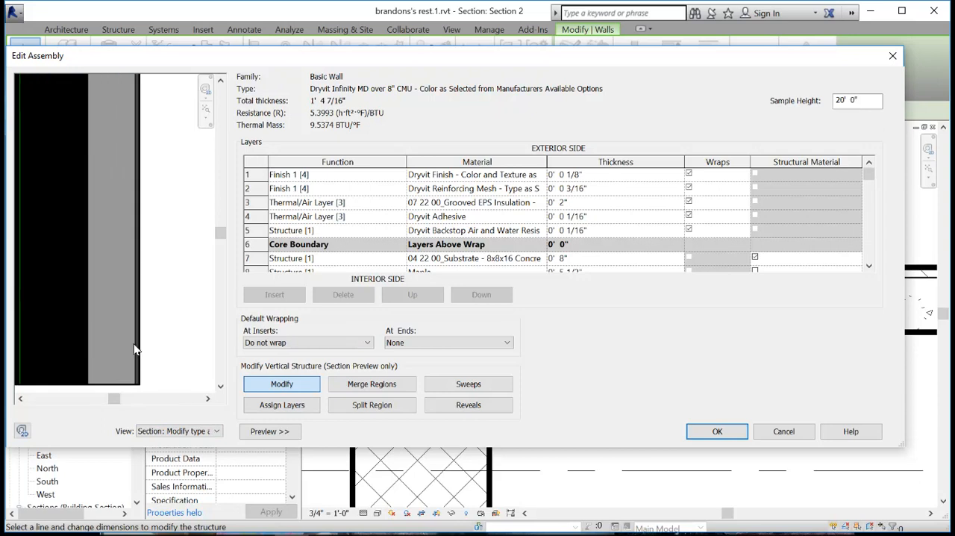
{"action": "scroll", "coordinate": [207, 394], "scroll_direction": "down", "scroll_amount": 2}
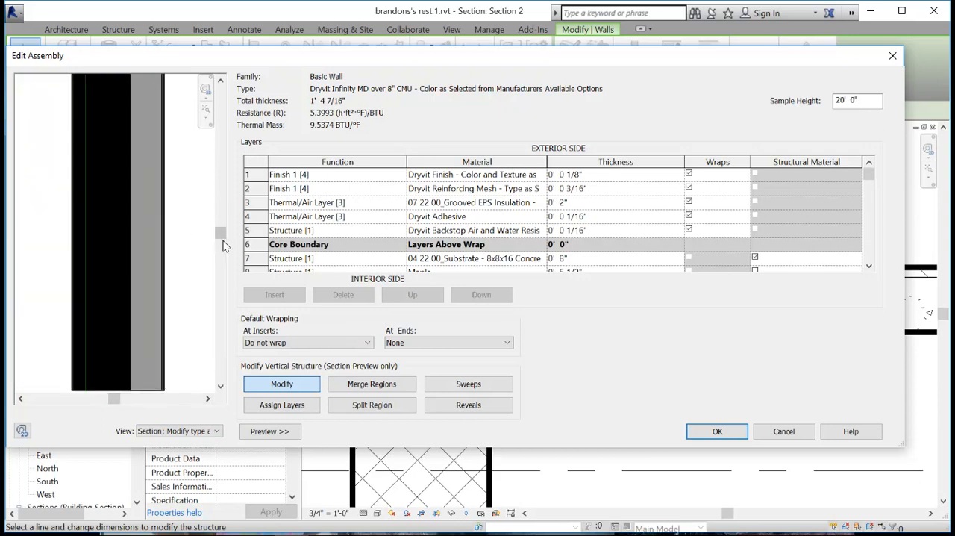
{"action": "left_click_drag", "start_coordinate": [224, 243], "coordinate": [219, 292]}
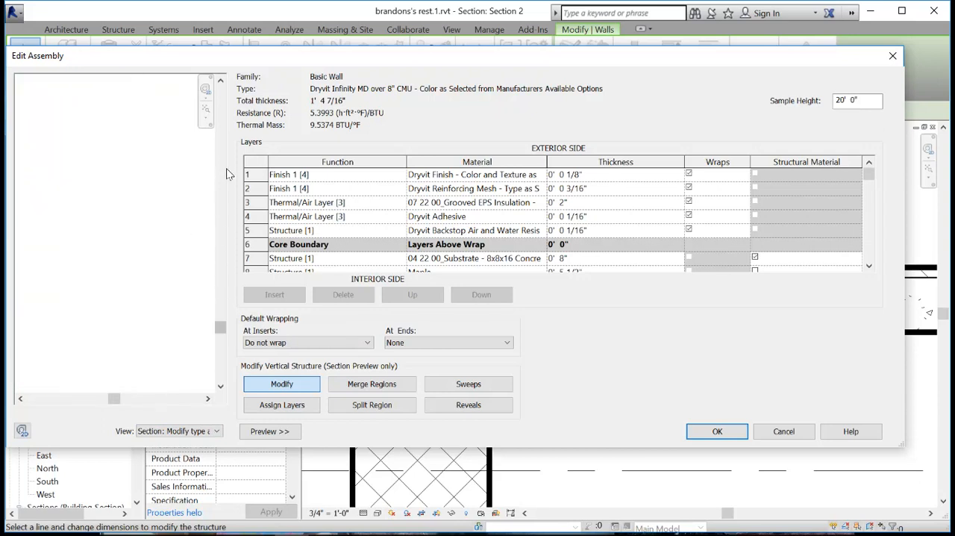
{"action": "left_click_drag", "start_coordinate": [219, 333], "coordinate": [219, 295]}
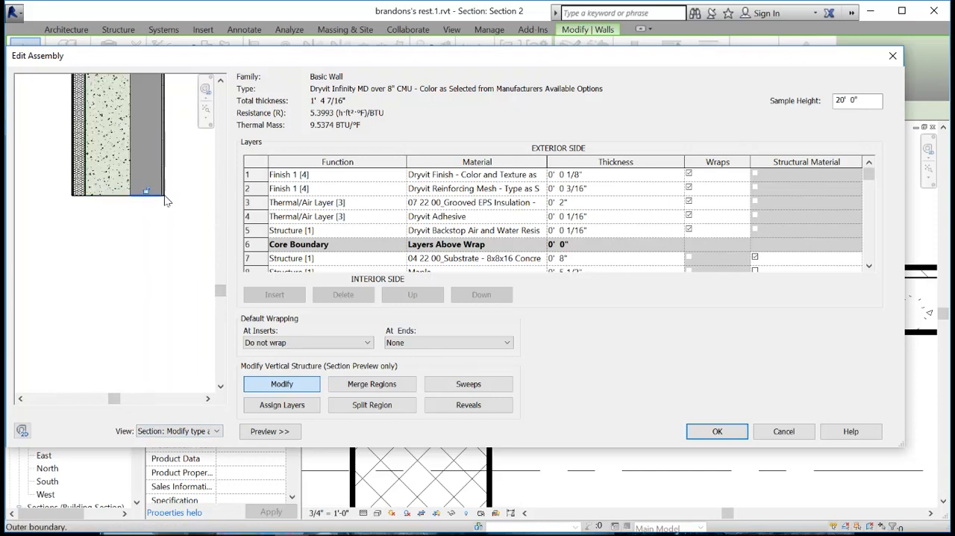
{"action": "scroll", "coordinate": [165, 208], "scroll_direction": "up", "scroll_amount": 2}
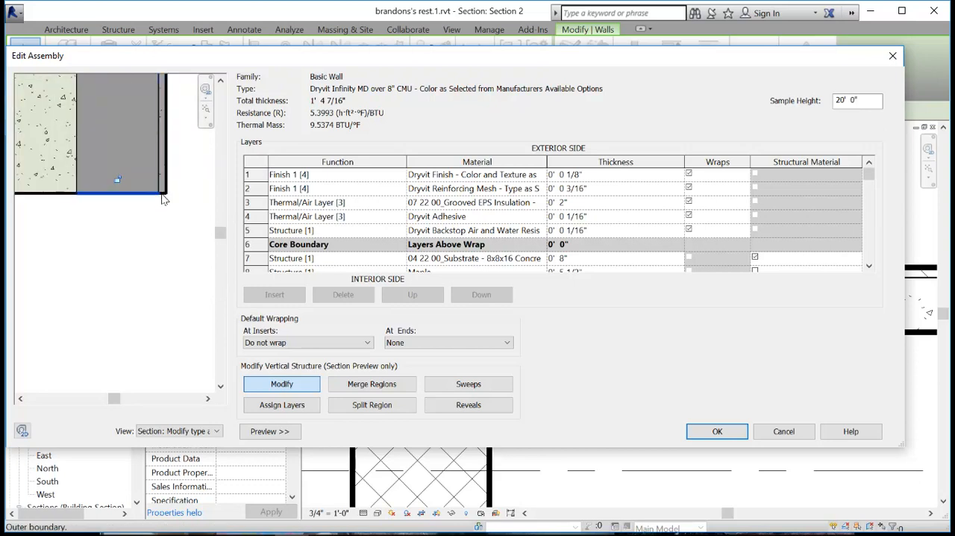
{"action": "left_click", "coordinate": [165, 195]}
{"action": "left_click", "coordinate": [163, 181]}
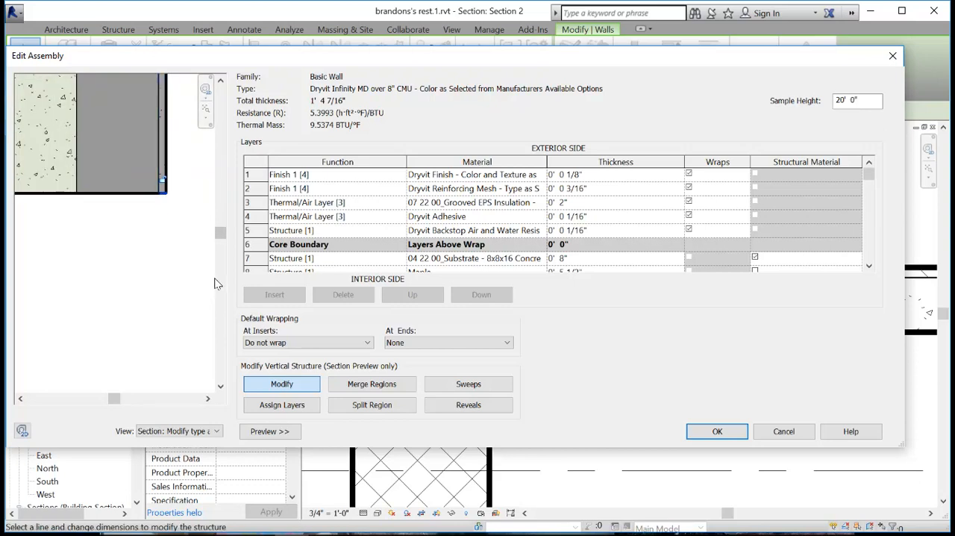
{"action": "left_click", "coordinate": [718, 432]}
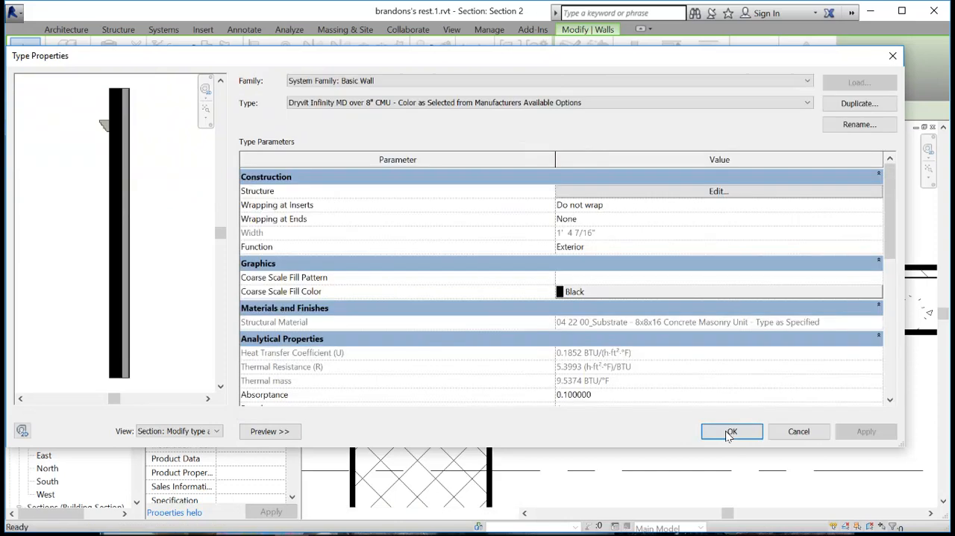
{"action": "left_click", "coordinate": [727, 433]}
- Raise the base of the wall's unlocked interior layers to the top of the wood floor finish, and deselect the wall
{"action": "left_click_drag", "start_coordinate": [536, 280], "coordinate": [534, 265]}
{"action": "left_click", "coordinate": [606, 226]}
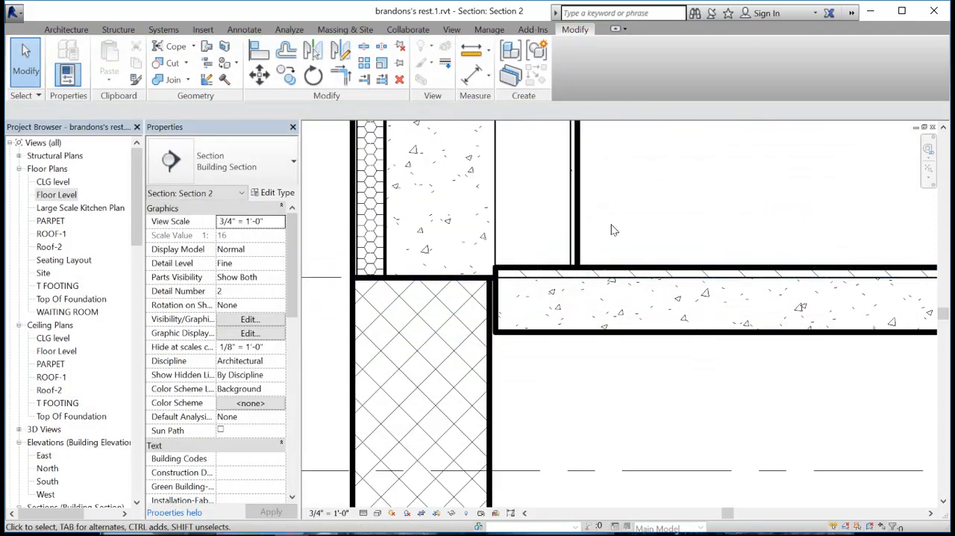
{"action": "scroll", "coordinate": [607, 226], "scroll_direction": "down", "scroll_amount": 3}
{"action": "scroll", "coordinate": [619, 343], "scroll_direction": "down", "scroll_amount": 1}
{"action": "middle_click_drag", "start_coordinate": [618, 345], "coordinate": [618, 312]}
{"action": "scroll", "coordinate": [631, 401], "scroll_direction": "down", "scroll_amount": 4}
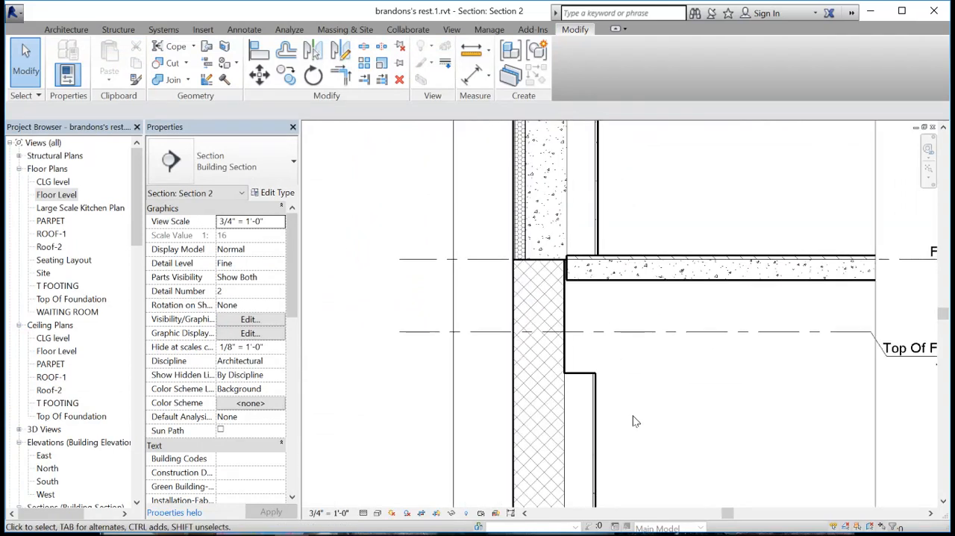
{"action": "middle_click_drag", "start_coordinate": [650, 385], "coordinate": [603, 398]}
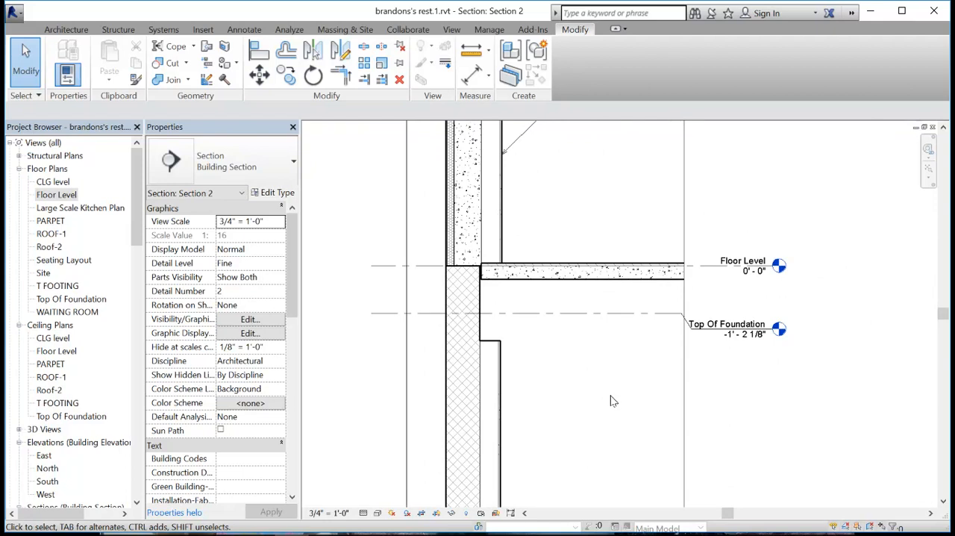
- Inspect the Top Of Foundation level and the properties of the Generic - 8" Masonry foundation wall in Section 2
{"action": "left_click", "coordinate": [566, 314]}
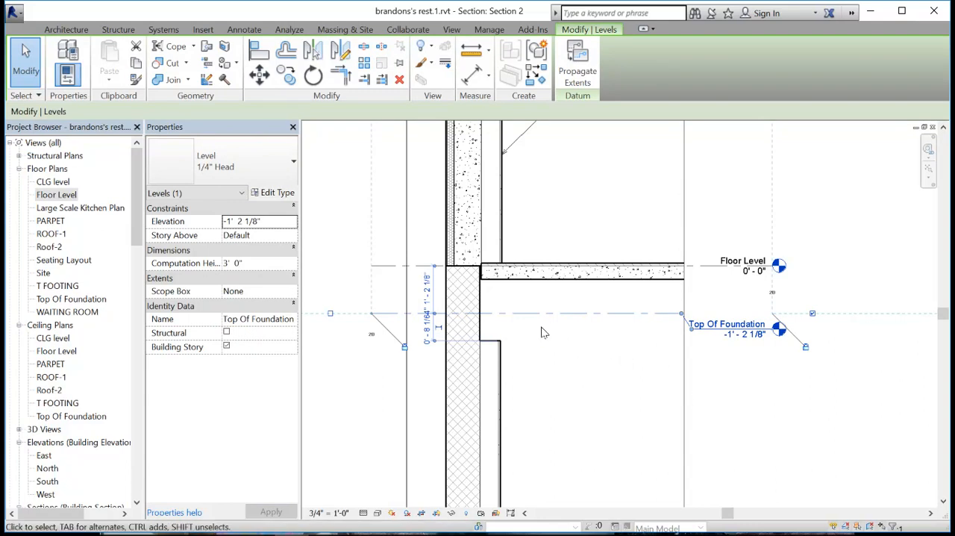
{"action": "left_click", "coordinate": [481, 368]}
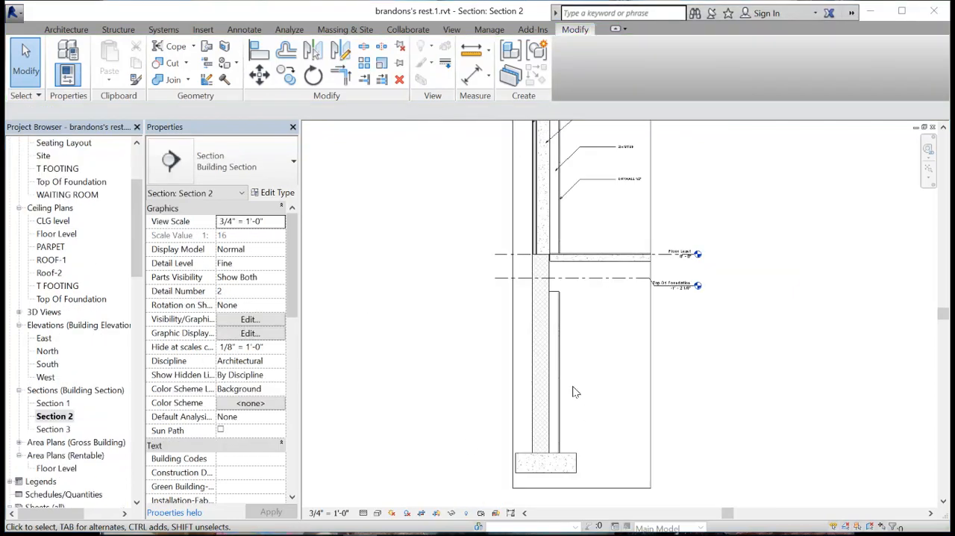
{"action": "scroll", "coordinate": [588, 498], "scroll_direction": "up", "scroll_amount": 1}
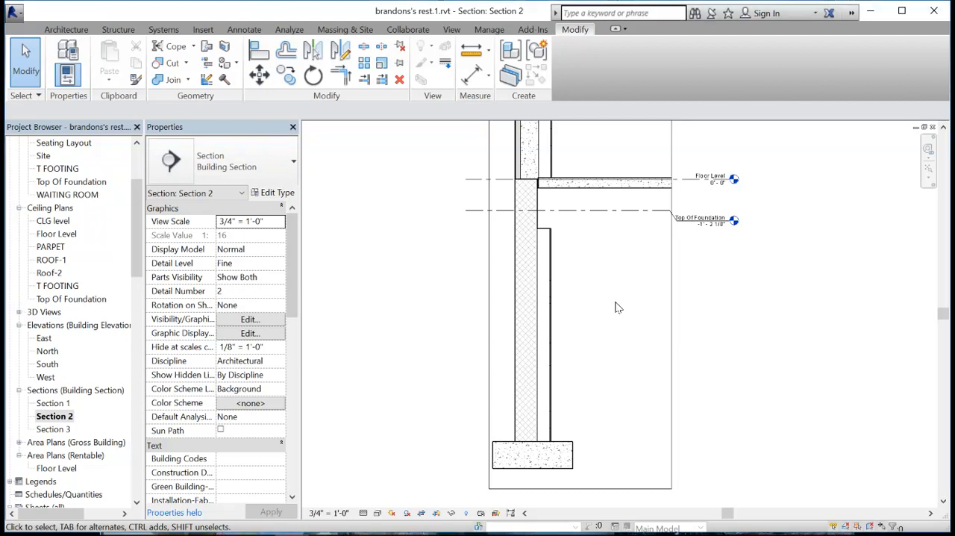
{"action": "left_click", "coordinate": [672, 276]}
{"action": "left_click", "coordinate": [586, 278]}
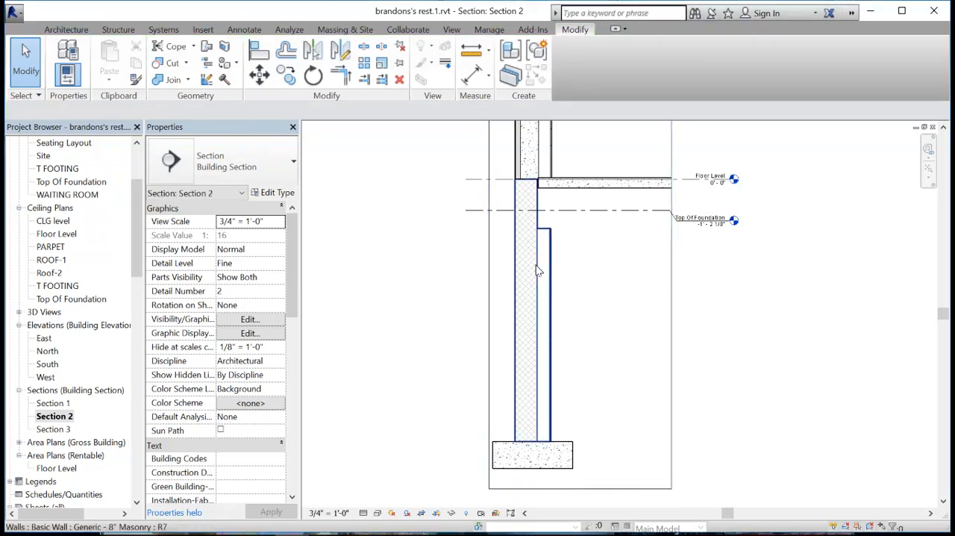
{"action": "left_click", "coordinate": [529, 261]}
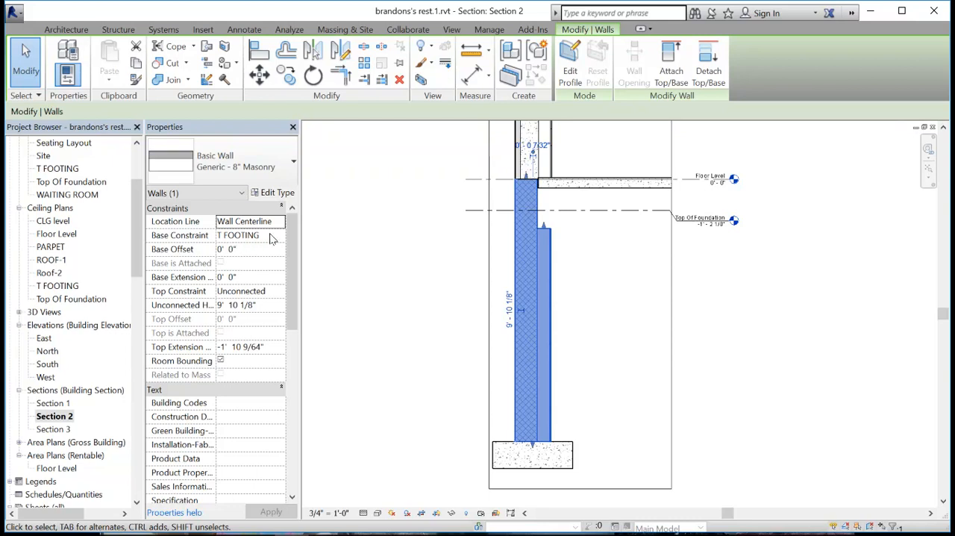
{"action": "left_click", "coordinate": [652, 367]}
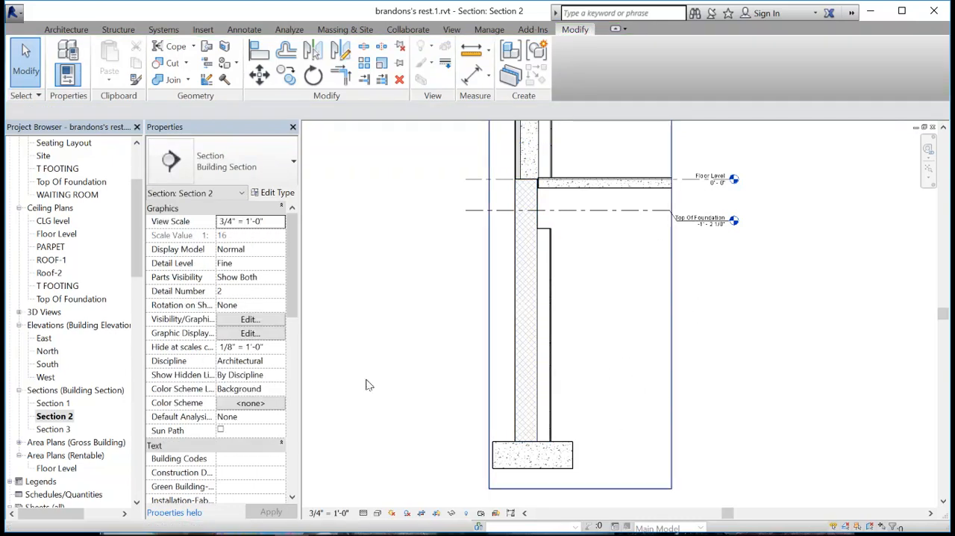
- Maximize the 3D extents of the T FOOTING level from the East elevation, and return to Section 2 at the footing
{"action": "double_click", "coordinate": [43, 341]}
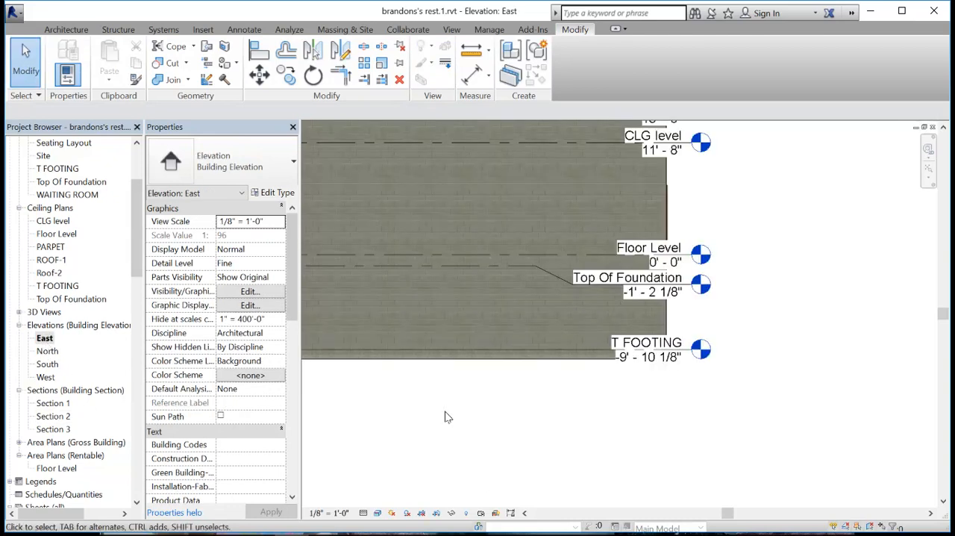
{"action": "left_click", "coordinate": [689, 356]}
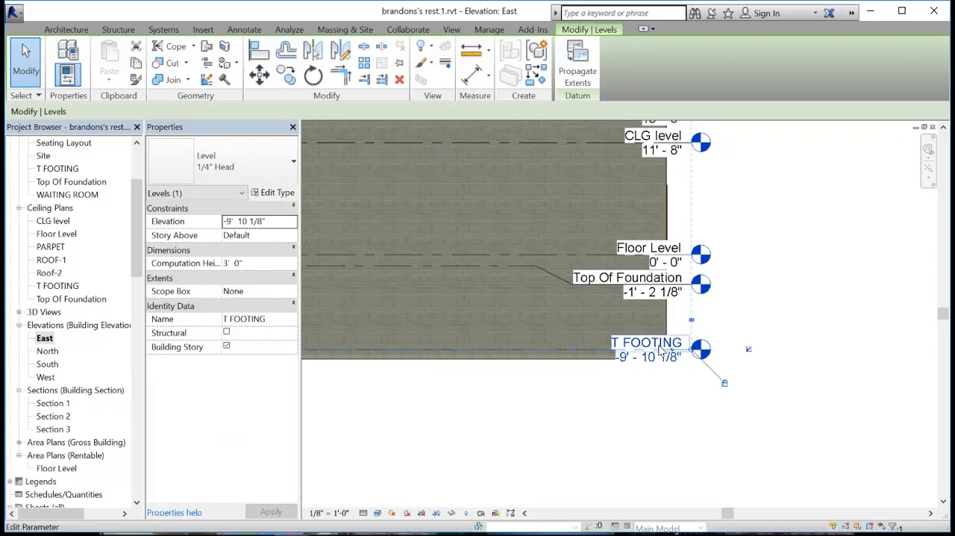
{"action": "right_click", "coordinate": [678, 356]}
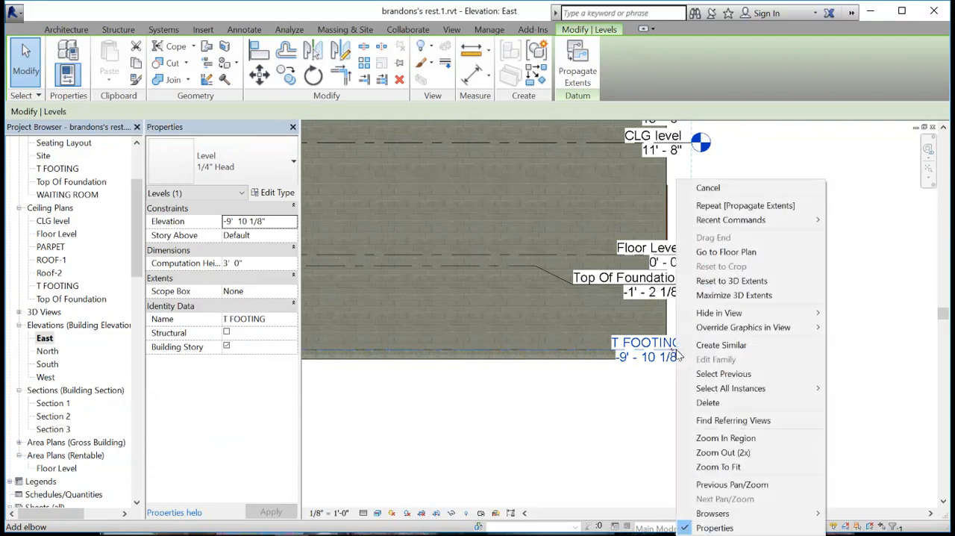
{"action": "left_click", "coordinate": [737, 298]}
{"action": "left_click", "coordinate": [768, 322]}
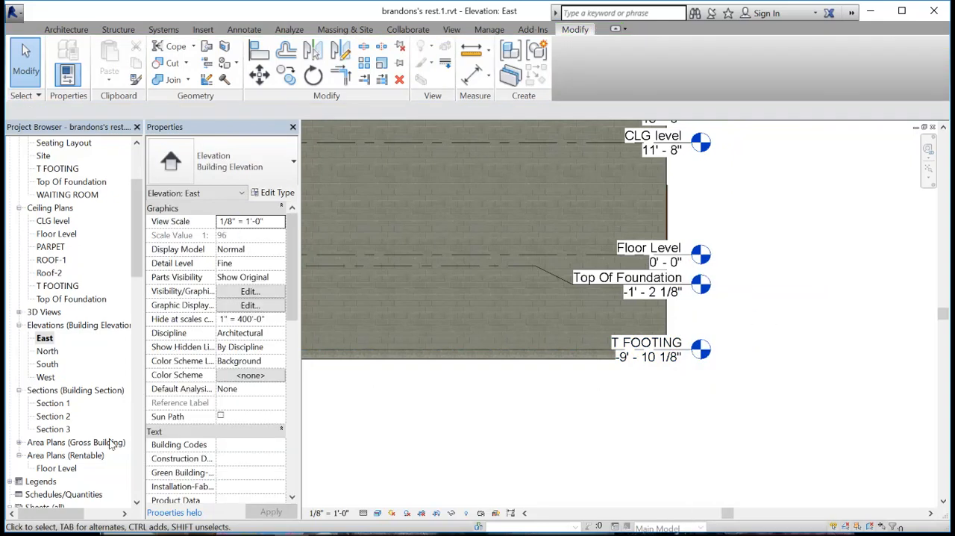
{"action": "double_click", "coordinate": [53, 416]}
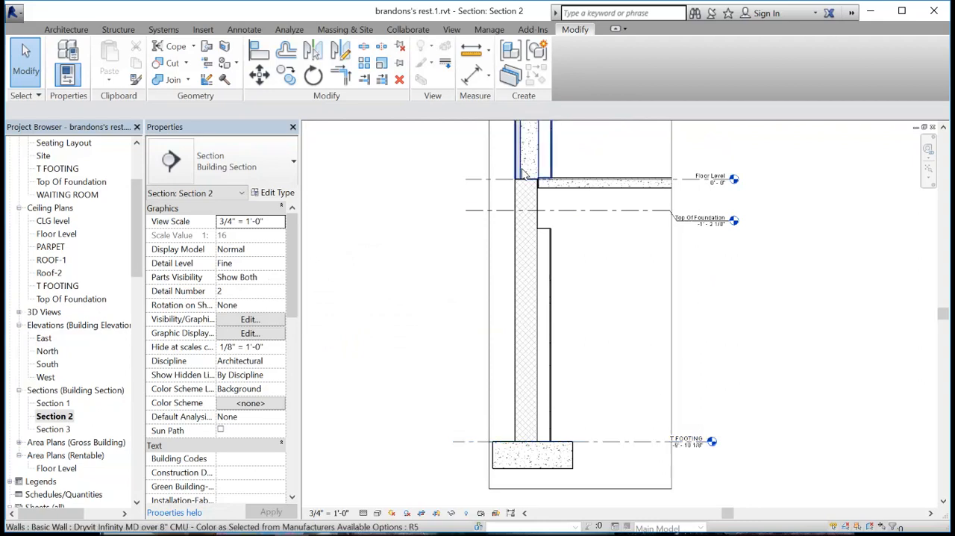
{"action": "scroll", "coordinate": [585, 429], "scroll_direction": "up", "scroll_amount": 1}
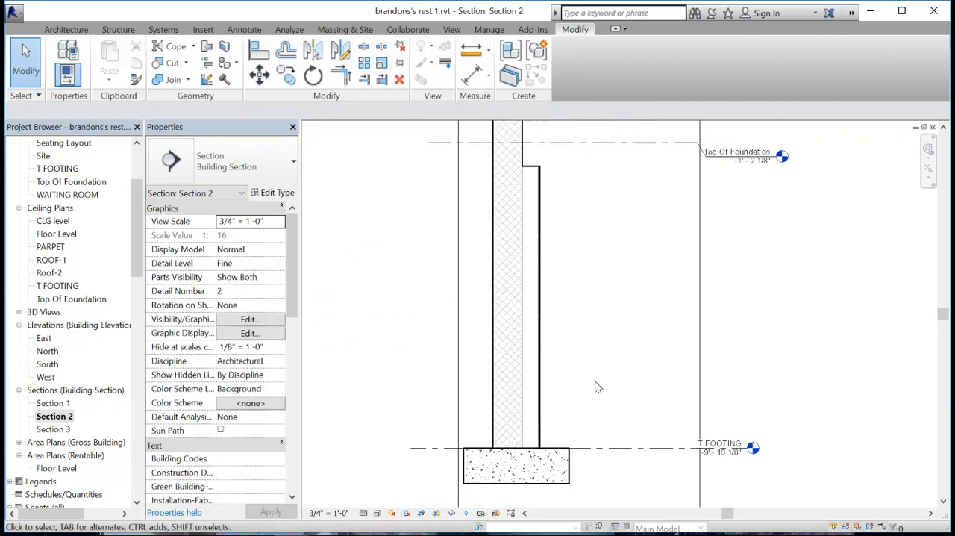
- Delete the Top Of Foundation level in Section 2 and accept the deletion of its associated view
{"action": "middle_click_drag", "start_coordinate": [593, 256], "coordinate": [572, 316]}
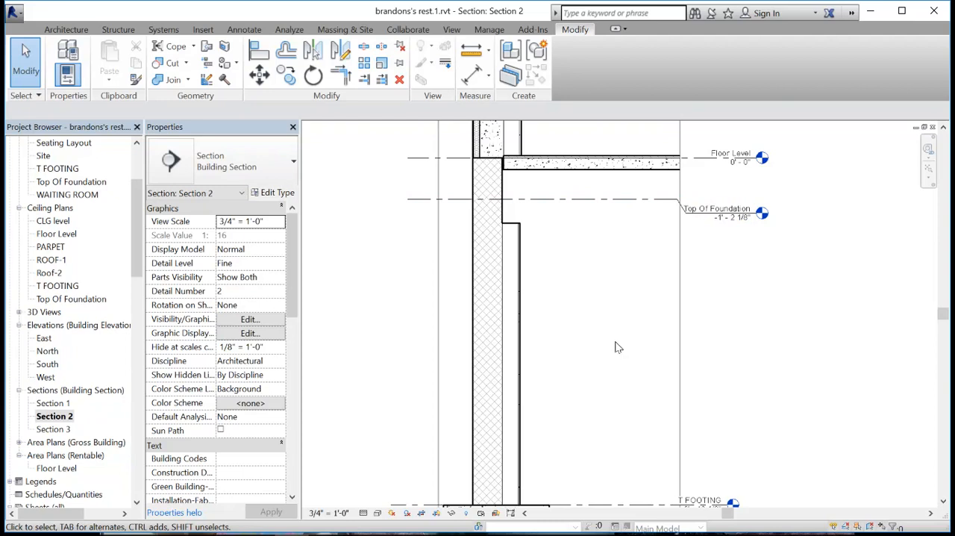
{"action": "scroll", "coordinate": [567, 435], "scroll_direction": "down", "scroll_amount": 3}
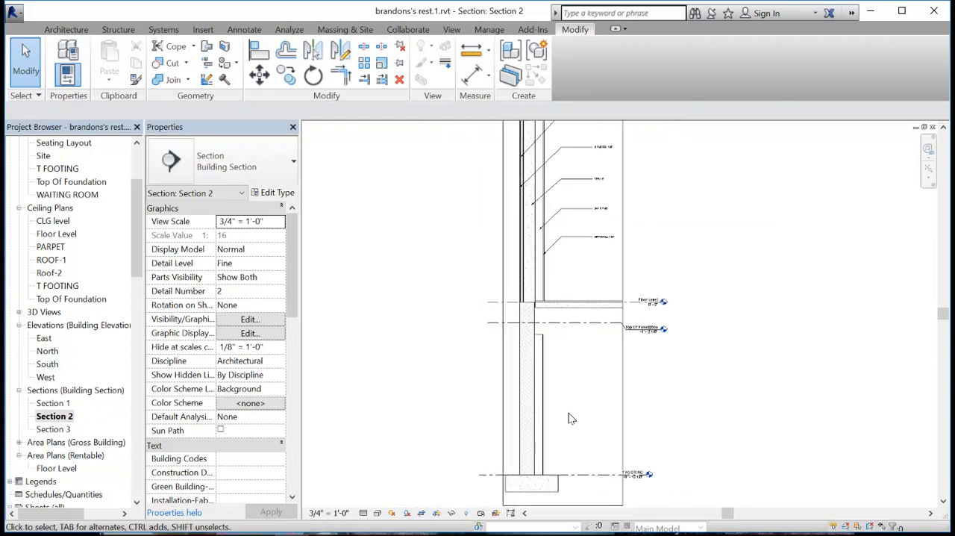
{"action": "mouse_move", "coordinate": [595, 367]}
{"action": "middle_mouse_down"}
{"action": "mouse_move", "coordinate": [605, 475]}
{"action": "mouse_move", "coordinate": [582, 320]}
{"action": "mouse_move", "coordinate": [589, 391]}
{"action": "mouse_move", "coordinate": [545, 390]}
{"action": "middle_mouse_up"}
{"action": "scroll", "coordinate": [545, 390], "scroll_direction": "up", "scroll_amount": 2}
{"action": "middle_click_drag", "start_coordinate": [571, 297], "coordinate": [553, 363]}
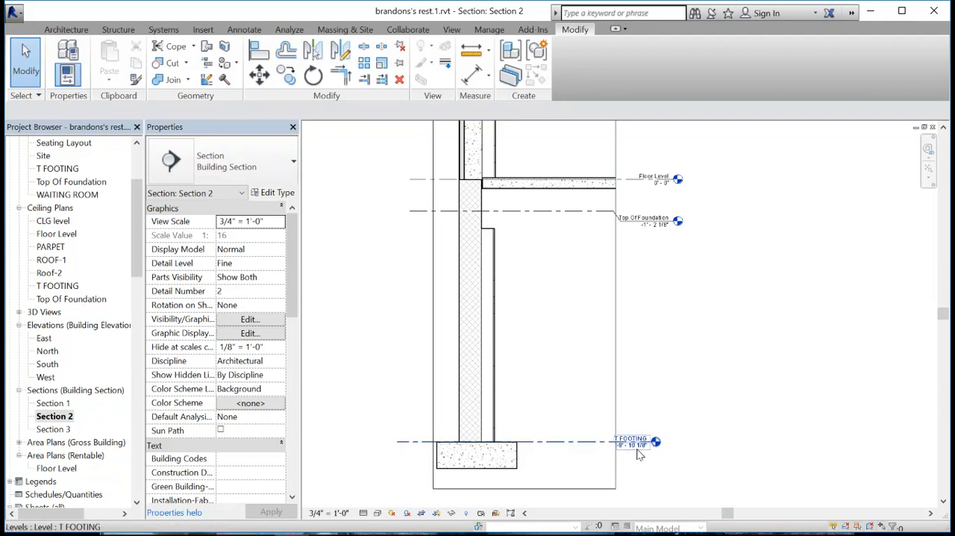
{"action": "middle_click_drag", "start_coordinate": [571, 308], "coordinate": [587, 370]}
{"action": "scroll", "coordinate": [553, 290], "scroll_direction": "up", "scroll_amount": 1}
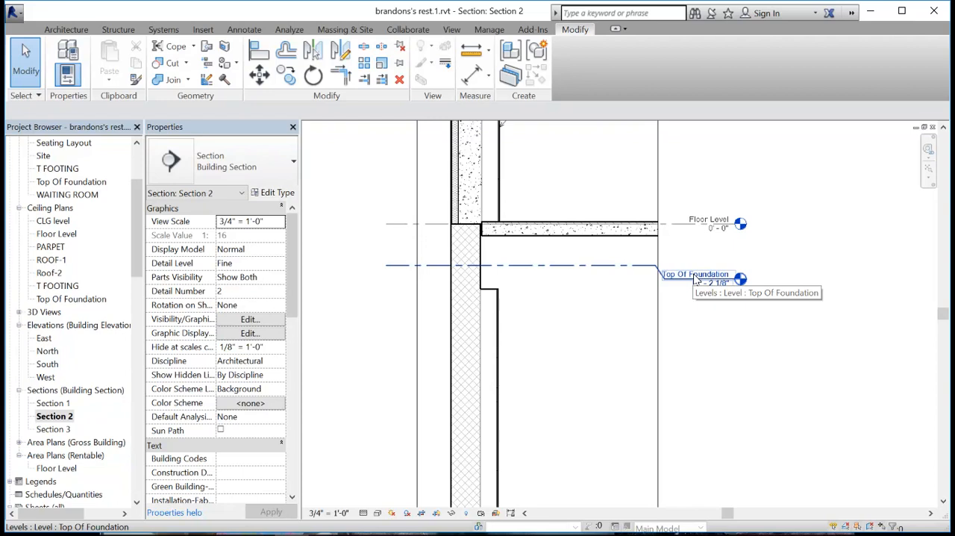
{"action": "left_click", "coordinate": [605, 271]}
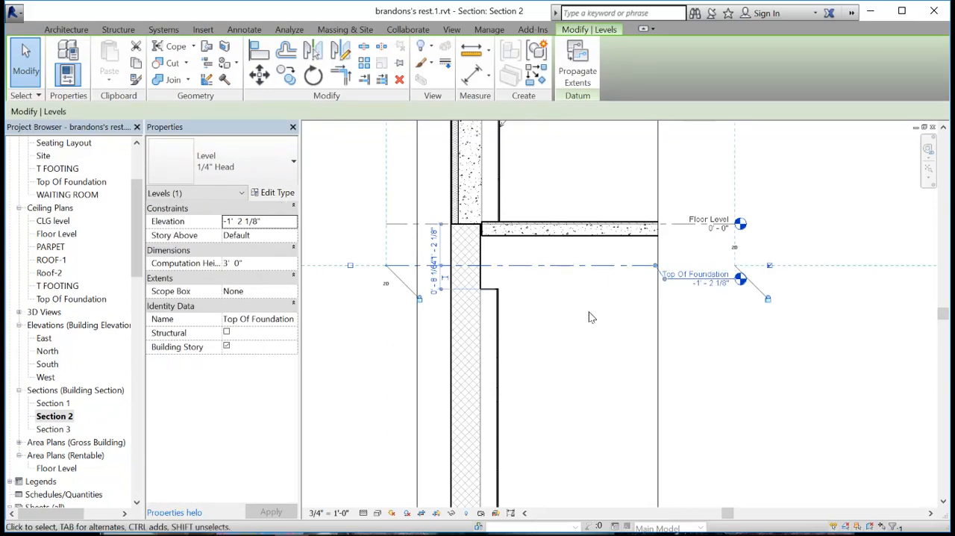
{"action": "scroll", "coordinate": [569, 242], "scroll_direction": "up", "scroll_amount": 1}
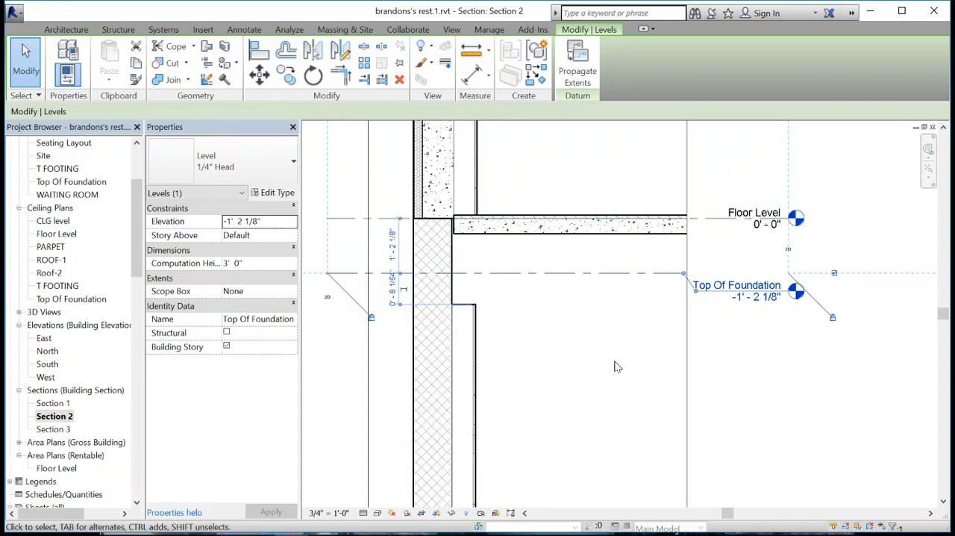
{"action": "key", "text": "Delete"}
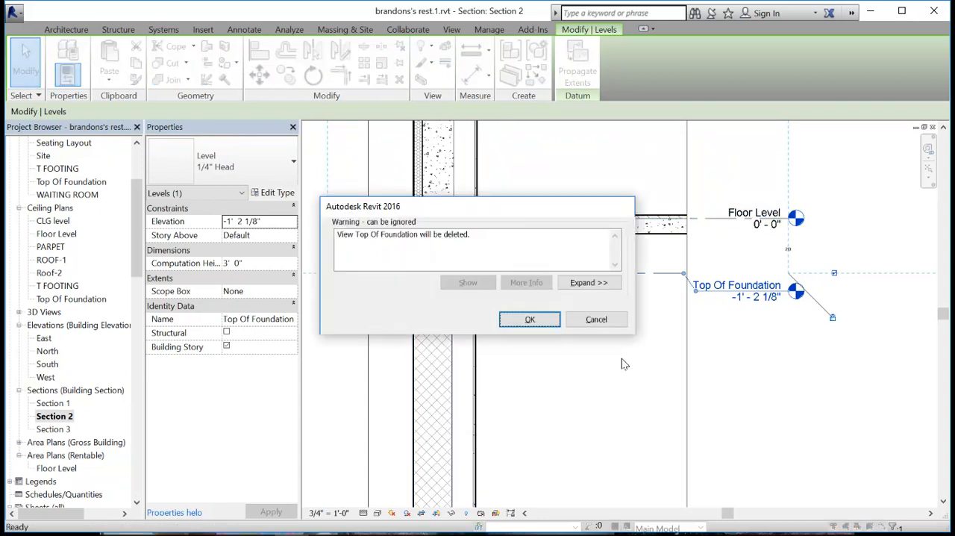
{"action": "left_click", "coordinate": [531, 320]}
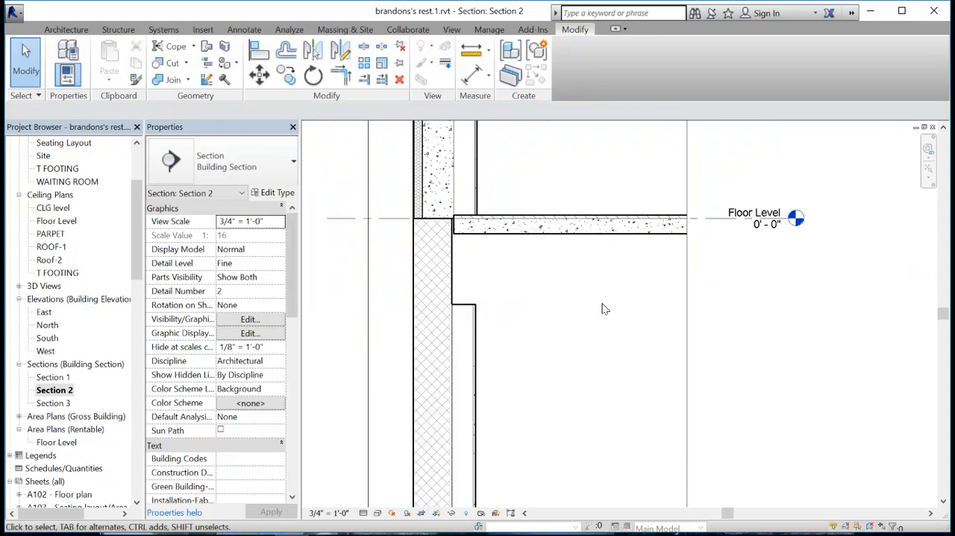
- Constrain the top of the Generic - 8" Masonry foundation wall up to Floor Level, and deselect it
{"action": "left_click", "coordinate": [451, 269]}
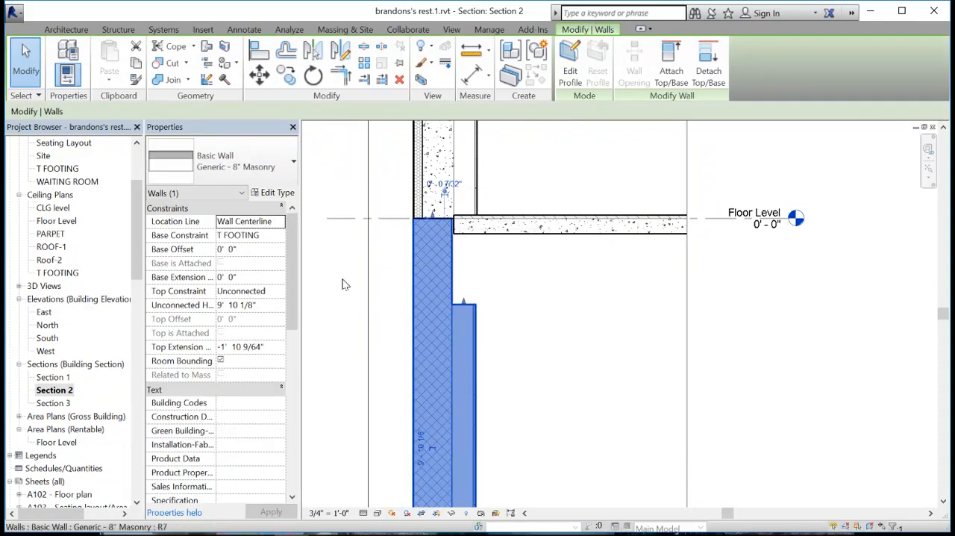
{"action": "left_click", "coordinate": [276, 294]}
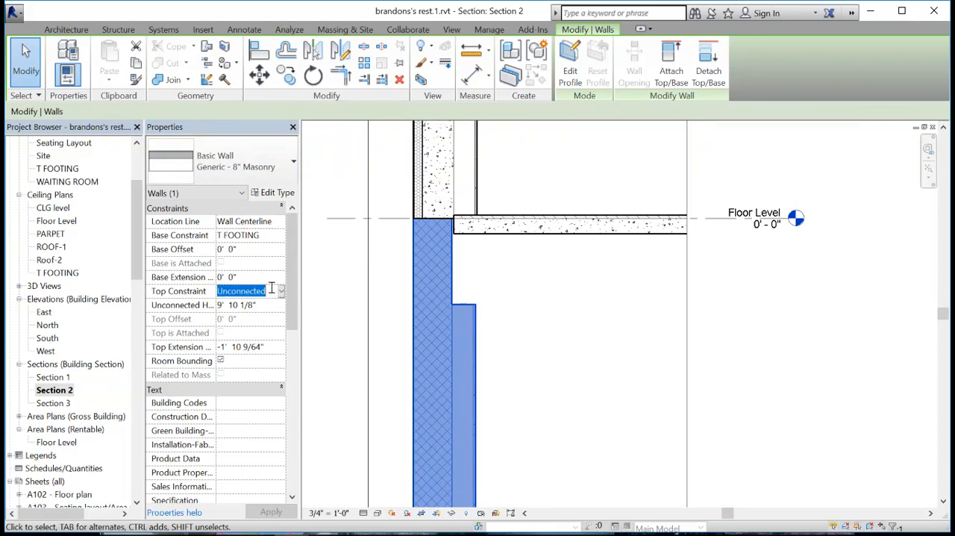
{"action": "left_click", "coordinate": [281, 292]}
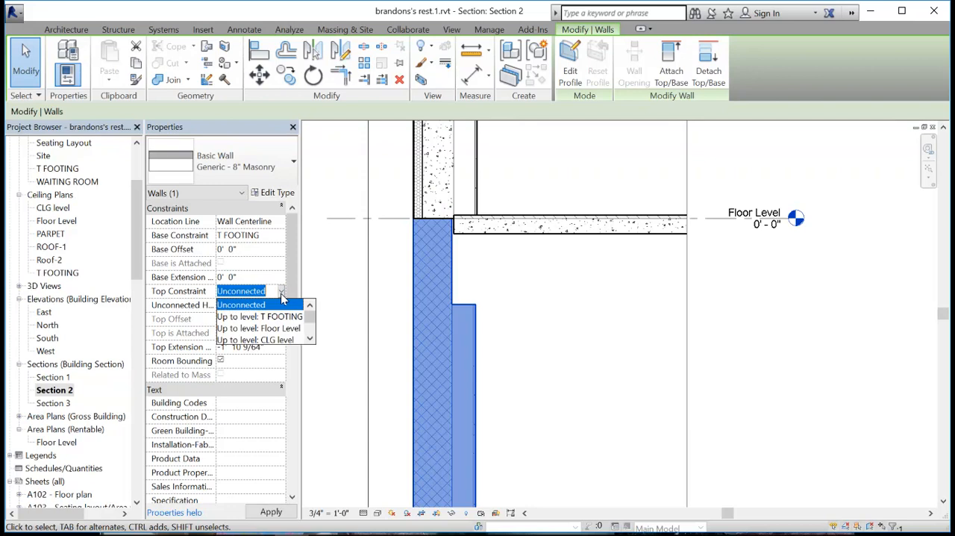
{"action": "left_click", "coordinate": [282, 329]}
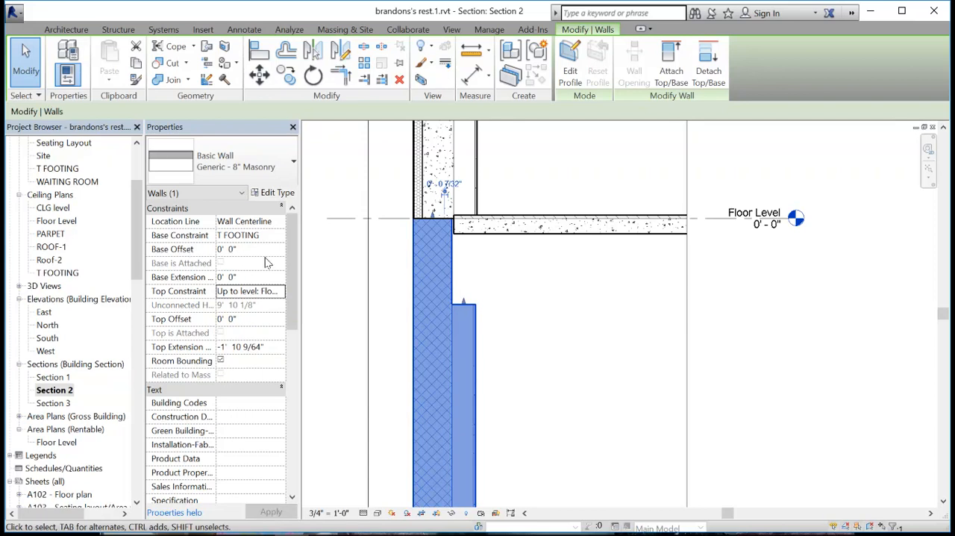
{"action": "left_click", "coordinate": [540, 308]}
- Set the T FOOTING level's elevation to -3' 4" in Section 2, and deselect the level
{"action": "scroll", "coordinate": [536, 306], "scroll_direction": "down", "scroll_amount": 2}
{"action": "middle_click_drag", "start_coordinate": [539, 332], "coordinate": [522, 305]}
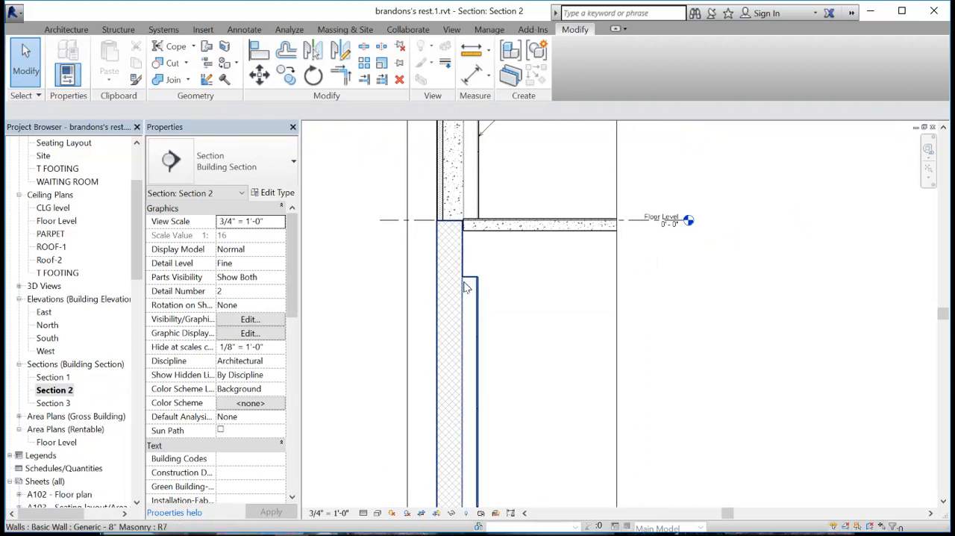
{"action": "middle_click_drag", "start_coordinate": [539, 327], "coordinate": [532, 207]}
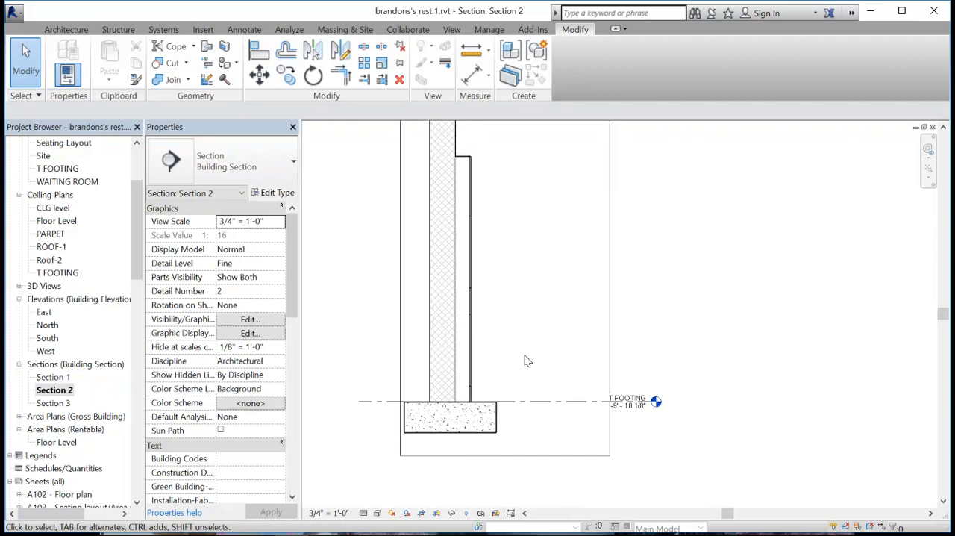
{"action": "left_click", "coordinate": [548, 404]}
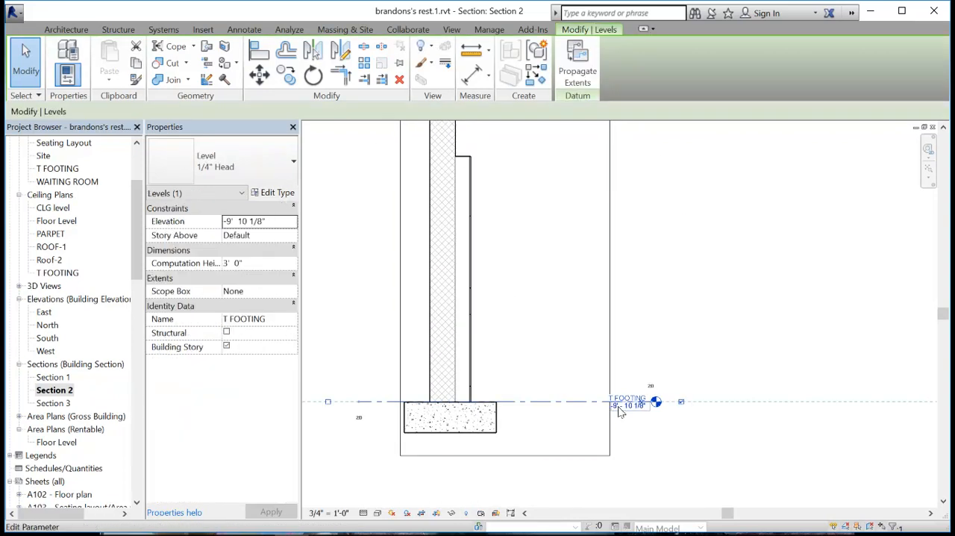
{"action": "left_click", "coordinate": [616, 409]}
{"action": "left_click_drag", "start_coordinate": [603, 409], "coordinate": [633, 417]}
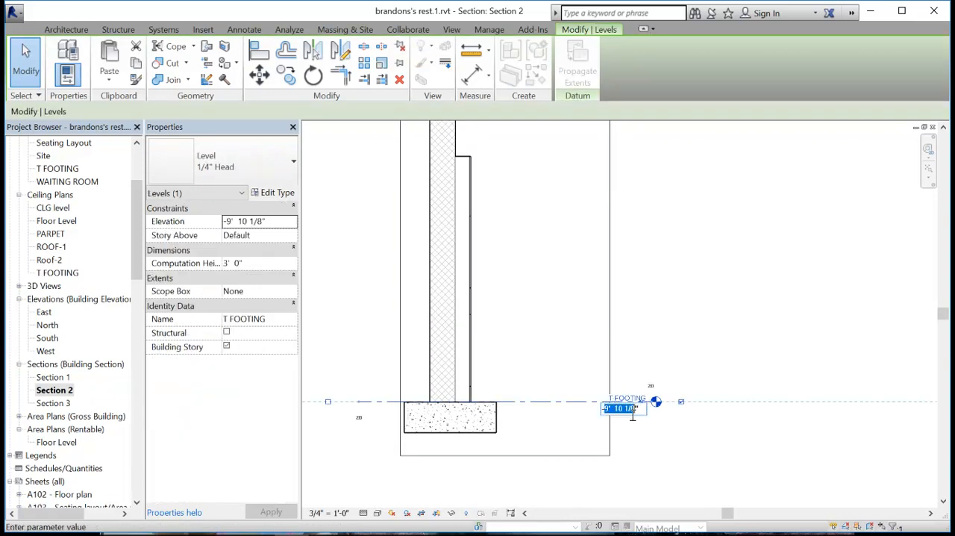
{"action": "type", "text": "-3\""}
{"action": "key", "text": "Return"}
{"action": "middle_click_drag", "start_coordinate": [488, 331], "coordinate": [470, 338]}
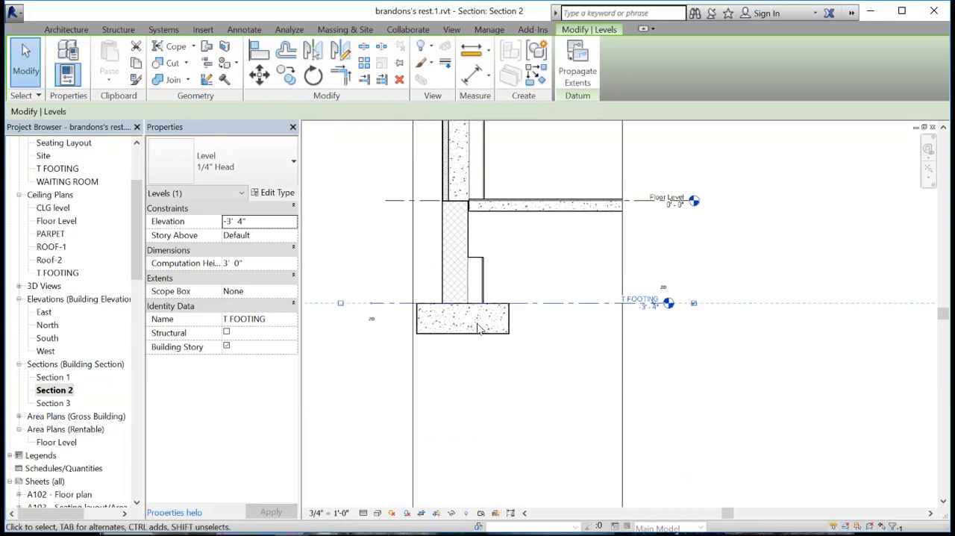
{"action": "middle_click_drag", "start_coordinate": [520, 273], "coordinate": [522, 334]}
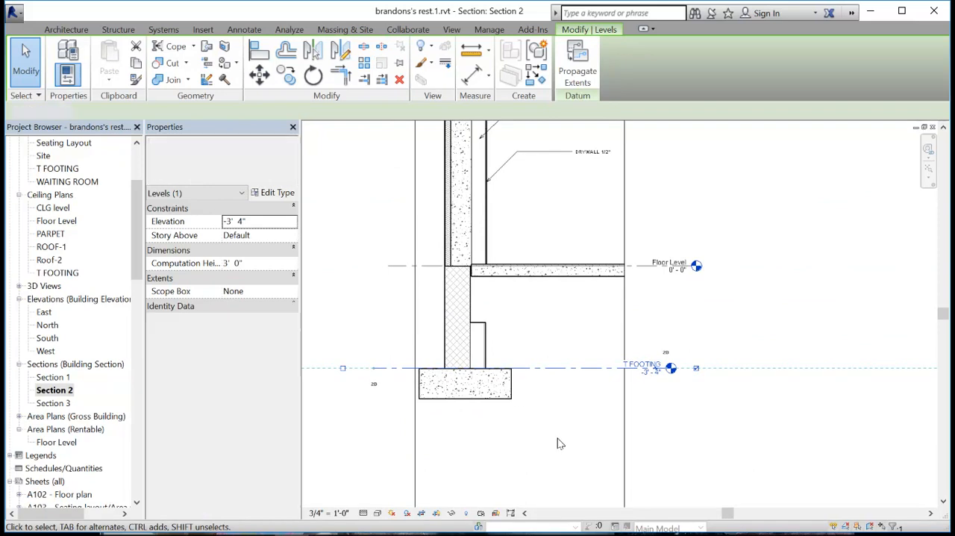
{"action": "left_click", "coordinate": [560, 443]}
{"action": "middle_click_drag", "start_coordinate": [547, 425], "coordinate": [568, 371]}
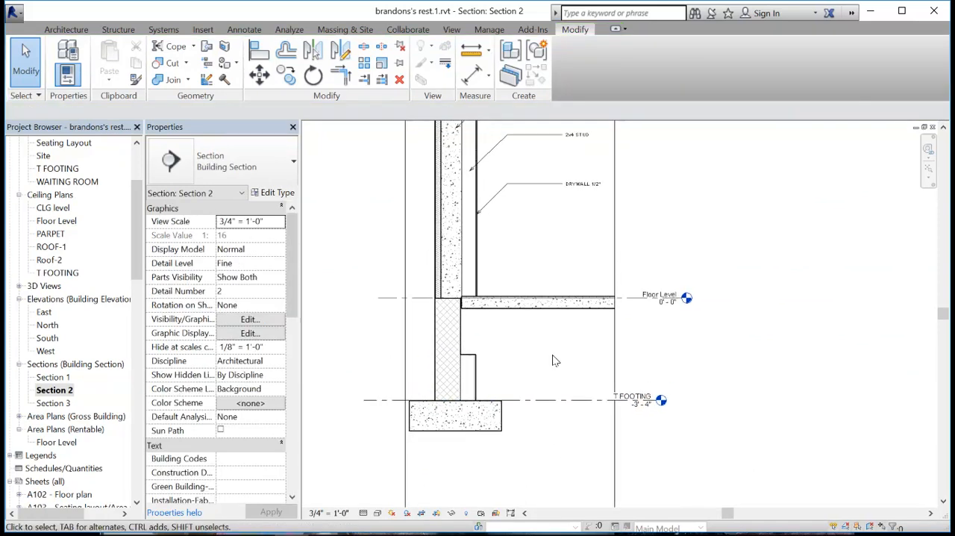
- Delete the Gypsum Wall Board and Maple layers from the foundation wall's Generic - 8" Masonry type structure
{"action": "scroll", "coordinate": [448, 330], "scroll_direction": "up", "scroll_amount": 3}
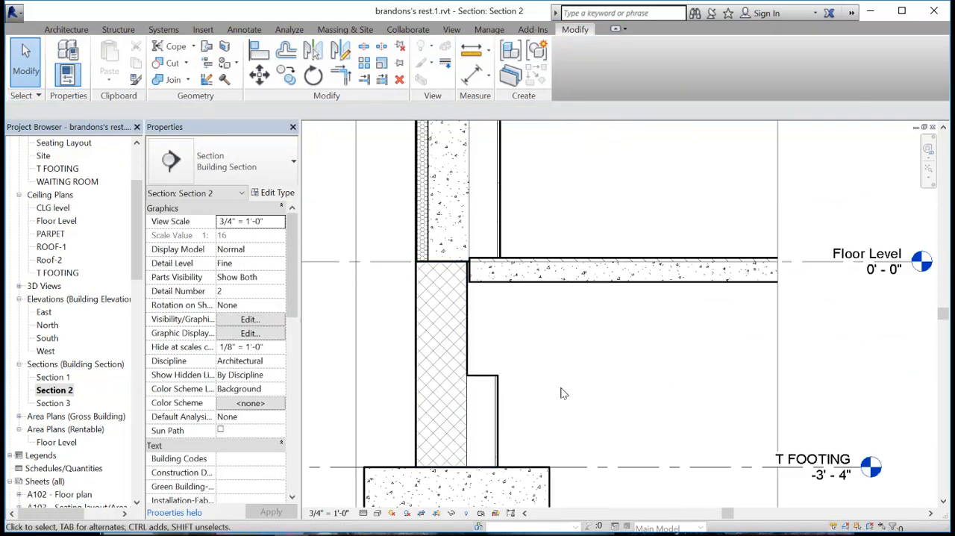
{"action": "middle_click_drag", "start_coordinate": [469, 328], "coordinate": [437, 353]}
{"action": "middle_click_drag", "start_coordinate": [468, 449], "coordinate": [471, 364]}
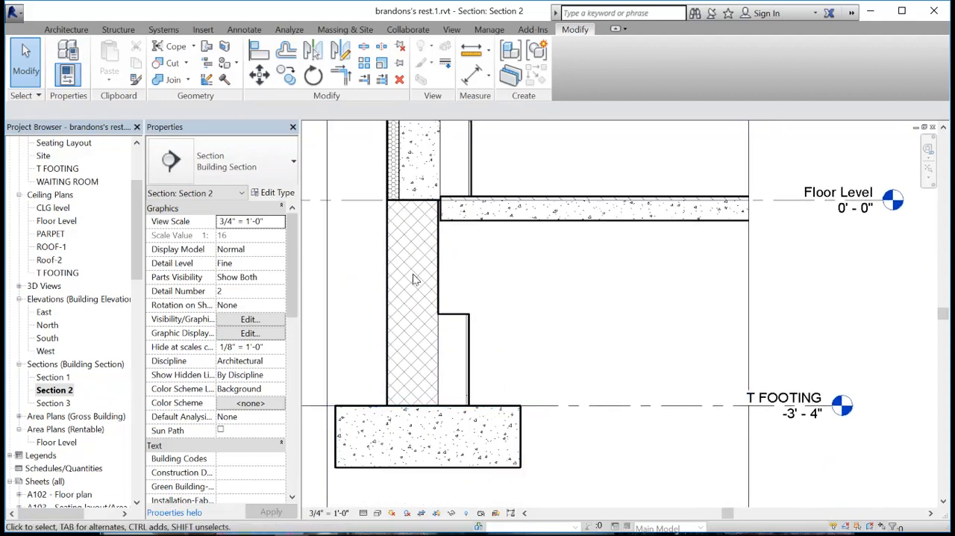
{"action": "left_click", "coordinate": [463, 319]}
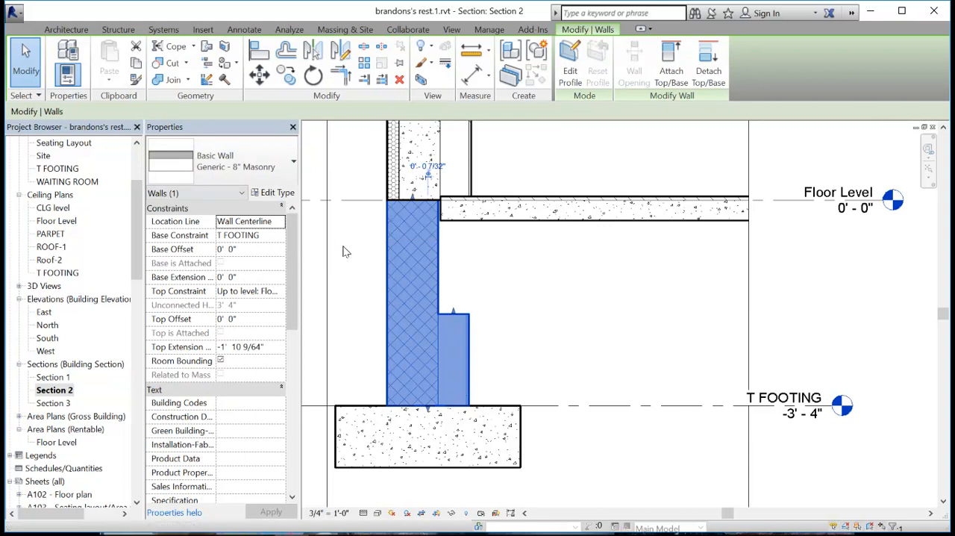
{"action": "left_click", "coordinate": [276, 196]}
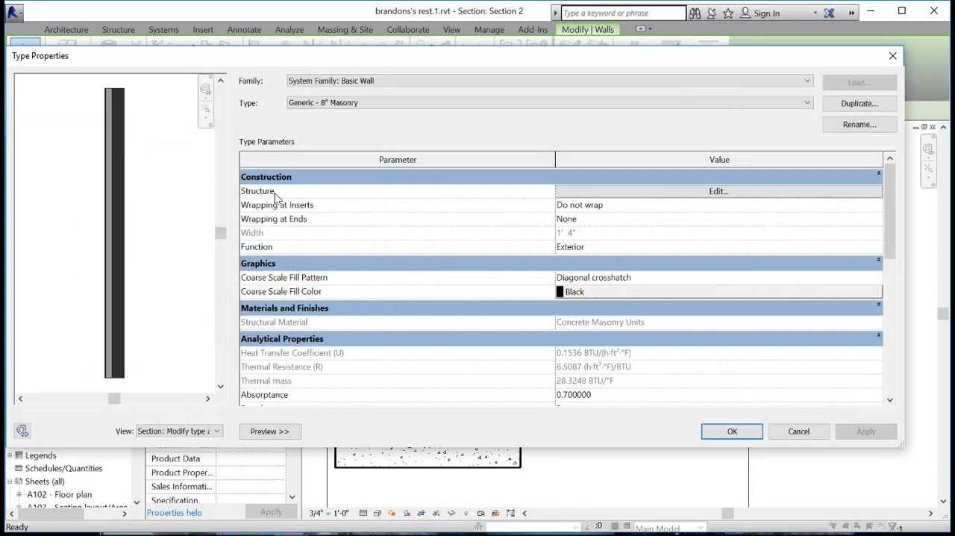
{"action": "left_click", "coordinate": [666, 191]}
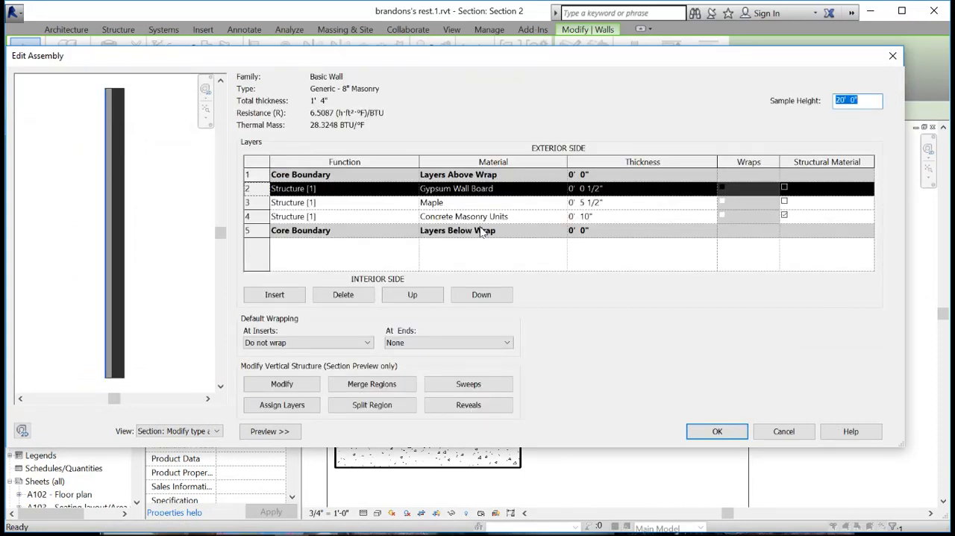
{"action": "left_click", "coordinate": [265, 188]}
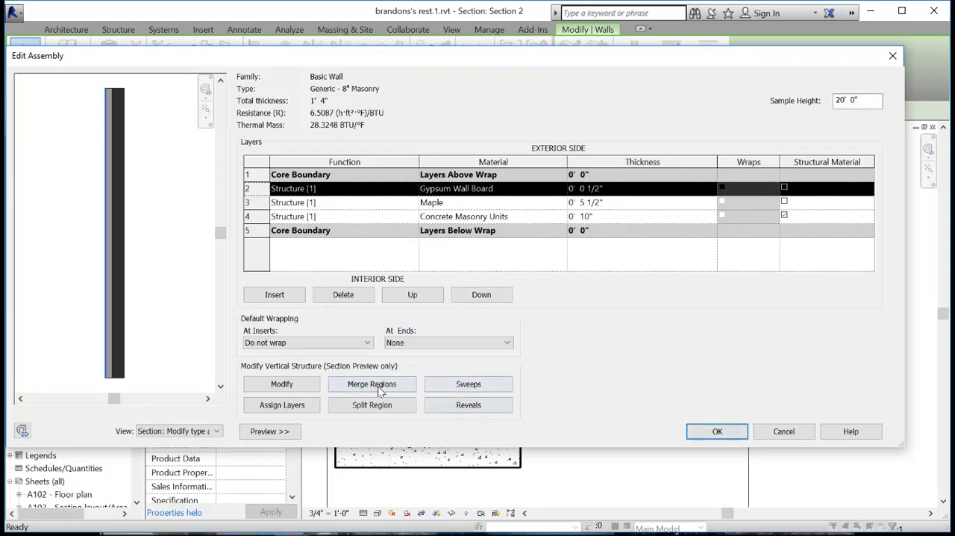
{"action": "left_click", "coordinate": [345, 294]}
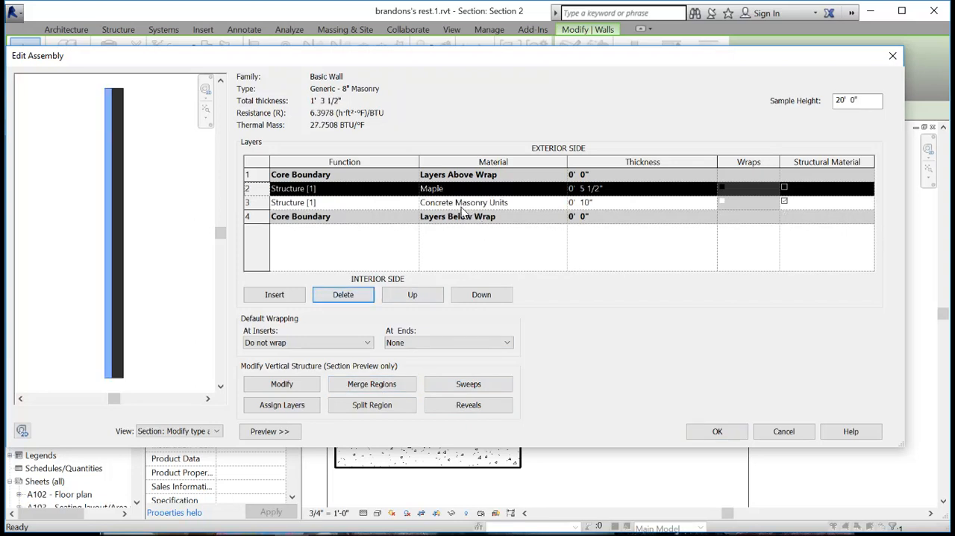
{"action": "left_click", "coordinate": [351, 295]}
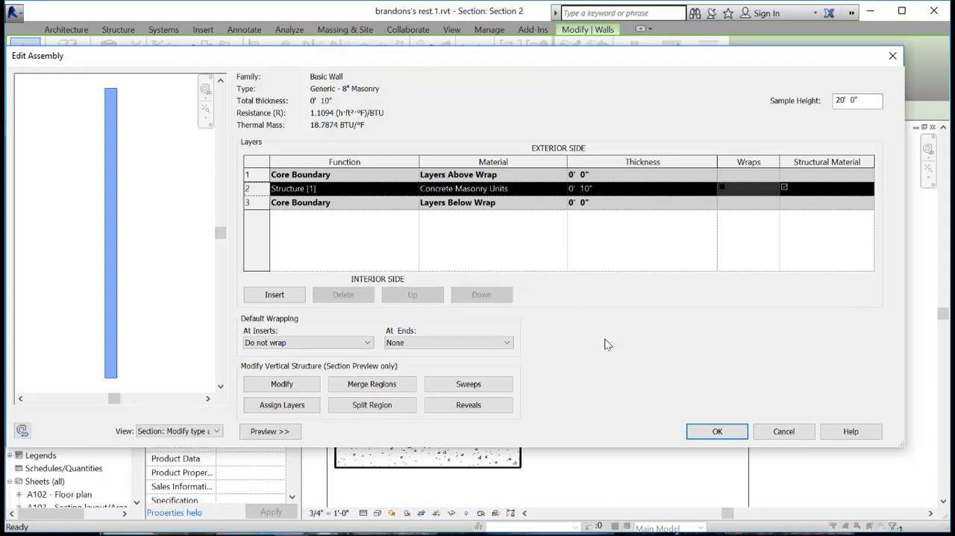
- Insert a Thermal/Air Layer [3] in the foundation wall's assembly and assign it the Rigid insulation material
{"action": "left_click", "coordinate": [277, 296]}
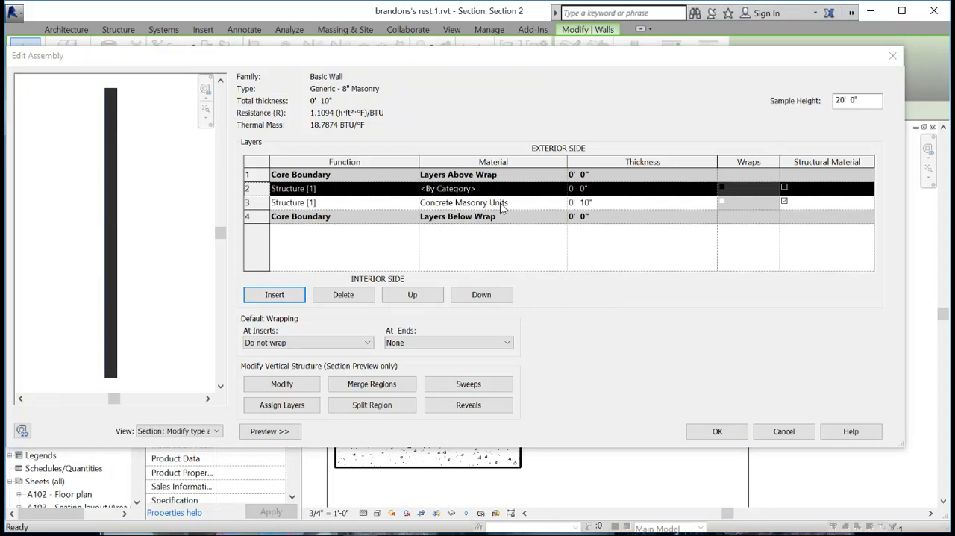
{"action": "left_click", "coordinate": [415, 188]}
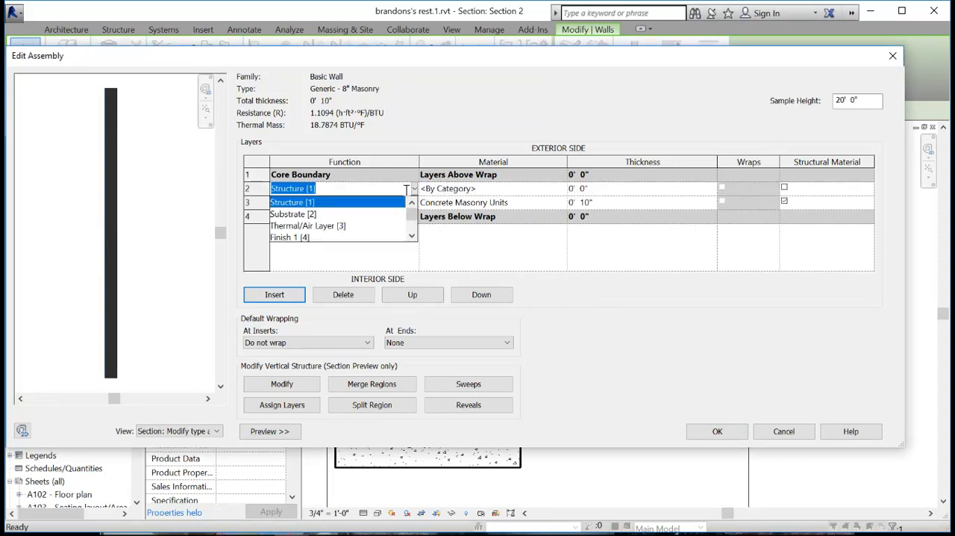
{"action": "left_click", "coordinate": [312, 224]}
{"action": "left_click", "coordinate": [511, 189]}
{"action": "left_click", "coordinate": [564, 188]}
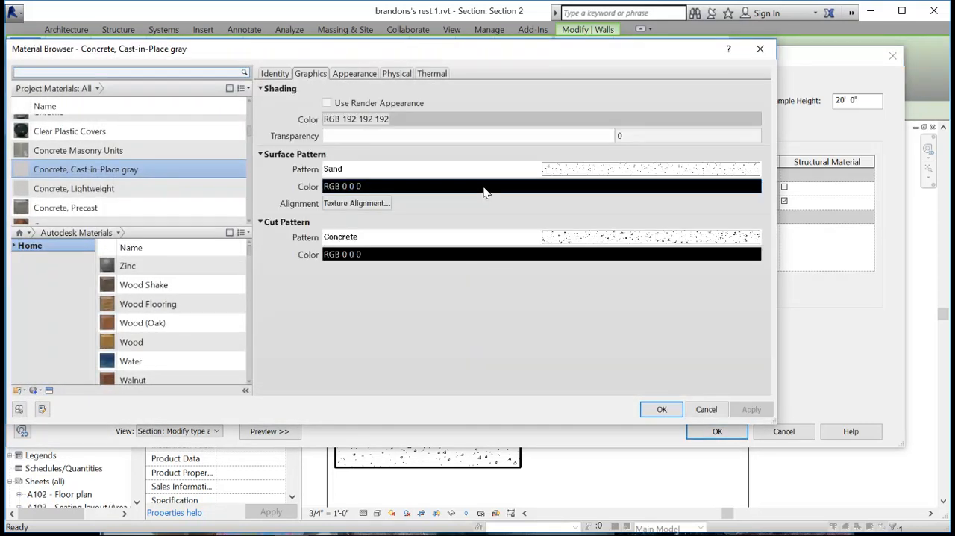
{"action": "scroll", "coordinate": [98, 174], "scroll_direction": "up", "scroll_amount": 3}
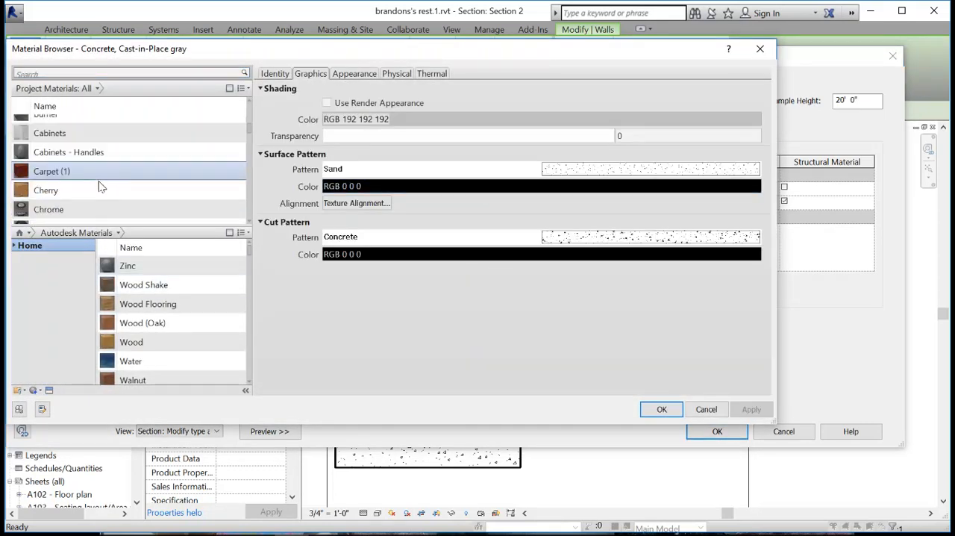
{"action": "scroll", "coordinate": [98, 185], "scroll_direction": "down", "scroll_amount": 8}
{"action": "scroll", "coordinate": [97, 194], "scroll_direction": "down", "scroll_amount": 15}
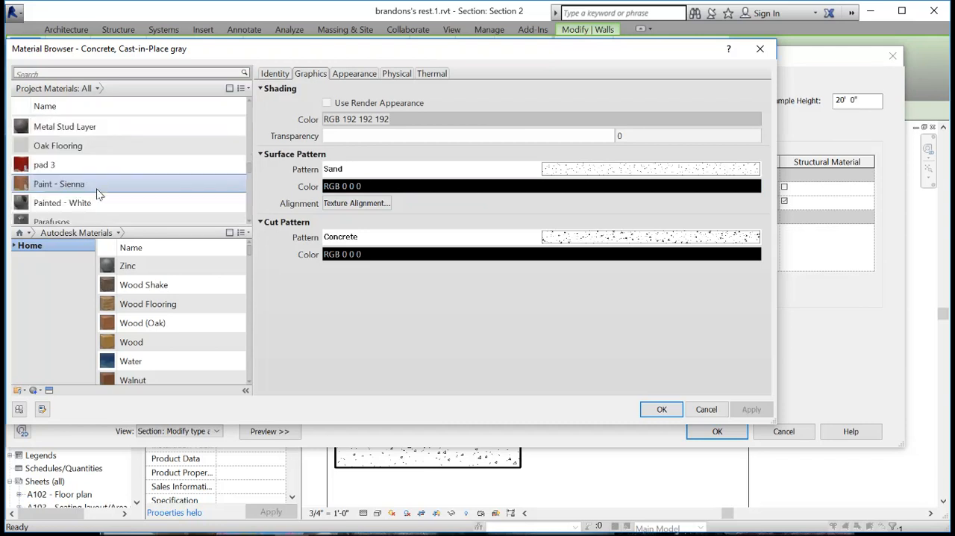
{"action": "scroll", "coordinate": [97, 193], "scroll_direction": "down", "scroll_amount": 8}
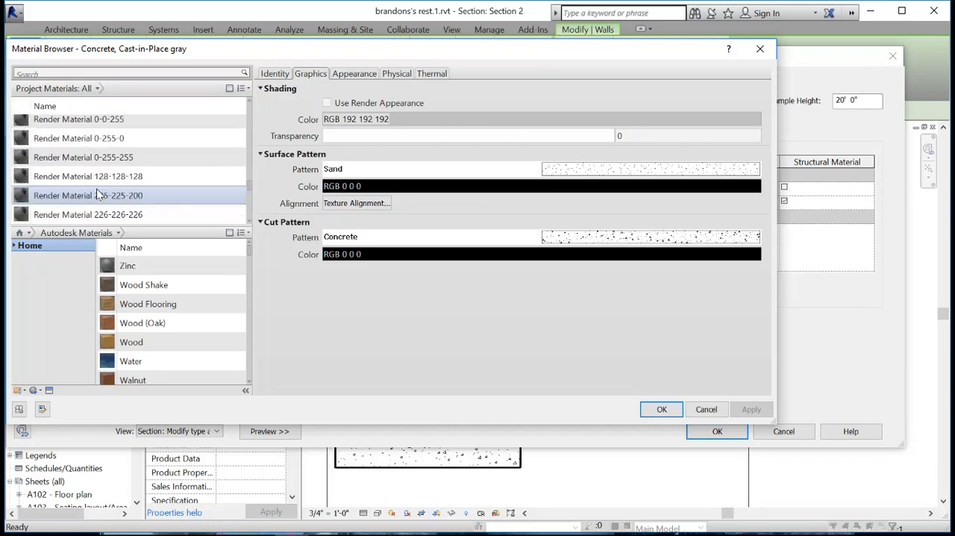
{"action": "left_click", "coordinate": [101, 191]}
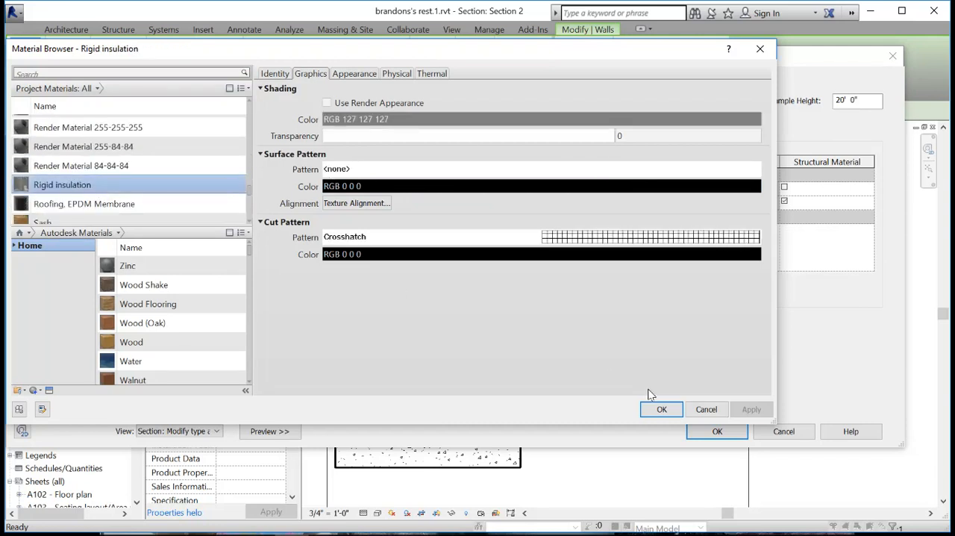
{"action": "left_click", "coordinate": [662, 410]}
- Set the rigid insulation layer's thickness to 2" and move it to the interior side, outside the core boundary
{"action": "left_click", "coordinate": [585, 190]}
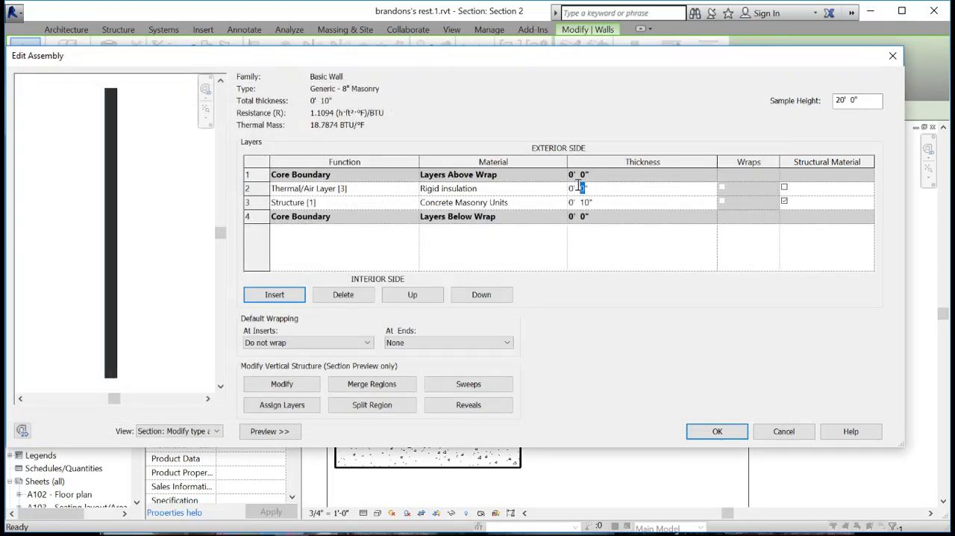
{"action": "type", "text": "2"}
{"action": "left_click", "coordinate": [269, 188]}
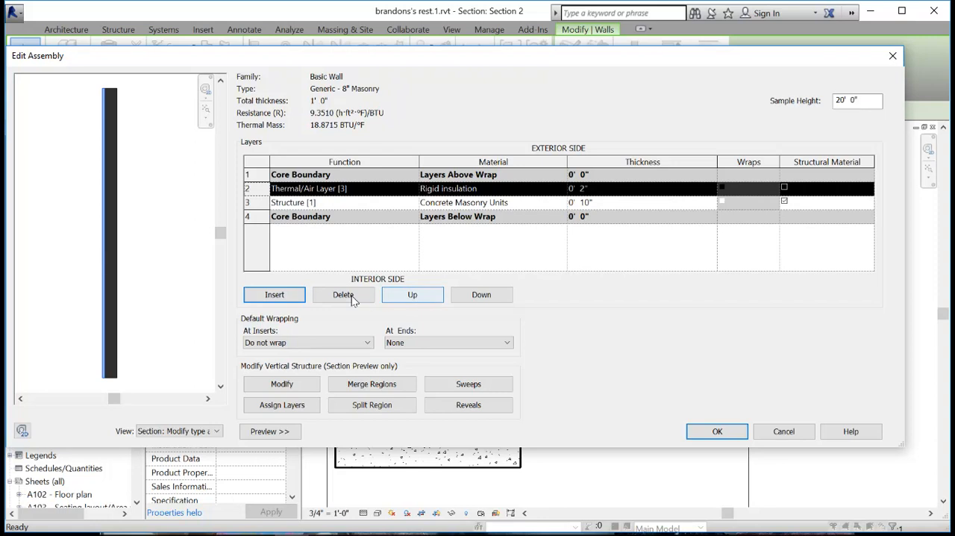
{"action": "left_click", "coordinate": [471, 295]}
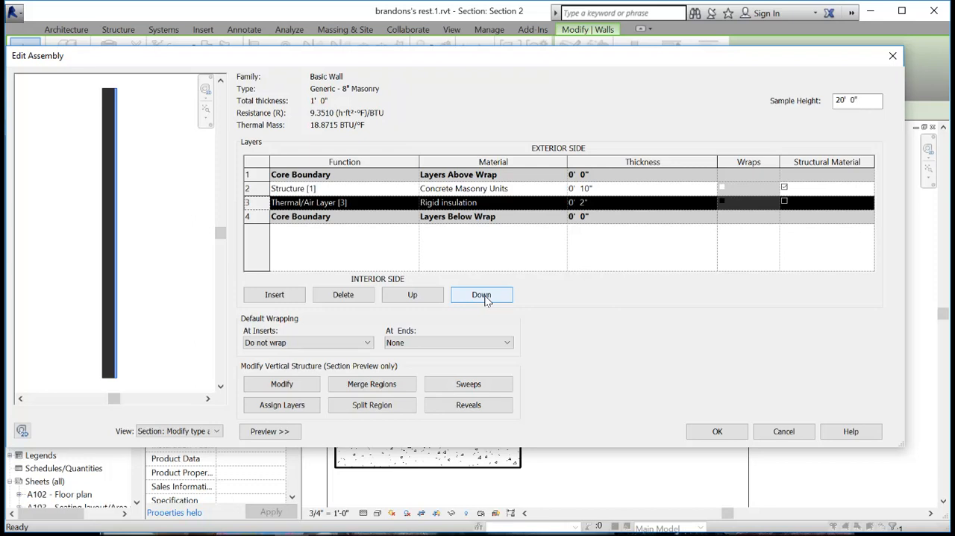
{"action": "left_click", "coordinate": [484, 295]}
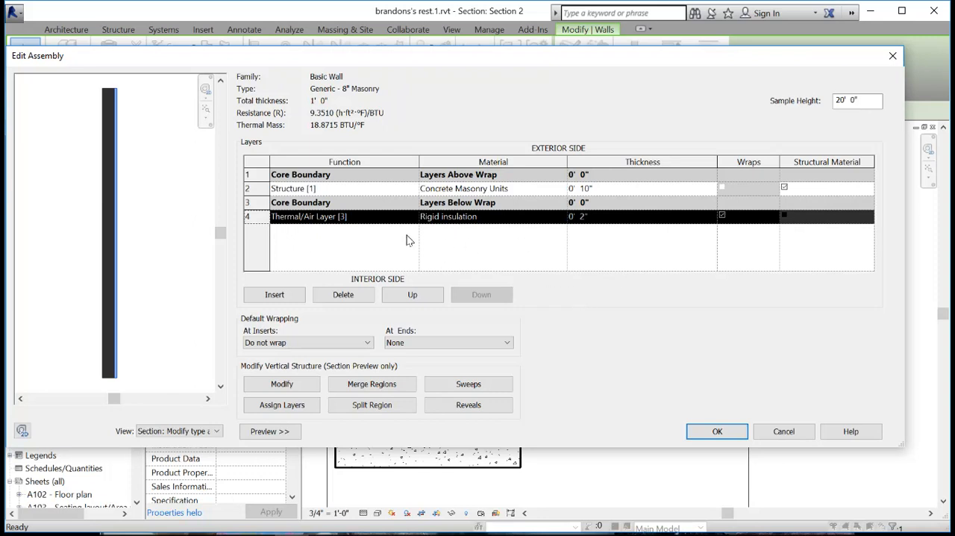
- Apply the edited layer assembly to the foundation wall's type and deselect the wall
{"action": "left_click", "coordinate": [717, 433]}
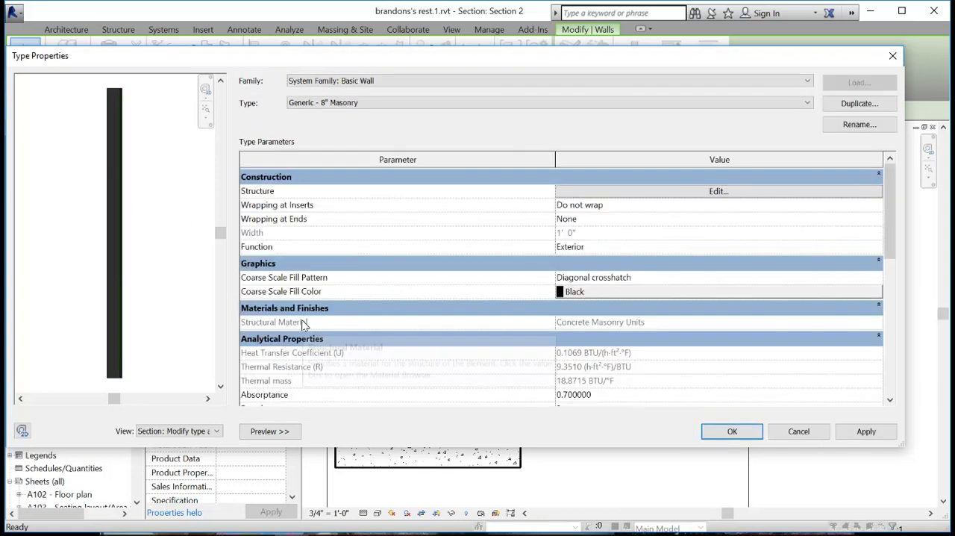
{"action": "left_click", "coordinate": [732, 432]}
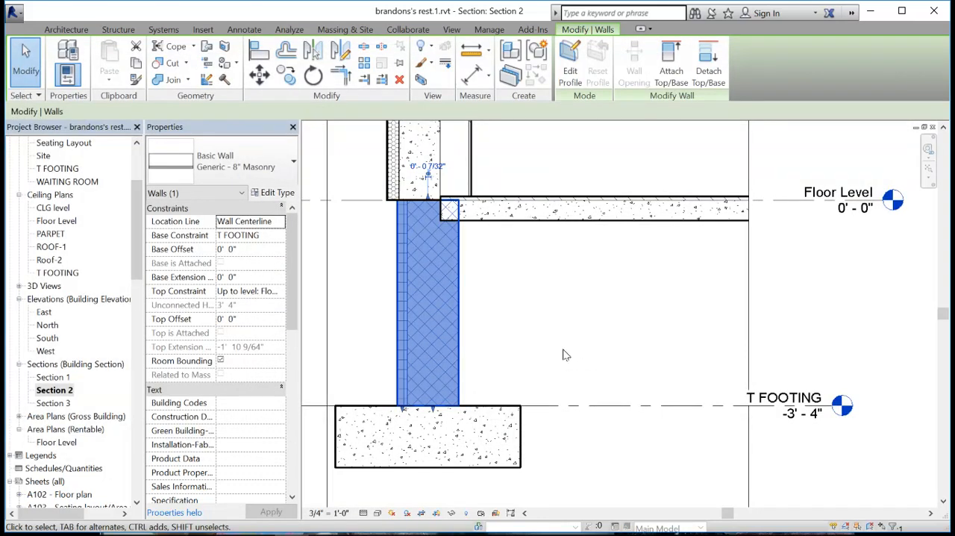
{"action": "left_click", "coordinate": [539, 320]}
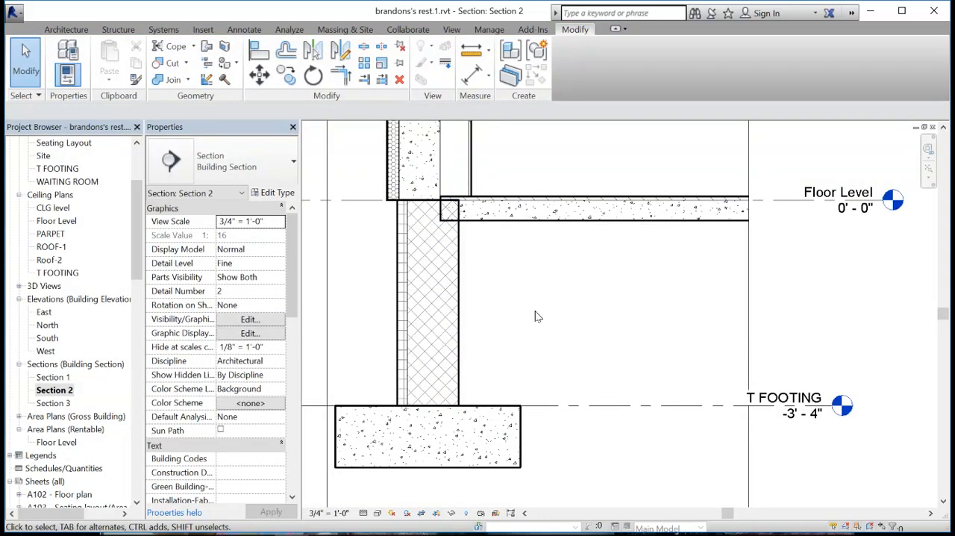
- Flip the foundation wall's orientation in Section 2 so that its rigid insulation faces the building interior
{"action": "left_click", "coordinate": [459, 294]}
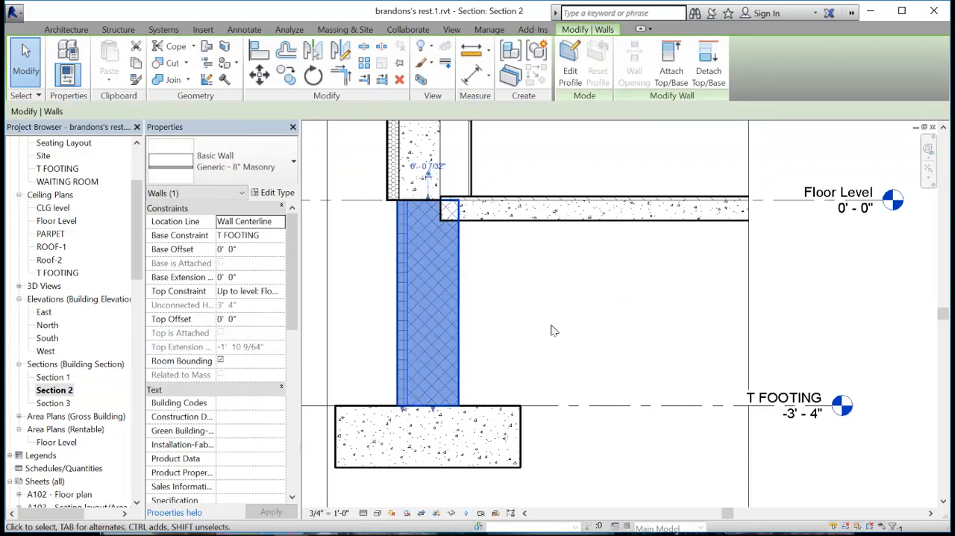
{"action": "right_click", "coordinate": [398, 303]}
{"action": "mouse_move", "coordinate": [431, 320]}
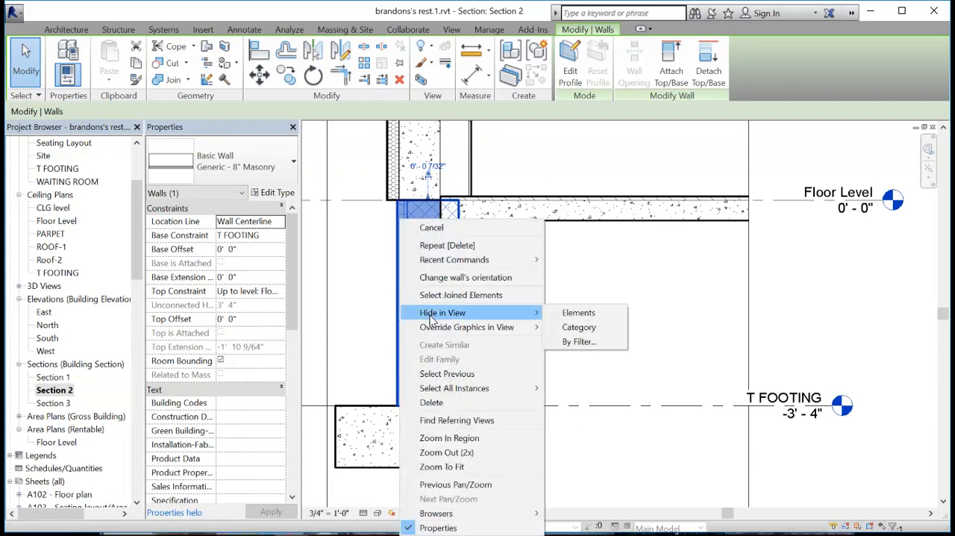
{"action": "left_click", "coordinate": [451, 281]}
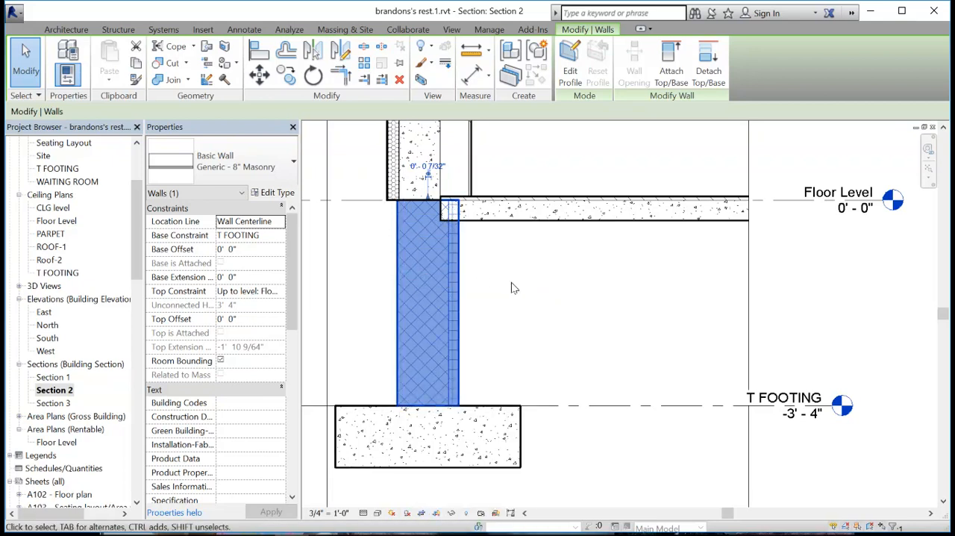
{"action": "left_click", "coordinate": [510, 282]}
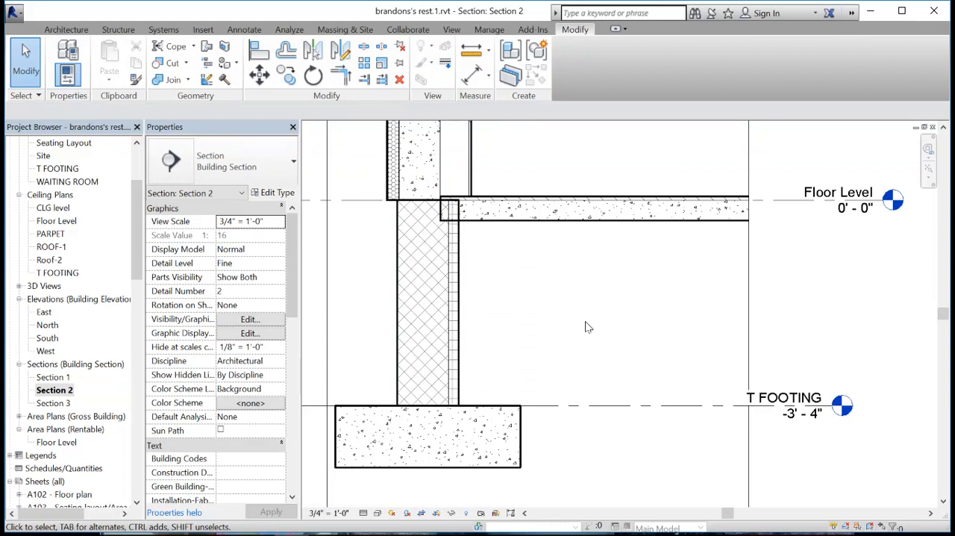
- Set the Concrete Masonry Units structure layer of the foundation wall's Generic - 8" Masonry type to 8" thick
{"action": "left_click", "coordinate": [496, 218]}
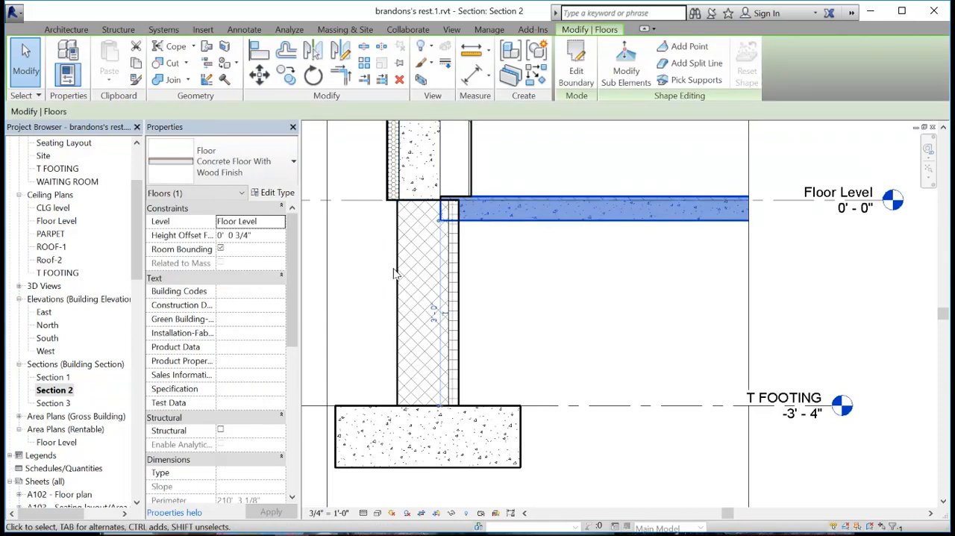
{"action": "key", "text": "Escape"}
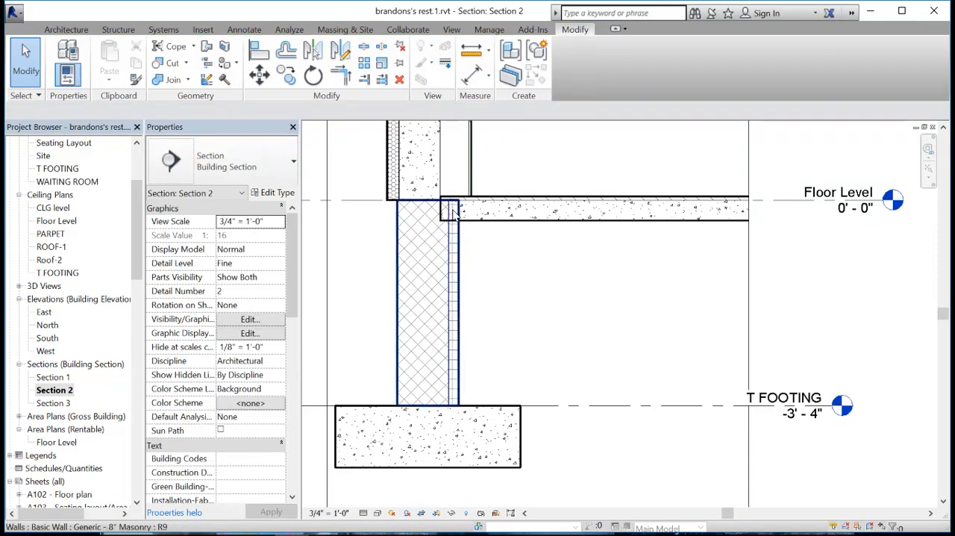
{"action": "scroll", "coordinate": [469, 229], "scroll_direction": "up", "scroll_amount": 3}
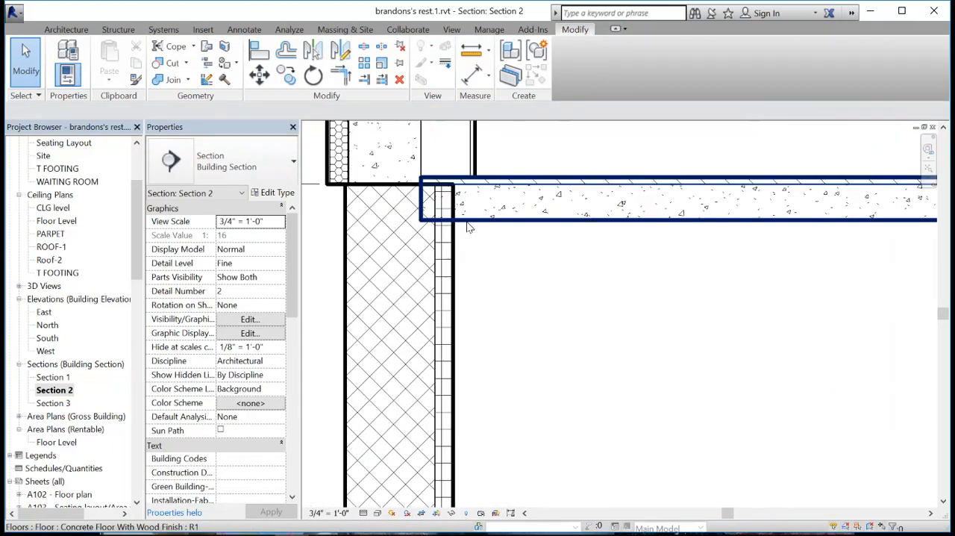
{"action": "left_click", "coordinate": [430, 250]}
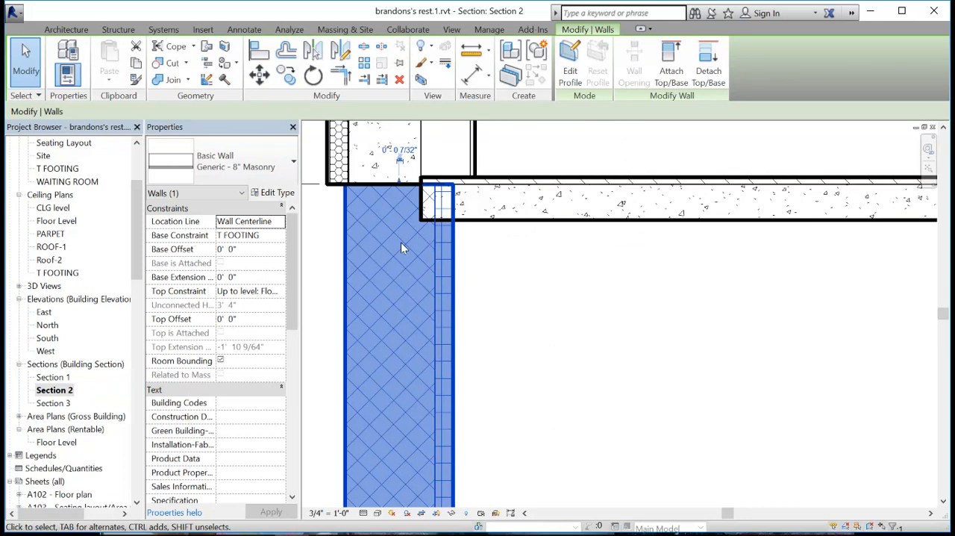
{"action": "left_click", "coordinate": [275, 192]}
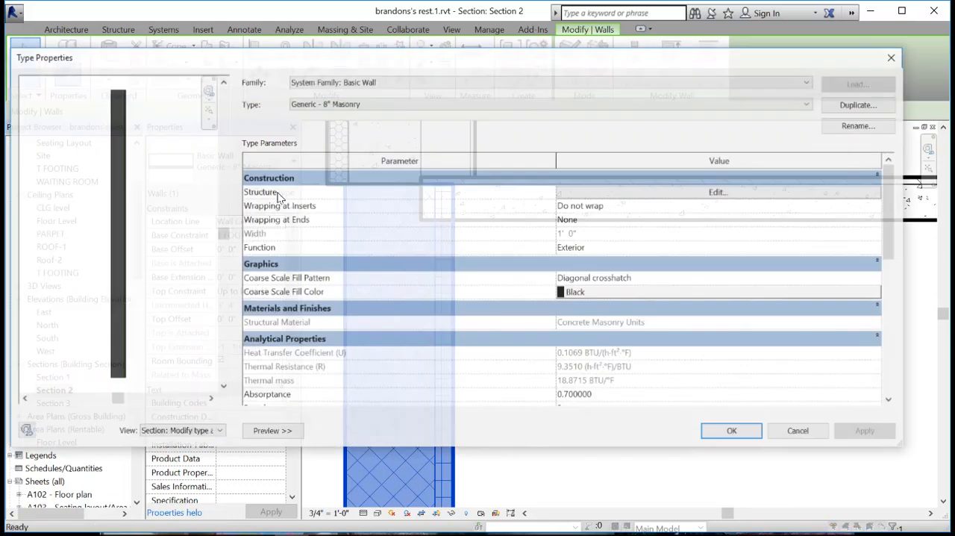
{"action": "left_click", "coordinate": [712, 192]}
{"action": "left_click", "coordinate": [587, 188]}
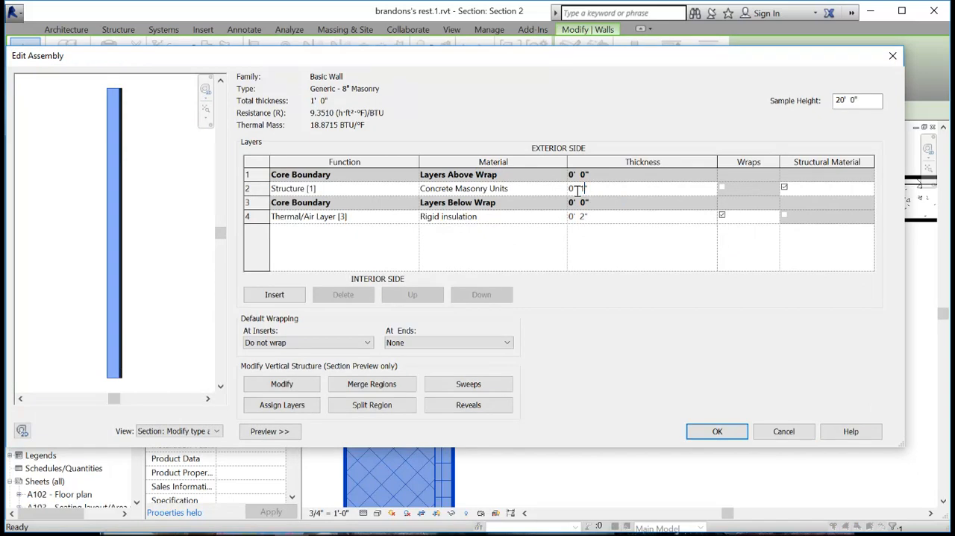
{"action": "left_click", "coordinate": [730, 432]}
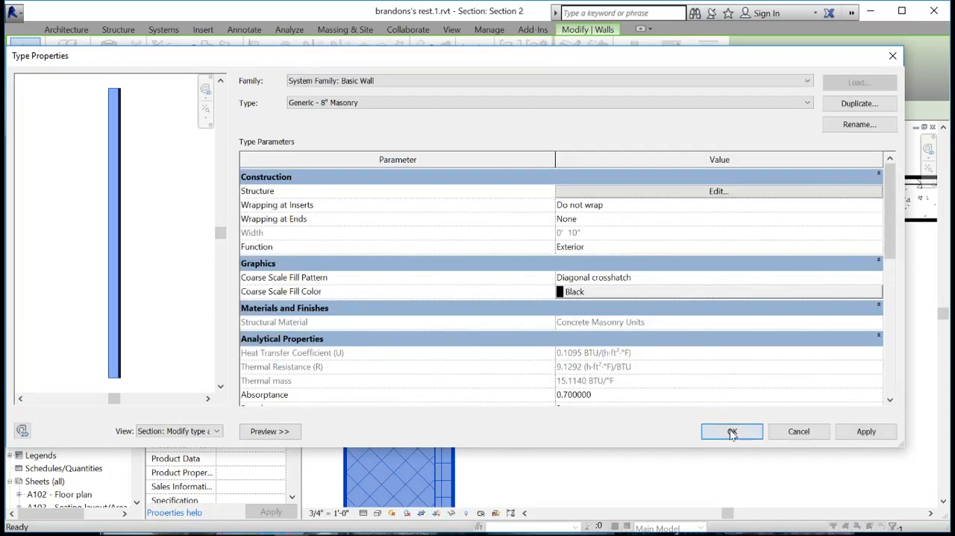
{"action": "left_click", "coordinate": [732, 431]}
{"action": "left_click", "coordinate": [512, 276]}
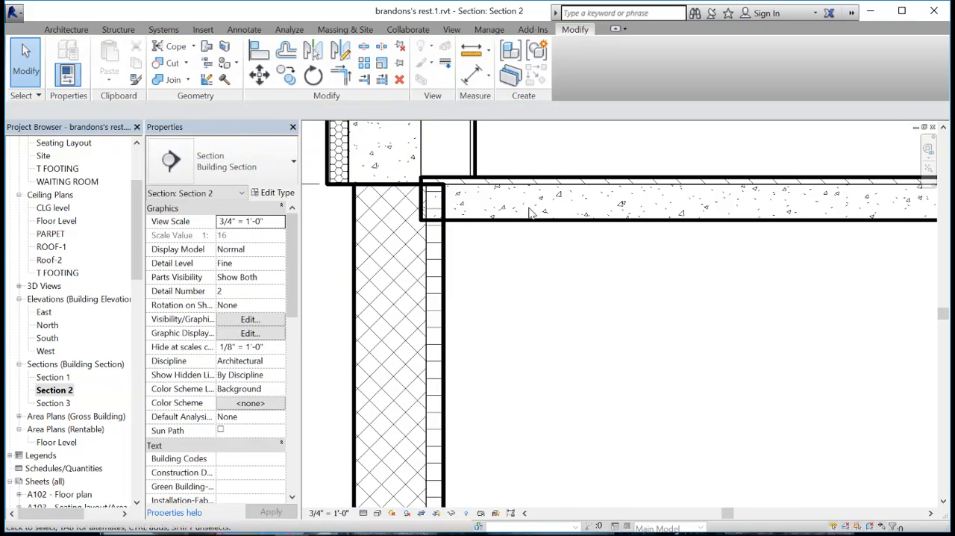
- Examine the wall section from the footing and floor slab up to the parapet and back down
{"action": "left_click", "coordinate": [532, 222]}
{"action": "left_click", "coordinate": [553, 286]}
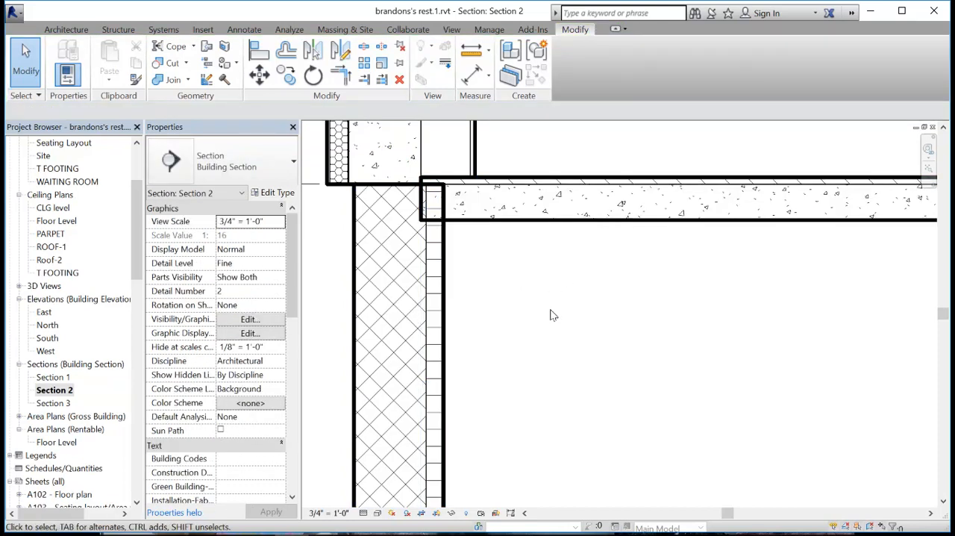
{"action": "scroll", "coordinate": [552, 348], "scroll_direction": "down", "scroll_amount": 2}
{"action": "middle_click_drag", "start_coordinate": [544, 390], "coordinate": [526, 358]}
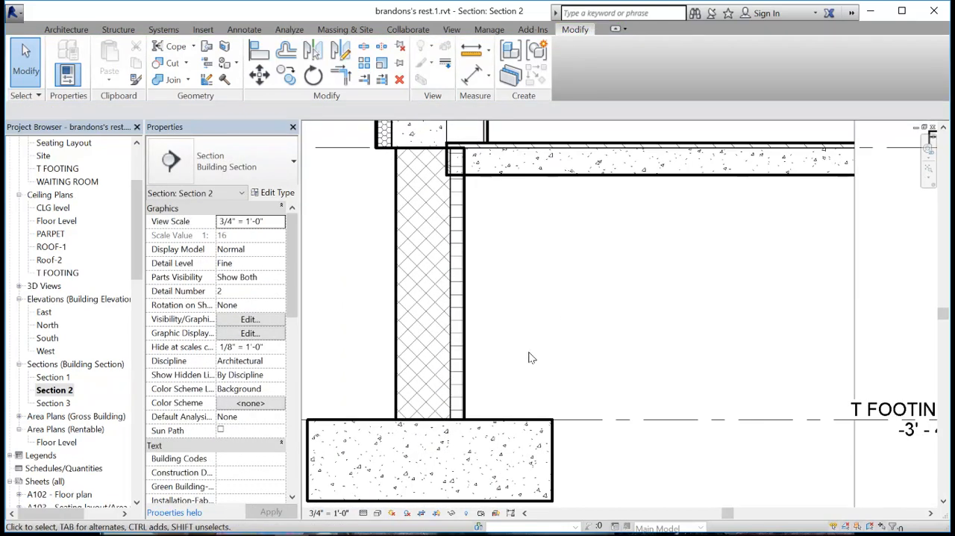
{"action": "scroll", "coordinate": [517, 332], "scroll_direction": "down", "scroll_amount": 1}
{"action": "middle_click_drag", "start_coordinate": [547, 326], "coordinate": [533, 354]}
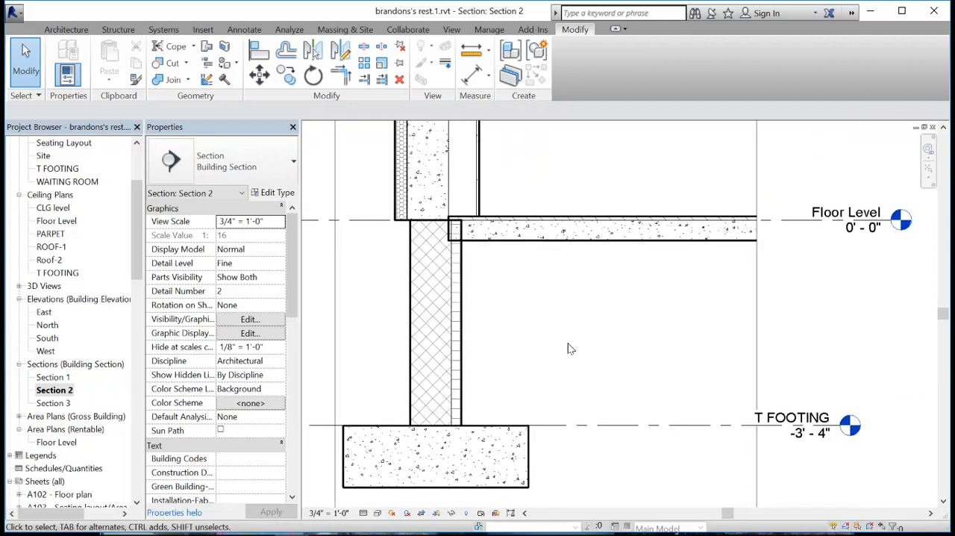
{"action": "scroll", "coordinate": [562, 311], "scroll_direction": "down", "scroll_amount": 1}
{"action": "middle_click_drag", "start_coordinate": [579, 320], "coordinate": [559, 367]}
{"action": "middle_click_drag", "start_coordinate": [564, 232], "coordinate": [567, 246]}
{"action": "scroll", "coordinate": [553, 218], "scroll_direction": "down", "scroll_amount": 2}
{"action": "middle_click_drag", "start_coordinate": [572, 212], "coordinate": [575, 301]}
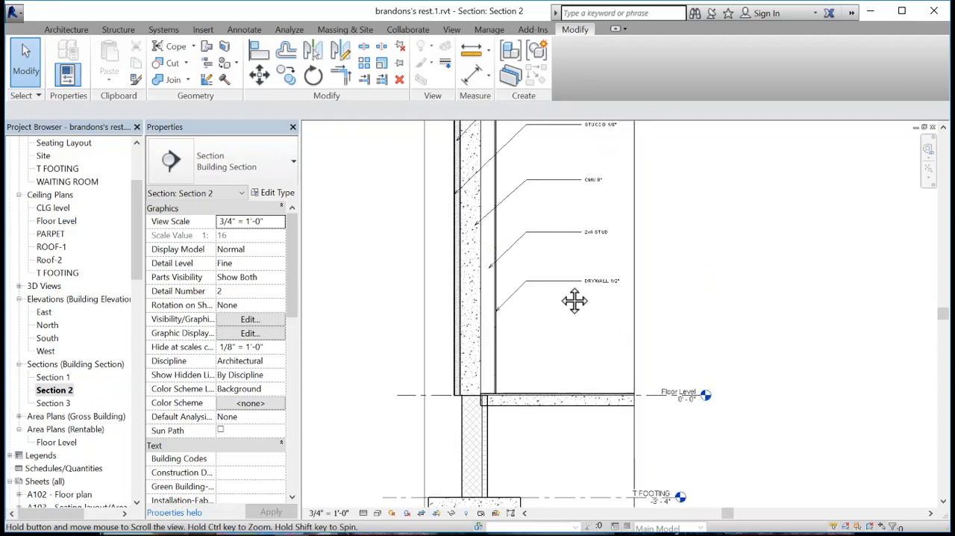
{"action": "middle_click_drag", "start_coordinate": [501, 318], "coordinate": [522, 398]}
{"action": "middle_click_drag", "start_coordinate": [499, 147], "coordinate": [498, 399]}
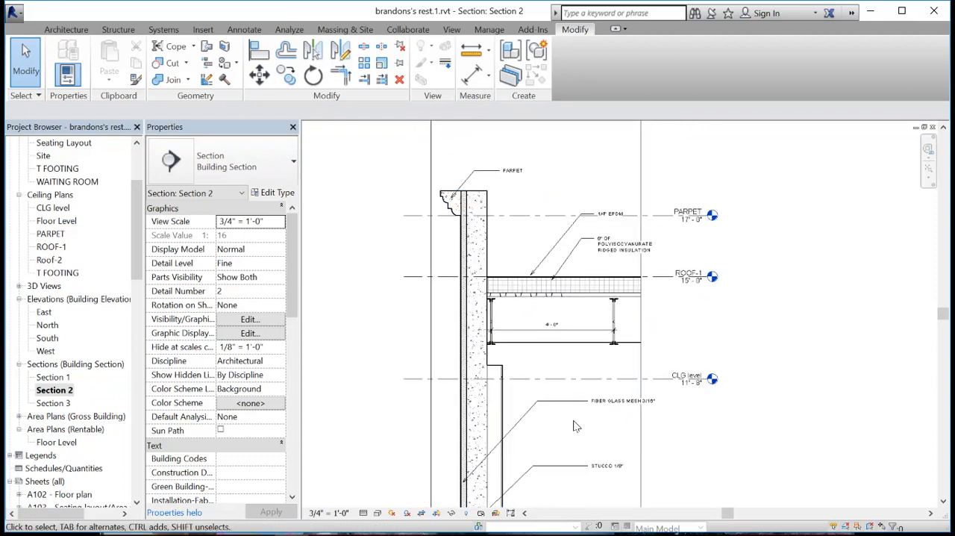
{"action": "mouse_move", "coordinate": [575, 455]}
{"action": "middle_mouse_down"}
{"action": "mouse_move", "coordinate": [574, 312]}
{"action": "mouse_move", "coordinate": [554, 314]}
{"action": "middle_mouse_up"}
{"action": "middle_click_drag", "start_coordinate": [553, 417], "coordinate": [571, 331]}
{"action": "middle_click_drag", "start_coordinate": [590, 412], "coordinate": [597, 327]}
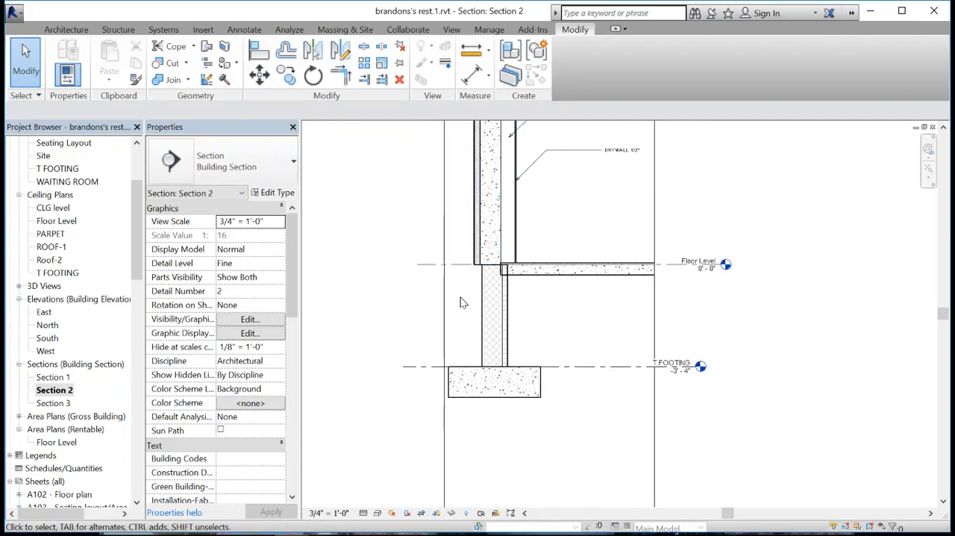
- Select the exterior Dryvit over CMU wall where it meets the foundation wall at Floor Level
{"action": "scroll", "coordinate": [478, 296], "scroll_direction": "up", "scroll_amount": 3}
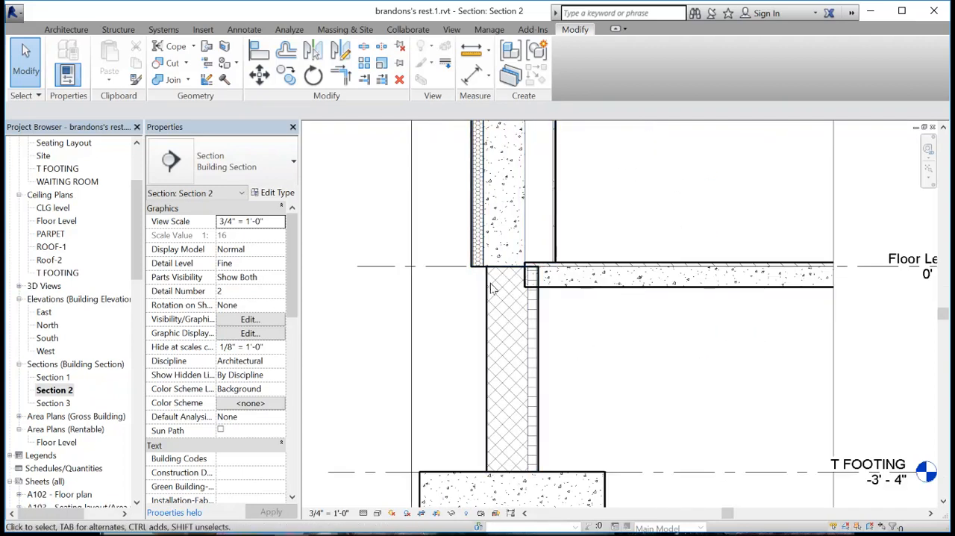
{"action": "left_click", "coordinate": [516, 245]}
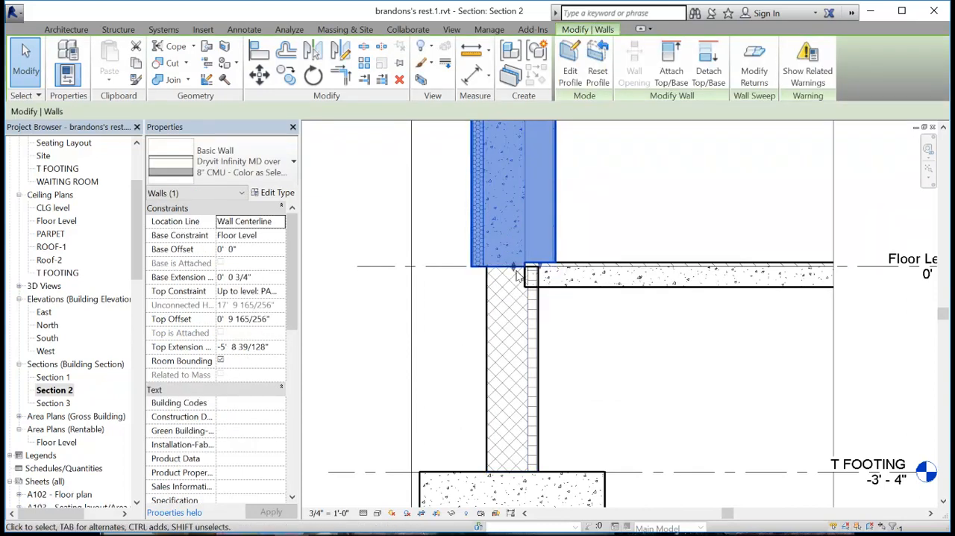